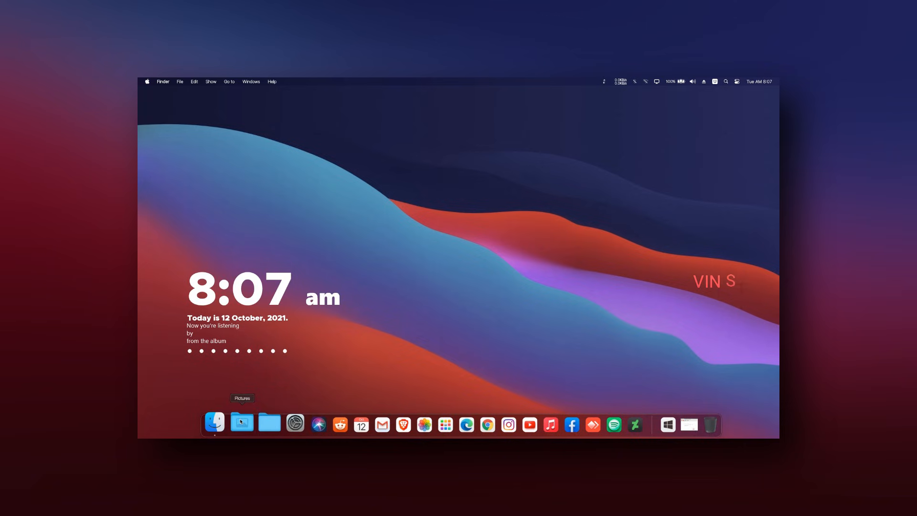
Step: Preview the Pictures stack and the Wallpaper folder's Wallpaper 1 subfolder from the dock
left_click(242, 423)
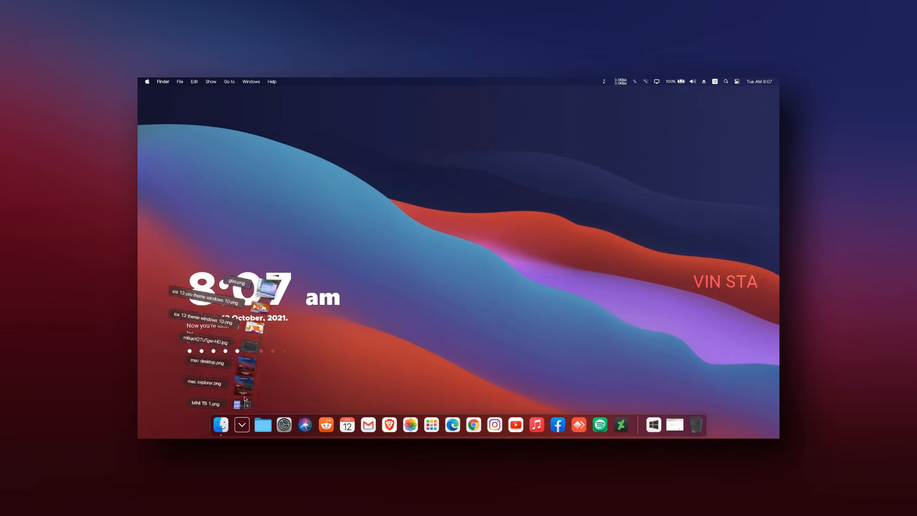
left_click(242, 423)
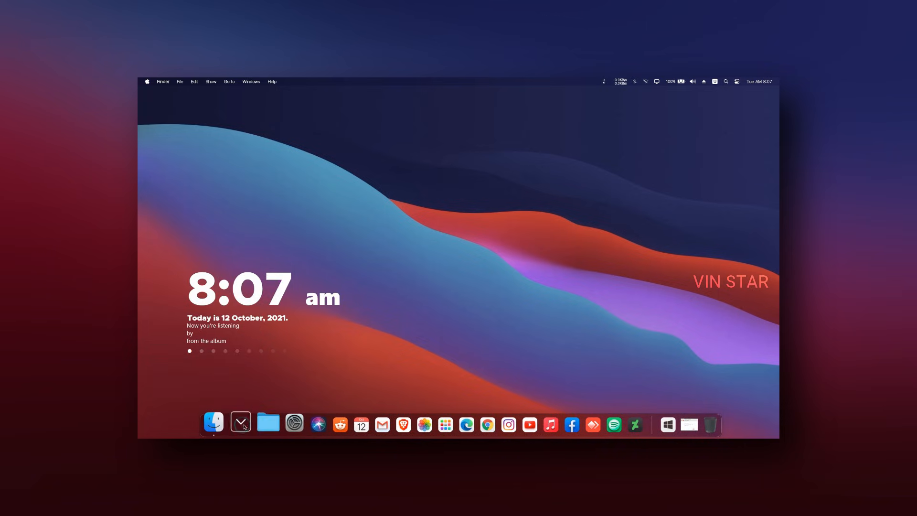
left_click(262, 423)
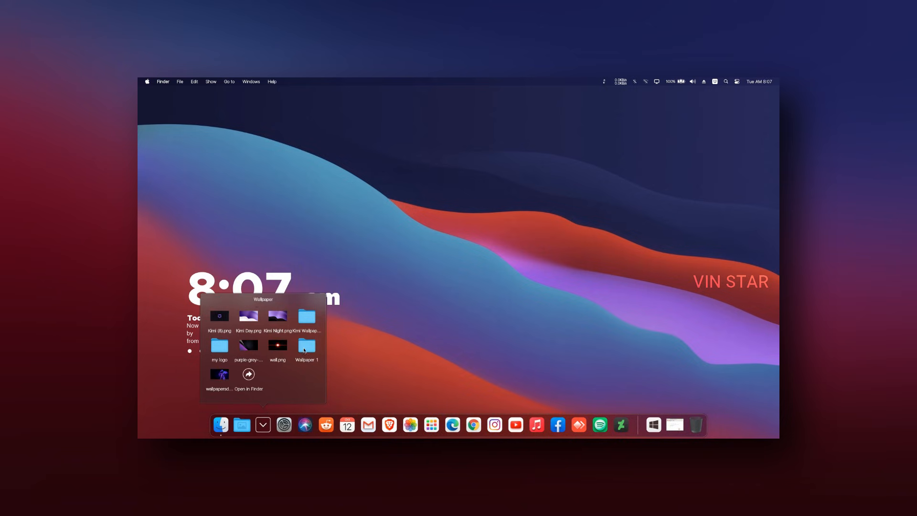
left_click(394, 343)
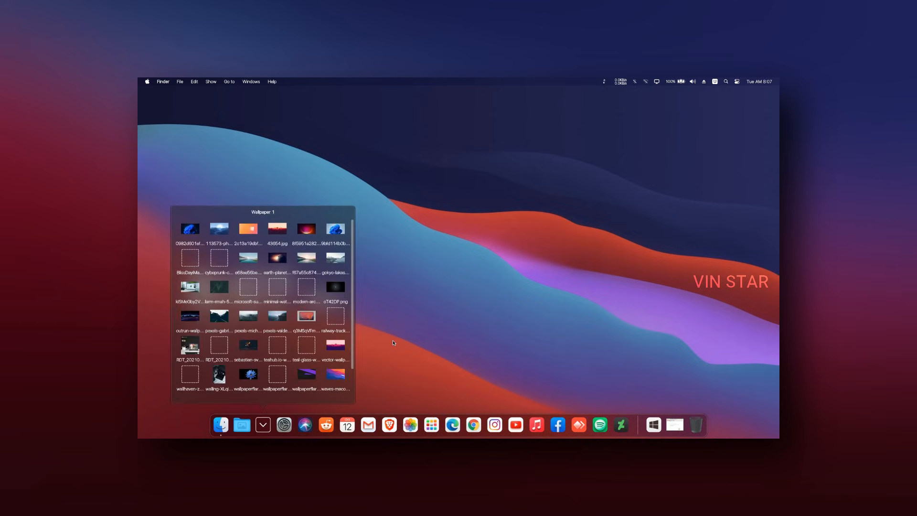
scroll(313, 360, "down", 2)
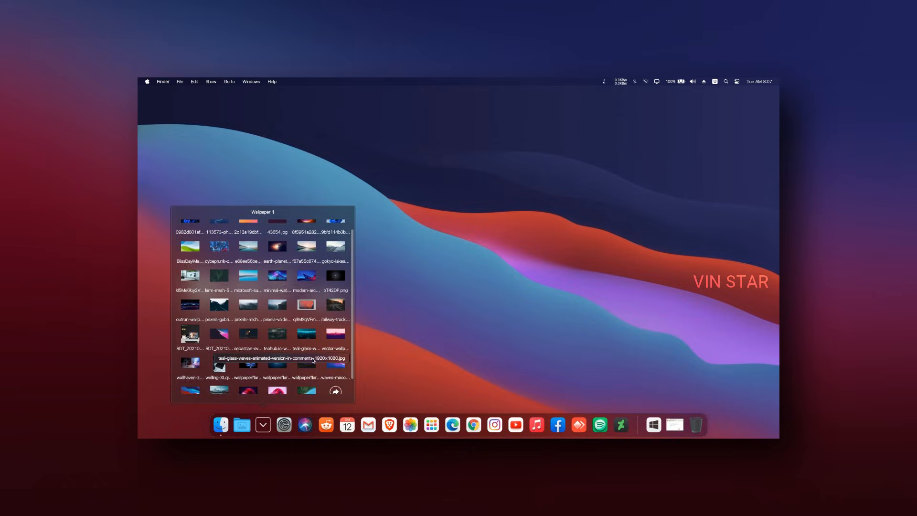
left_click(394, 346)
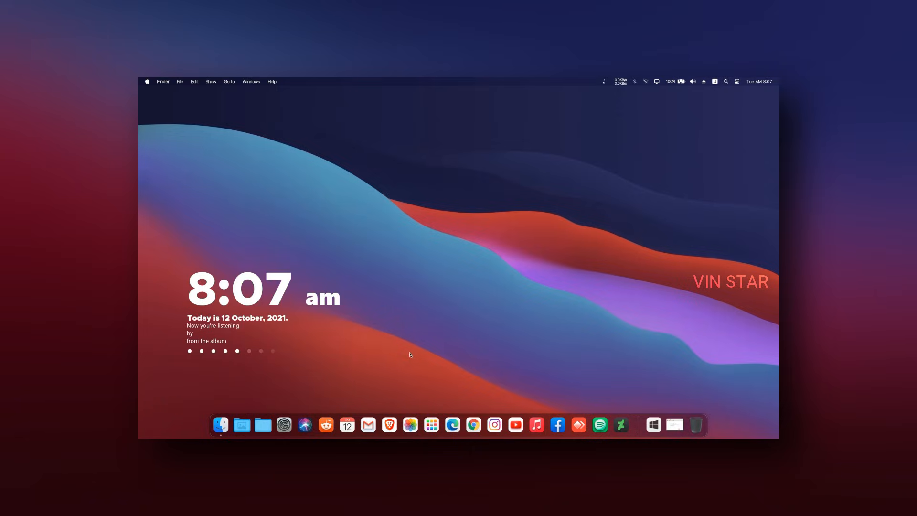
Step: Look through both Launchpad pages, search the apps for "go", and return to the desktop
left_click(435, 421)
scroll(433, 390, "down", 1)
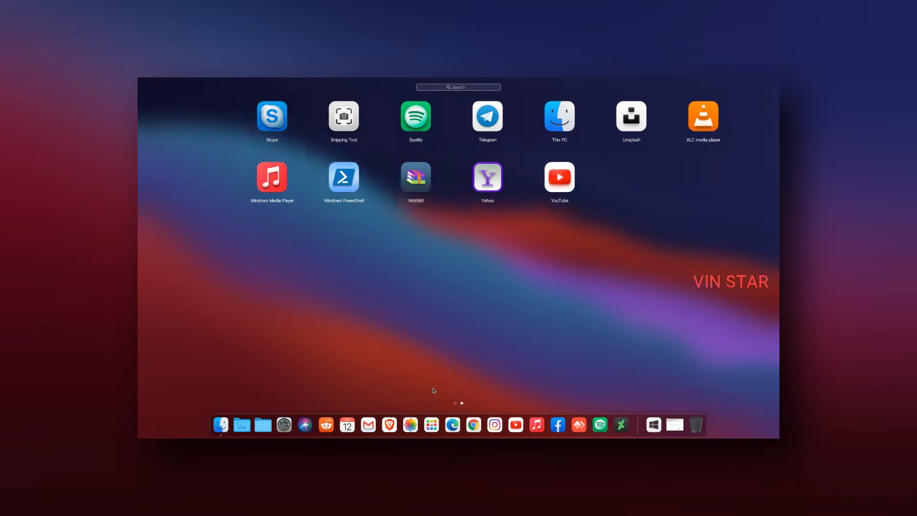
scroll(434, 390, "up", 1)
type("g")
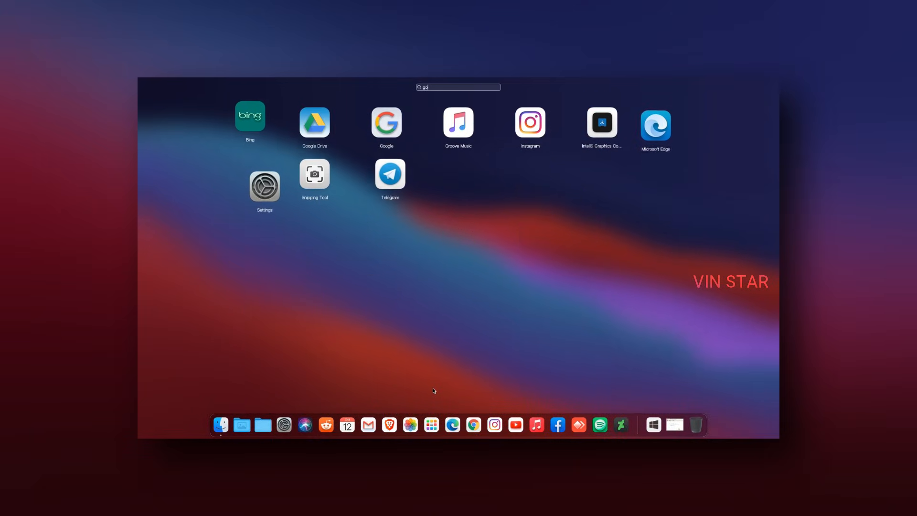
type("o")
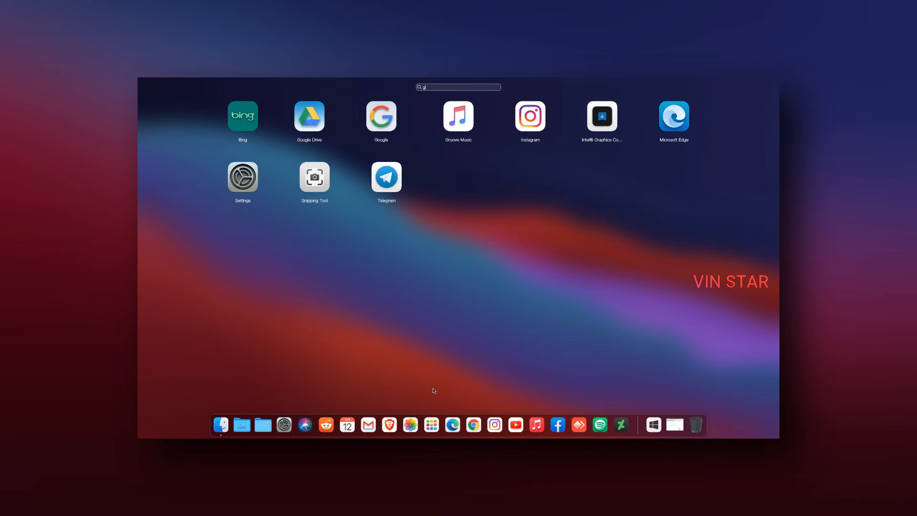
left_click(433, 390)
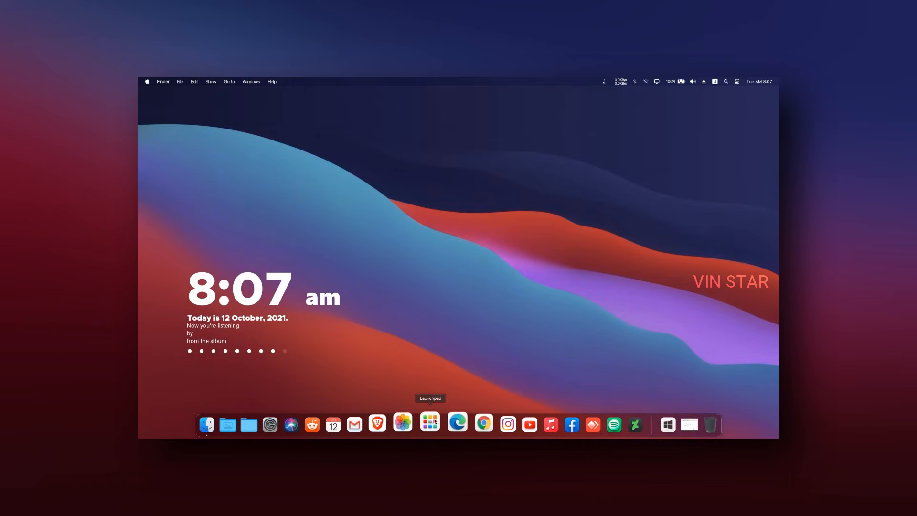
Step: View the system tray items from the dock, and inspect the display and sound sliders in the control center
left_click(652, 421)
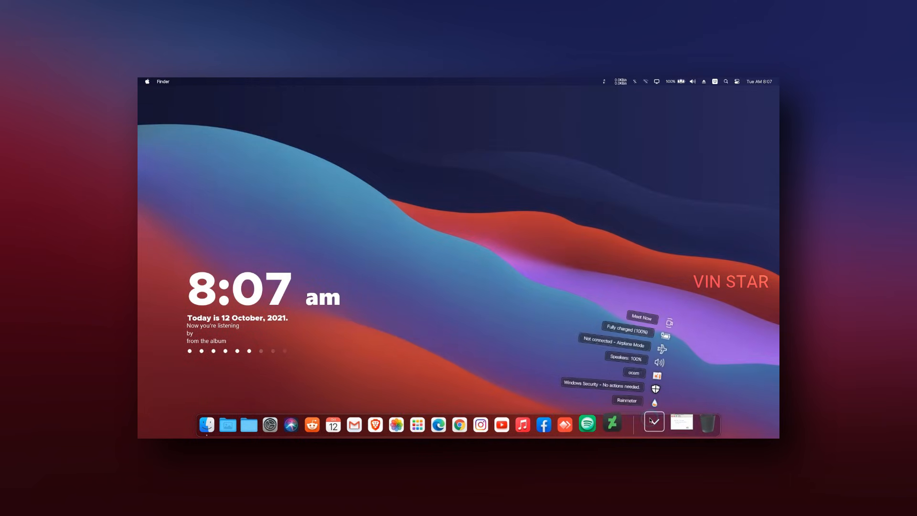
left_click(654, 424)
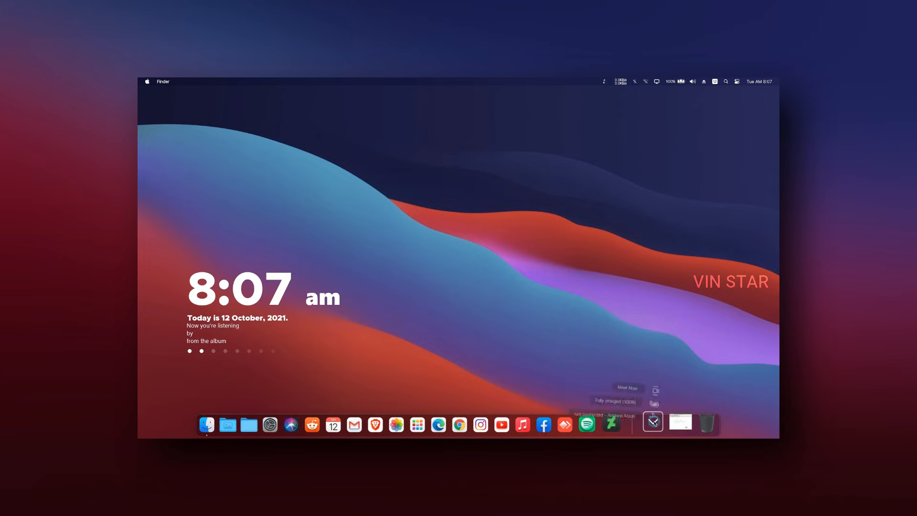
left_click(737, 84)
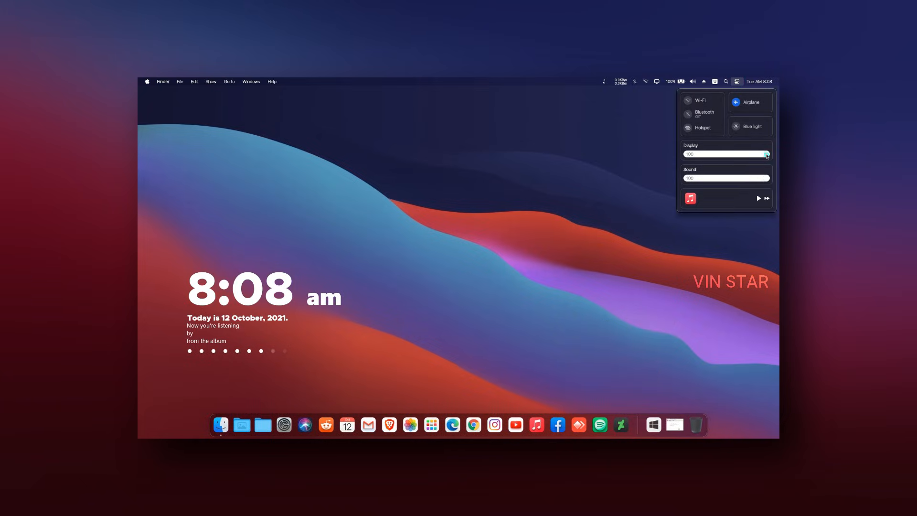
left_click_drag(766, 156, 766, 182)
left_click(656, 156)
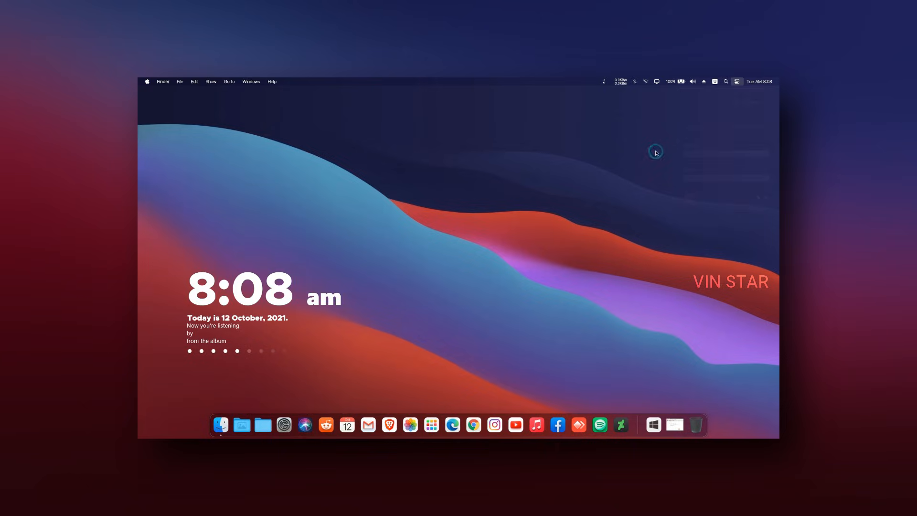
Step: Inspect the volume, battery, display, Wi-Fi and Bluetooth status pop-ups one after another
left_click(693, 82)
left_click(679, 83)
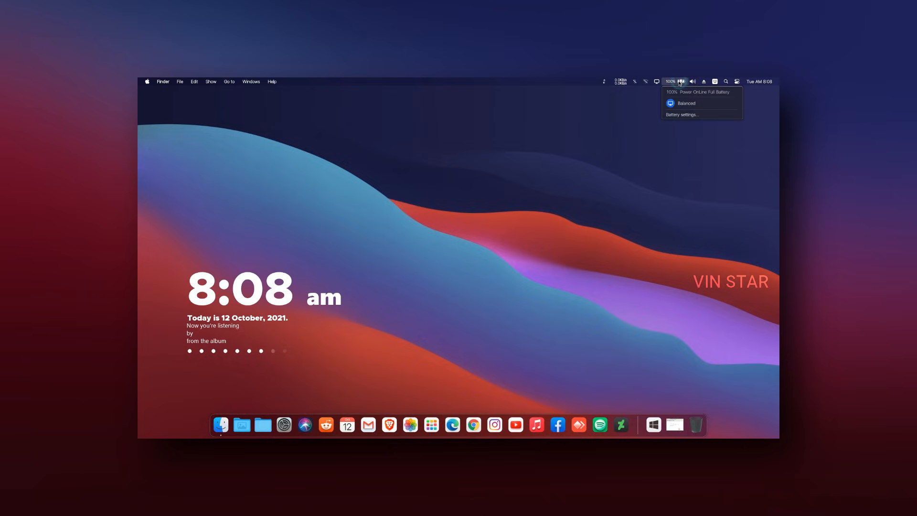
left_click(657, 81)
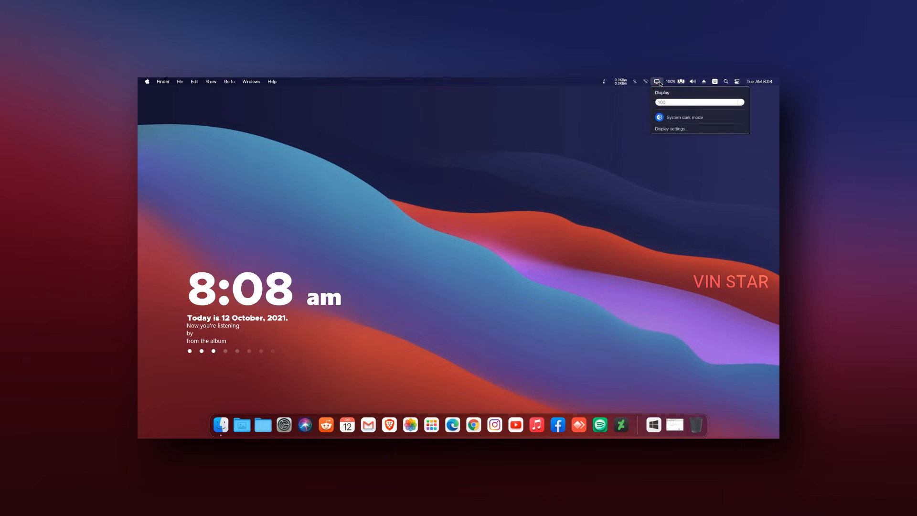
left_click(645, 81)
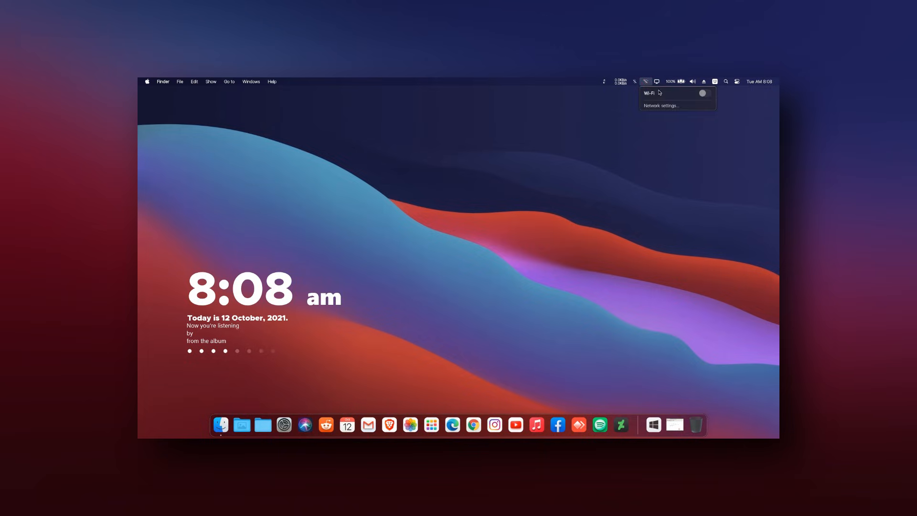
left_click(634, 84)
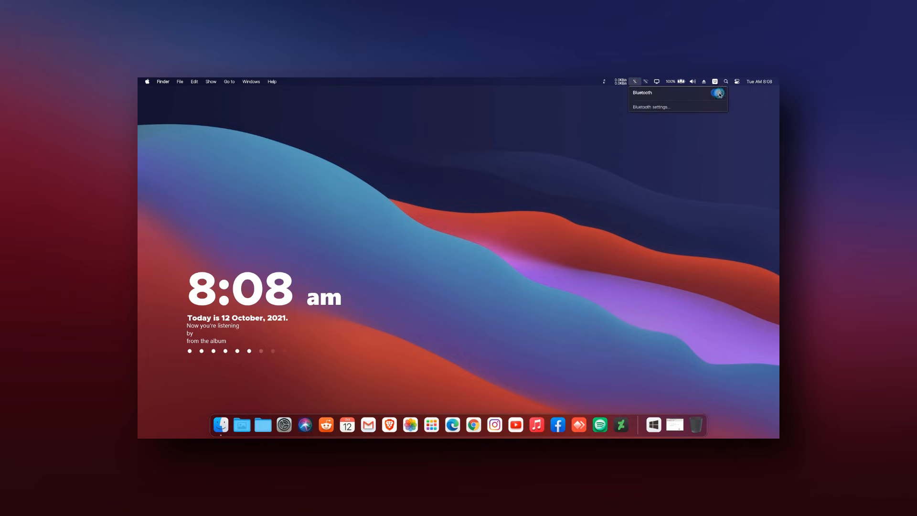
left_click(723, 118)
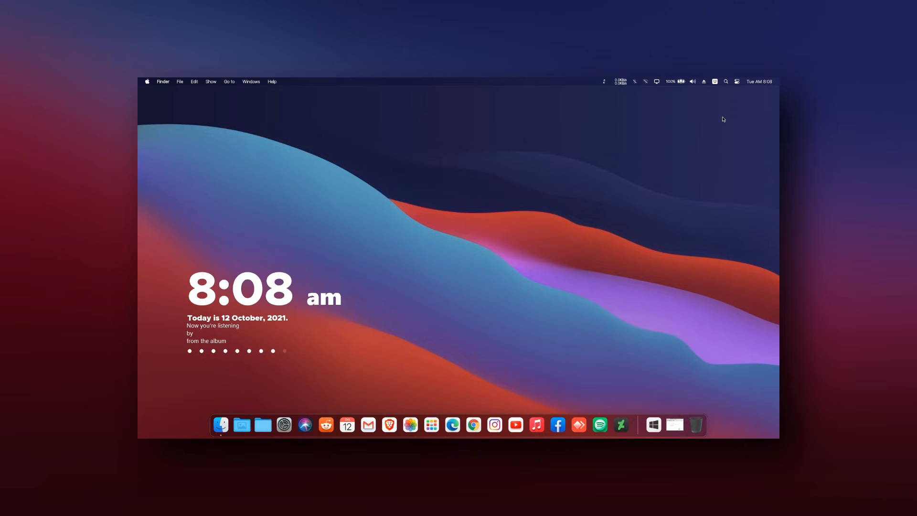
Step: Lower the system volume, and dim and re-brighten the screen to show the on-screen indicators
key("XF86AudioLowerVolume")
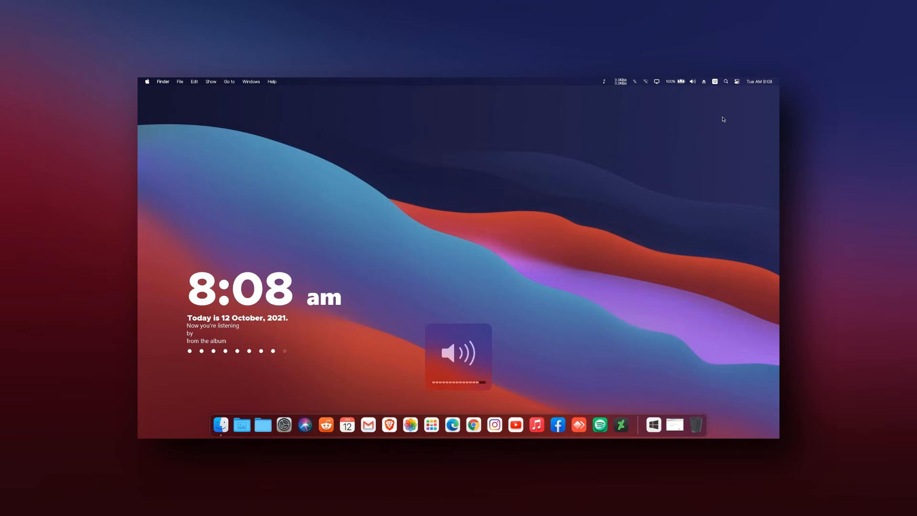
key("XF86MonBrightnessDown")
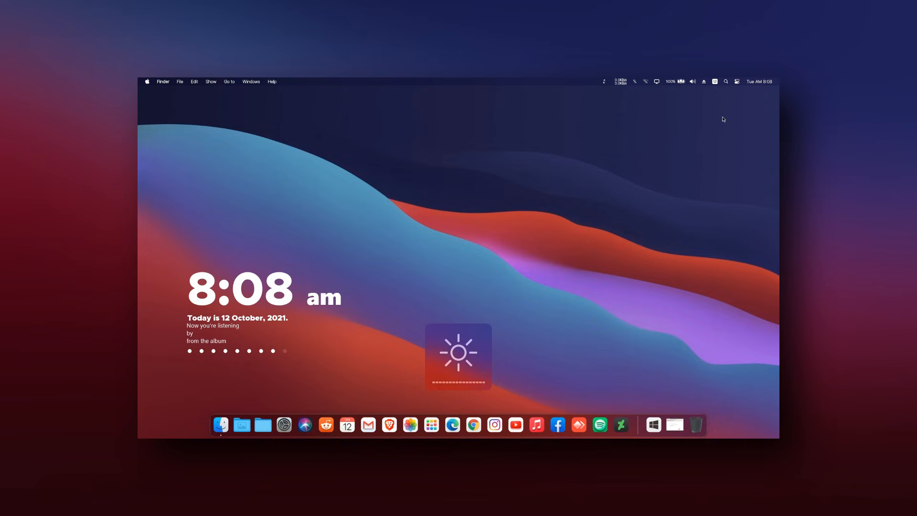
key("XF86MonBrightnessUp")
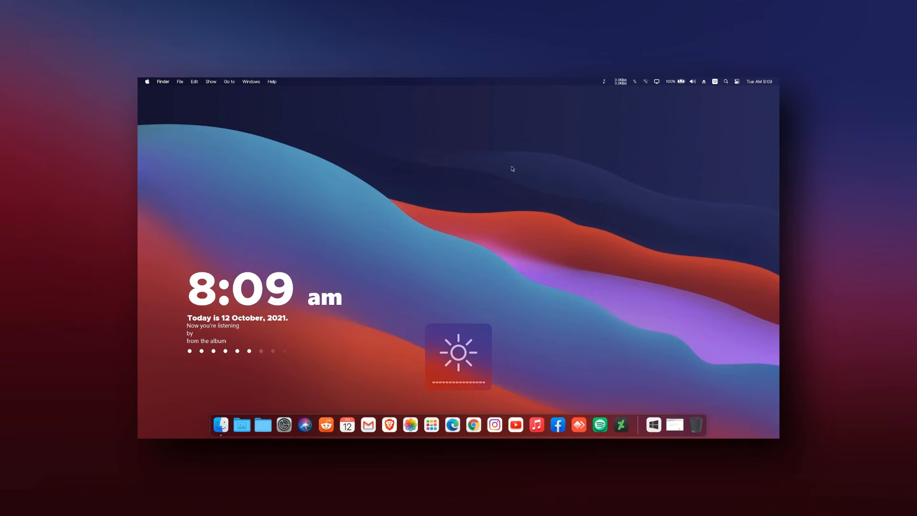
Step: Bring up the reboot confirmation and cancel it
left_click(148, 82)
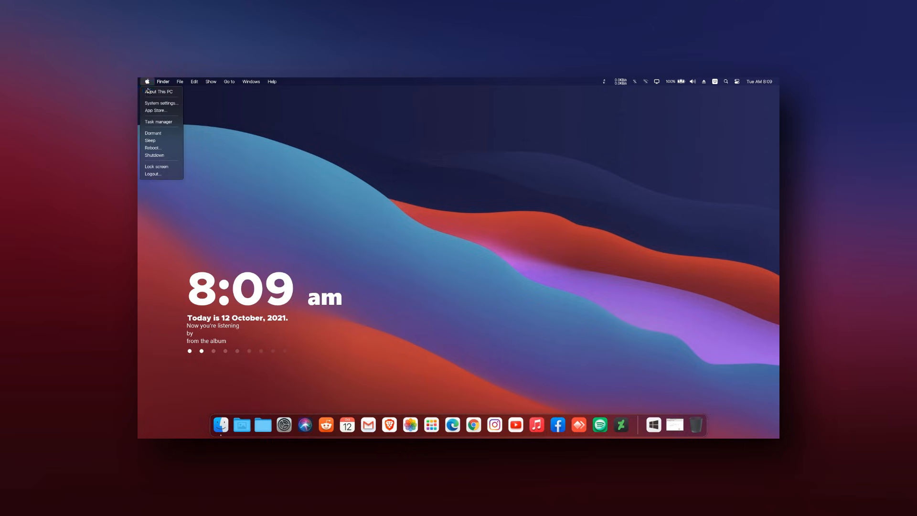
left_click(163, 148)
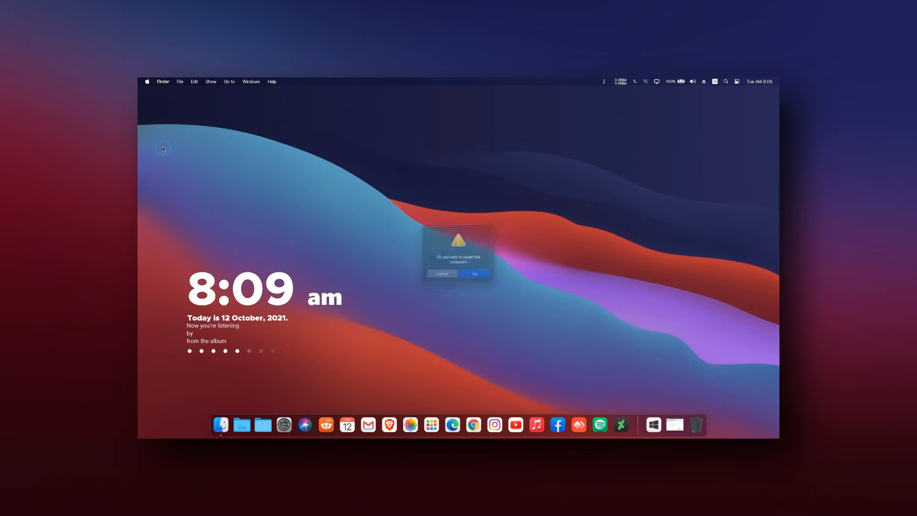
left_click(437, 276)
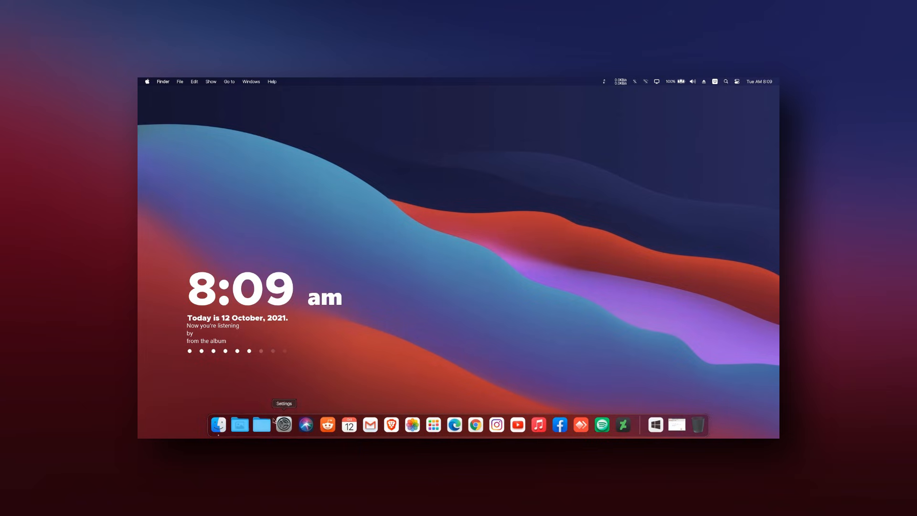
Step: Open This PC in a file window, maximize it, and restore it to its normal size
left_click(221, 422)
mouse_move(222, 423)
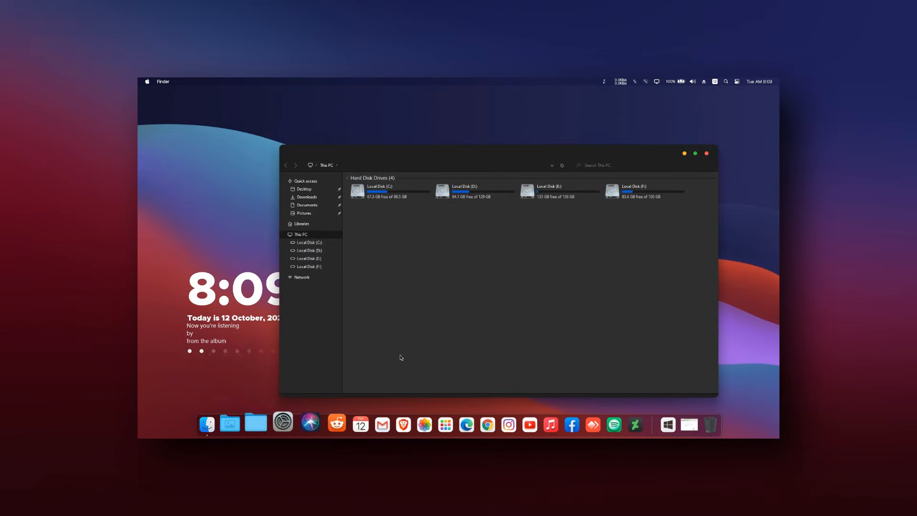
double_click(507, 156)
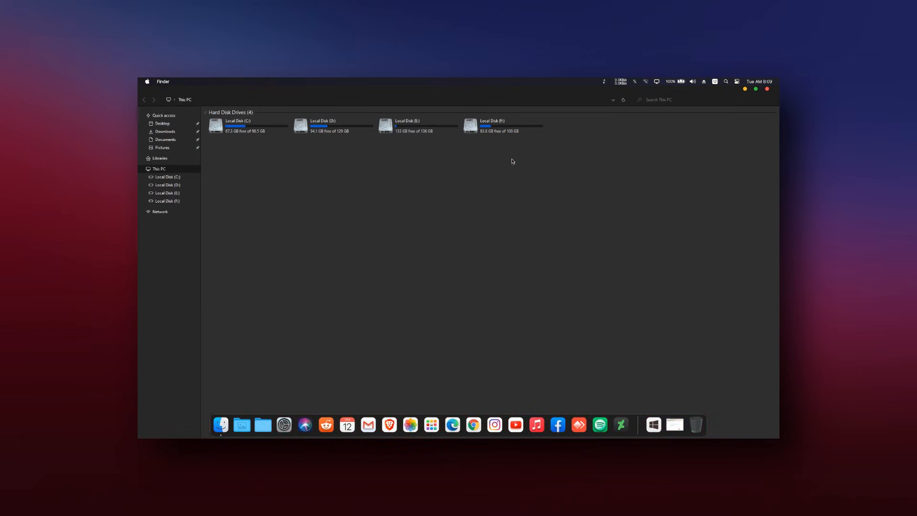
mouse_move(331, 437)
double_click(482, 89)
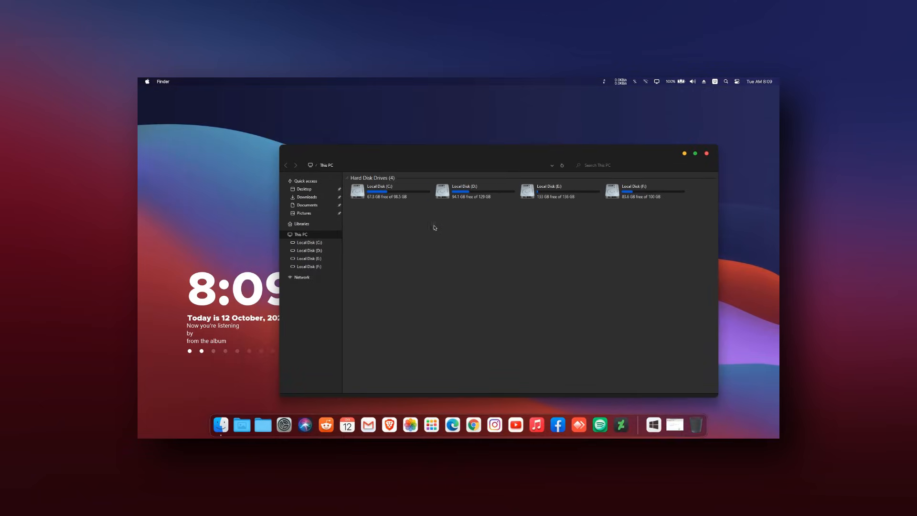
Step: Browse Quick access, Libraries, This PC and Local Disk (C:) in the file window, and close it
left_click(313, 182)
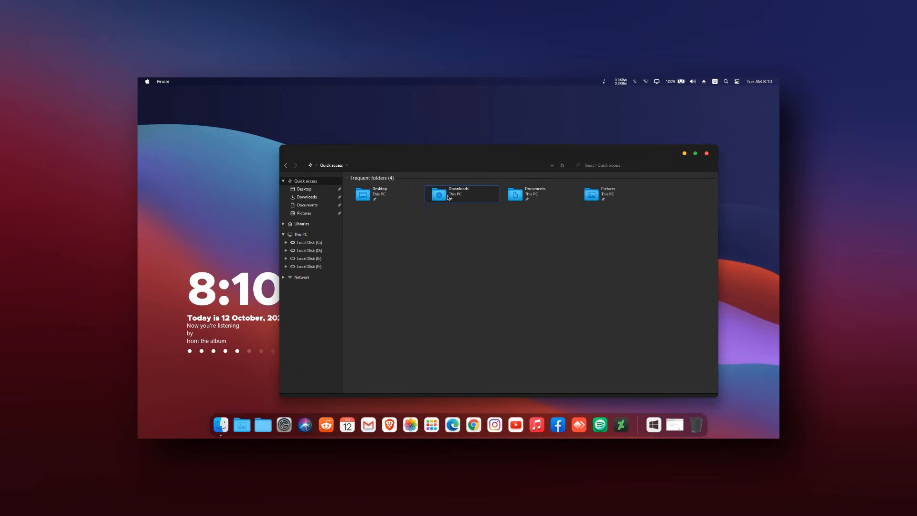
left_click(320, 225)
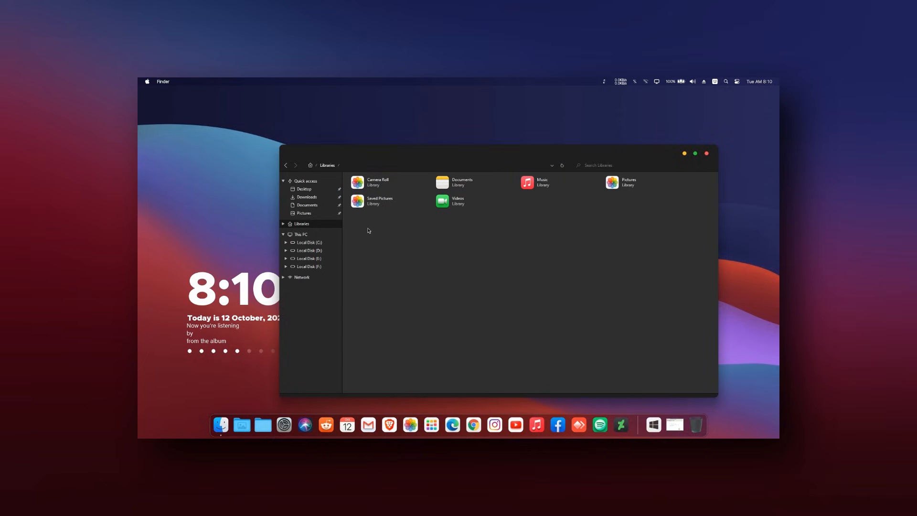
left_click(318, 234)
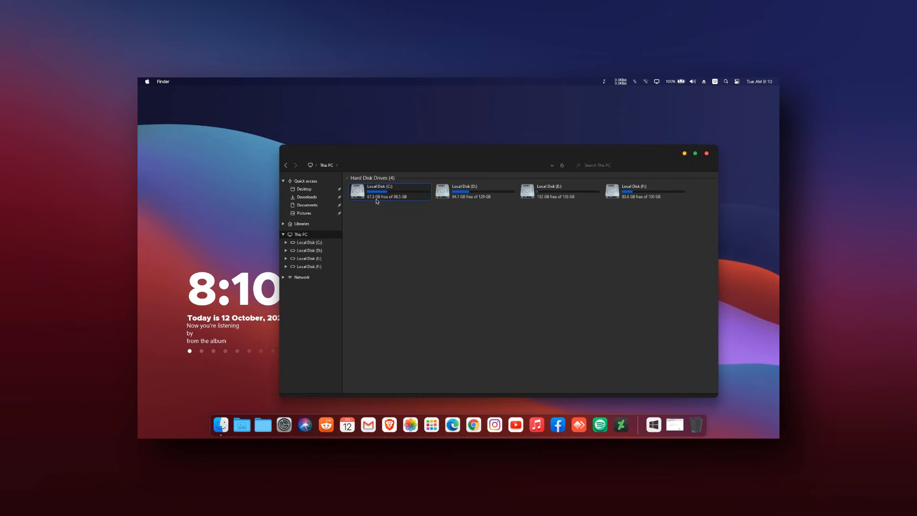
left_click(419, 196)
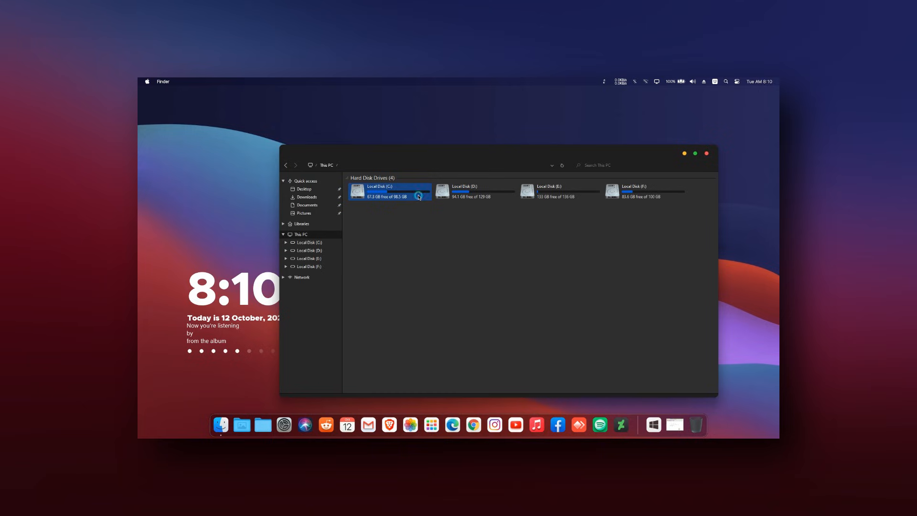
double_click(418, 196)
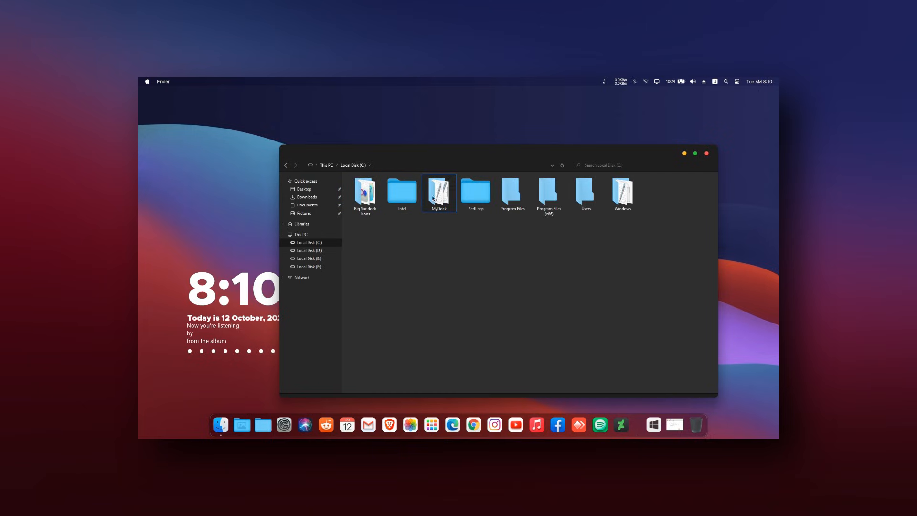
left_click(706, 153)
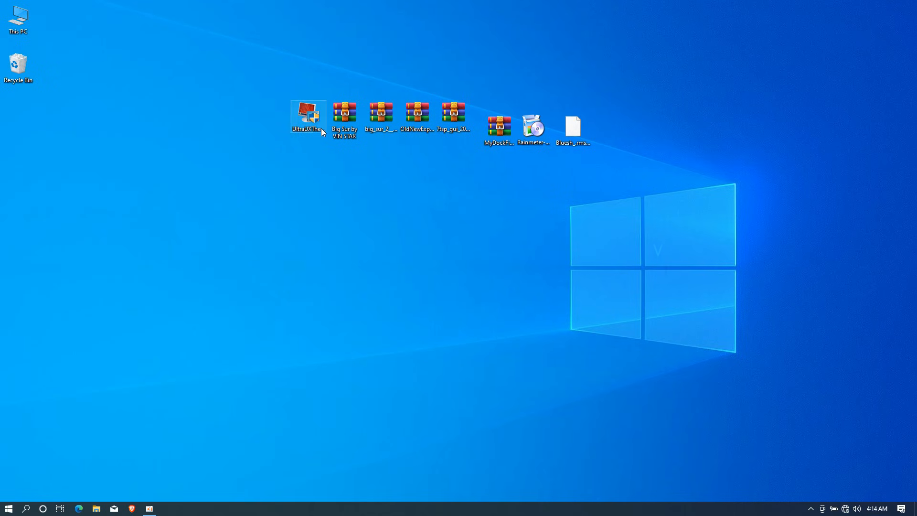
Step: Install UltraUXThemePatcher 4.2.1, accepting the license agreement and completing the setup wizard
left_click(319, 129)
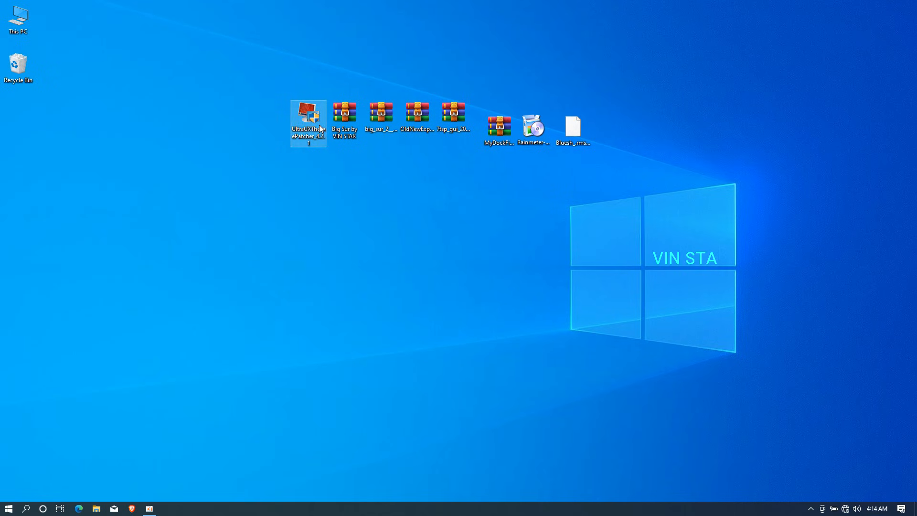
double_click(320, 129)
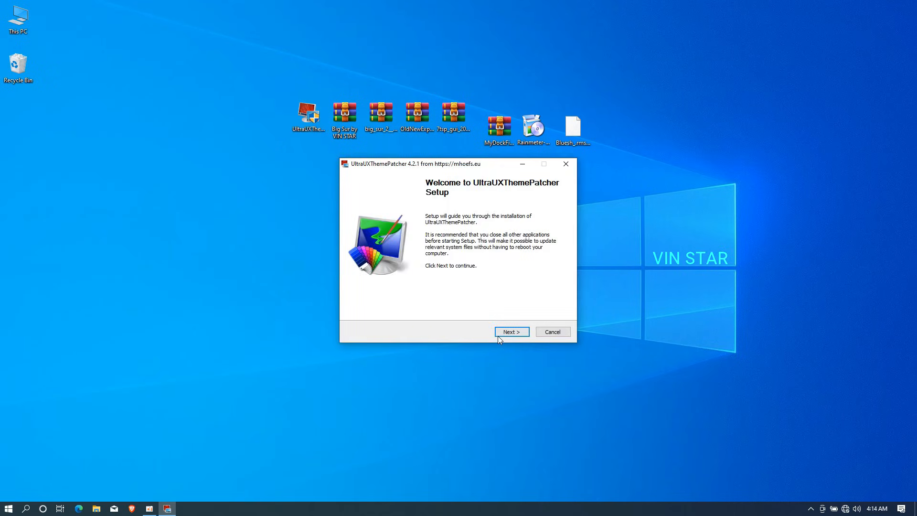
left_click(497, 336)
left_click(458, 313)
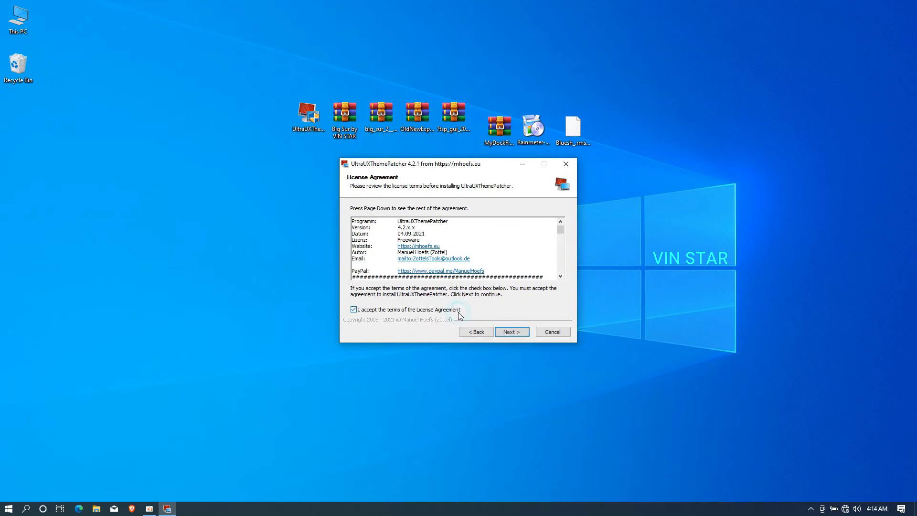
left_click(502, 331)
left_click(503, 331)
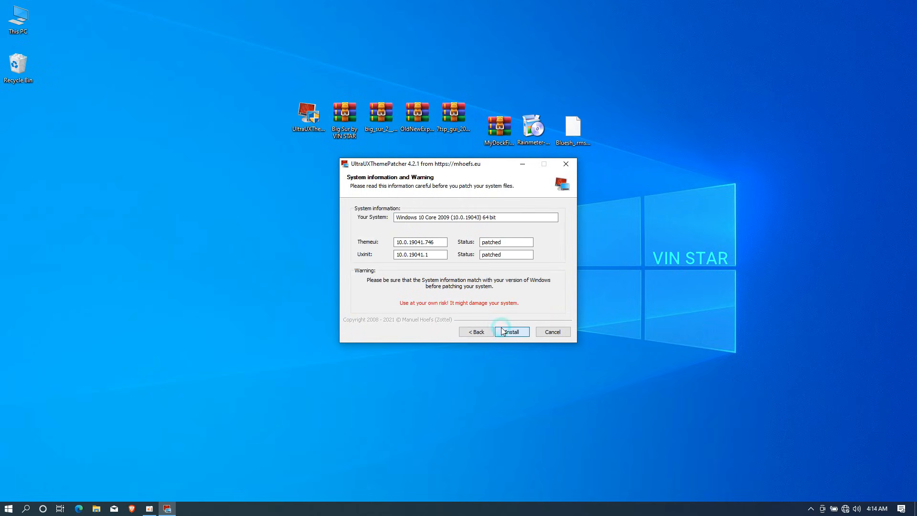
left_click(502, 331)
left_click(502, 330)
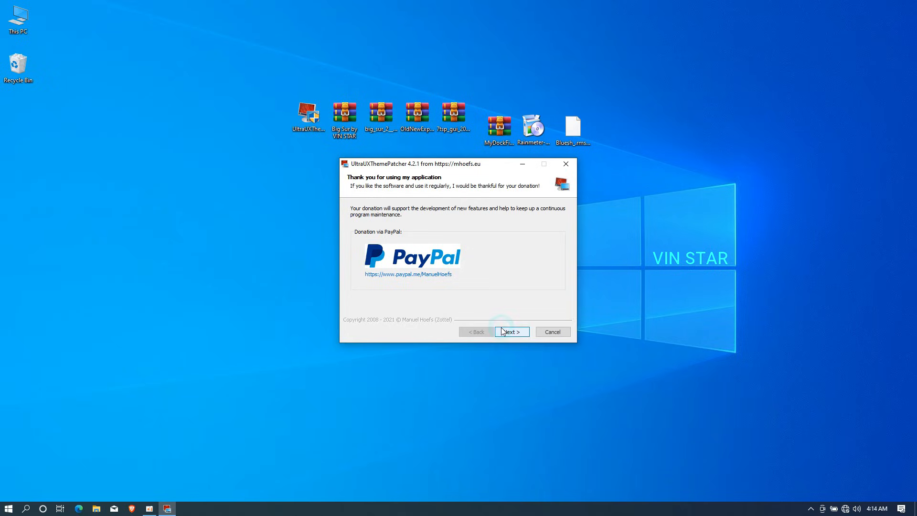
left_click(502, 331)
left_click(503, 331)
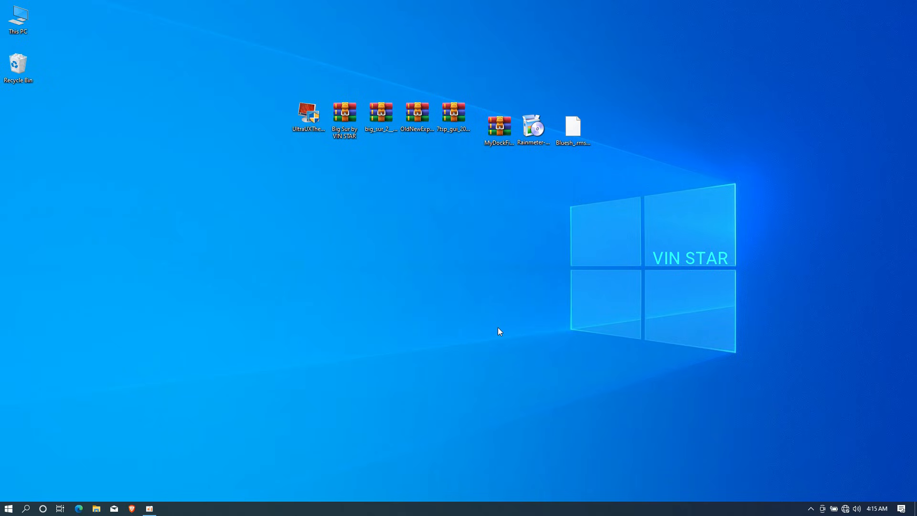
Step: Extract the big_sur_2 Windows 10 themes archive into its own folder on the desktop
right_click(387, 117)
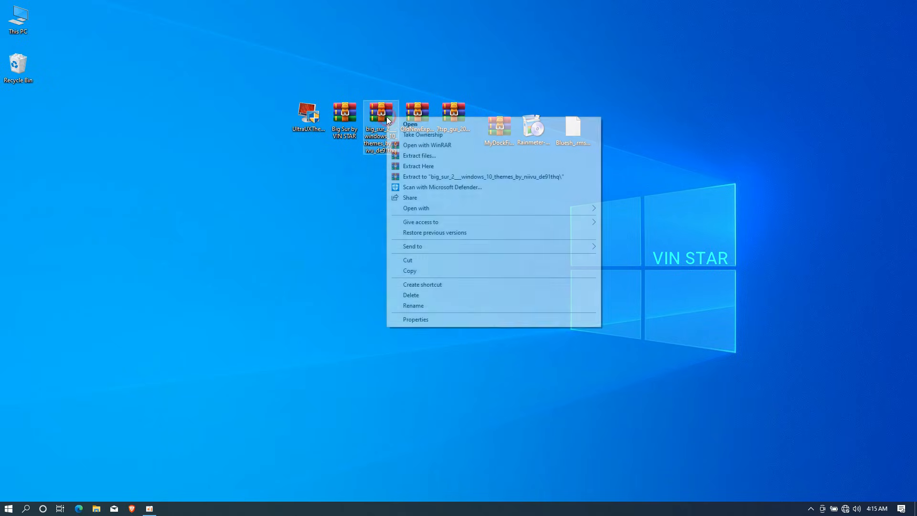
left_click(406, 155)
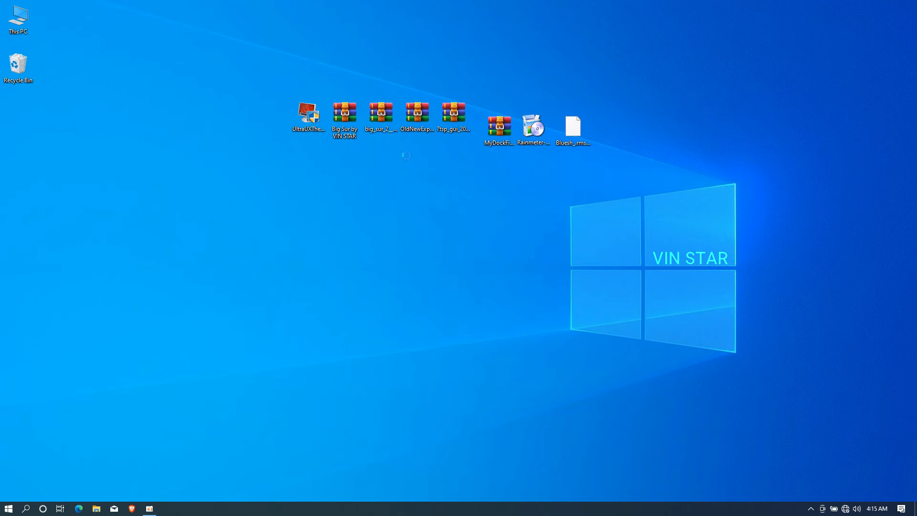
left_click(486, 361)
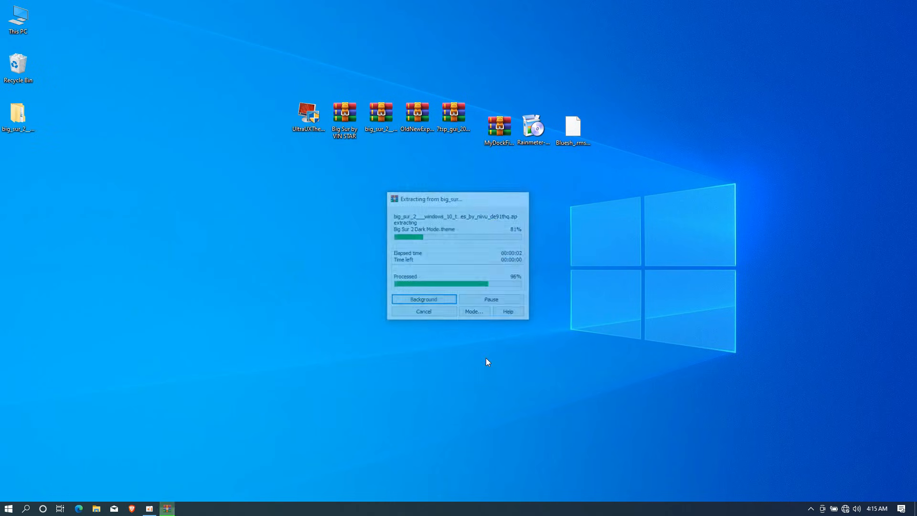
Step: Cut the Big Sur 2 folder and its Dark Mode, Day and Night theme files from the extracted Thin Taskbar folder
double_click(30, 118)
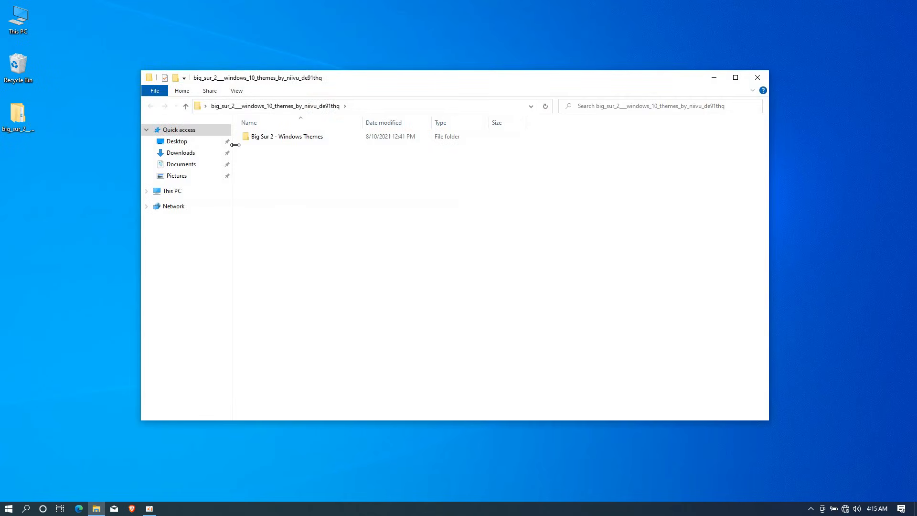
double_click(260, 139)
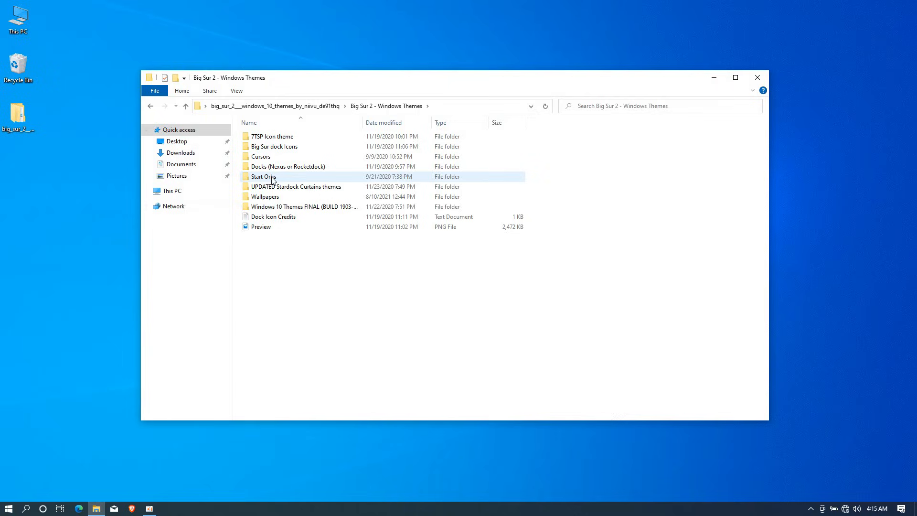
left_click(273, 210)
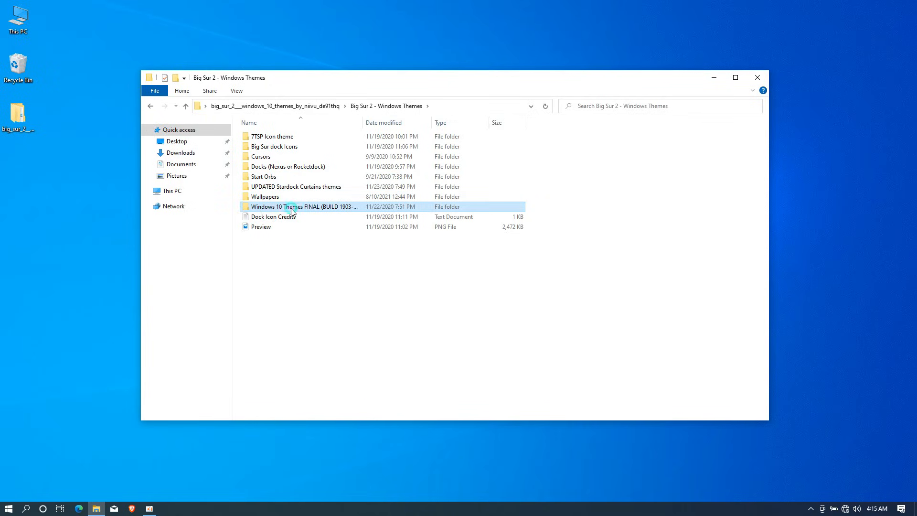
double_click(292, 208)
left_click(267, 157)
double_click(268, 157)
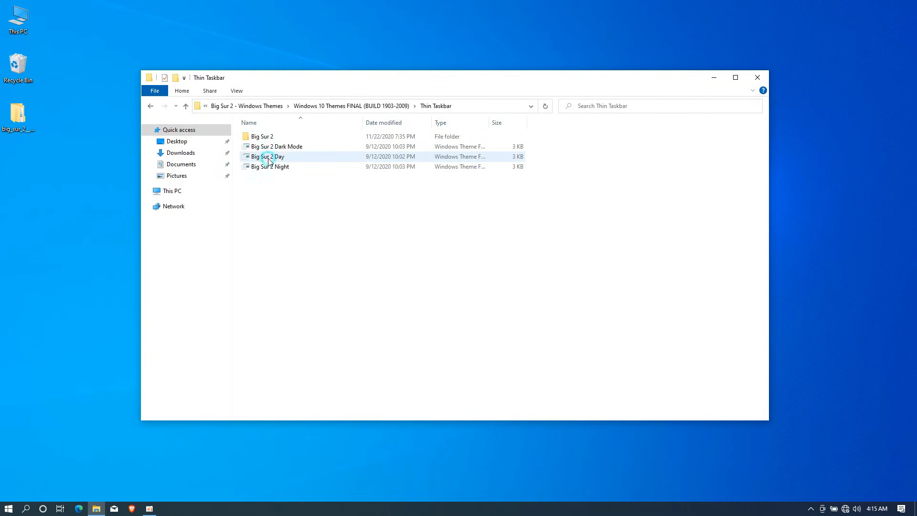
left_click_drag(270, 181, 272, 135)
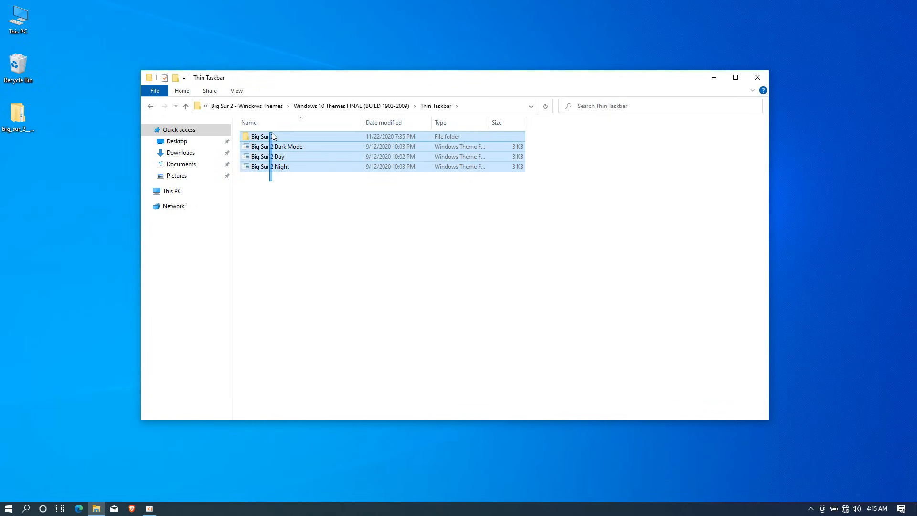
right_click(273, 138)
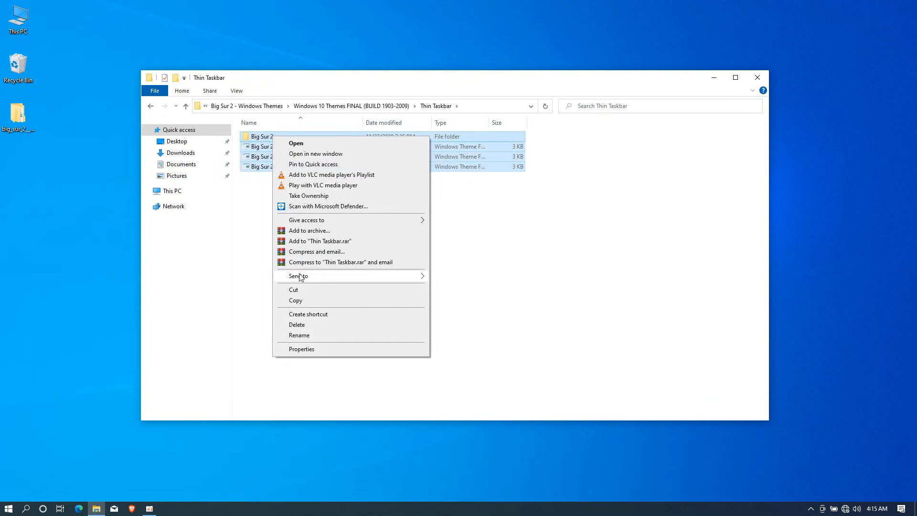
left_click(295, 289)
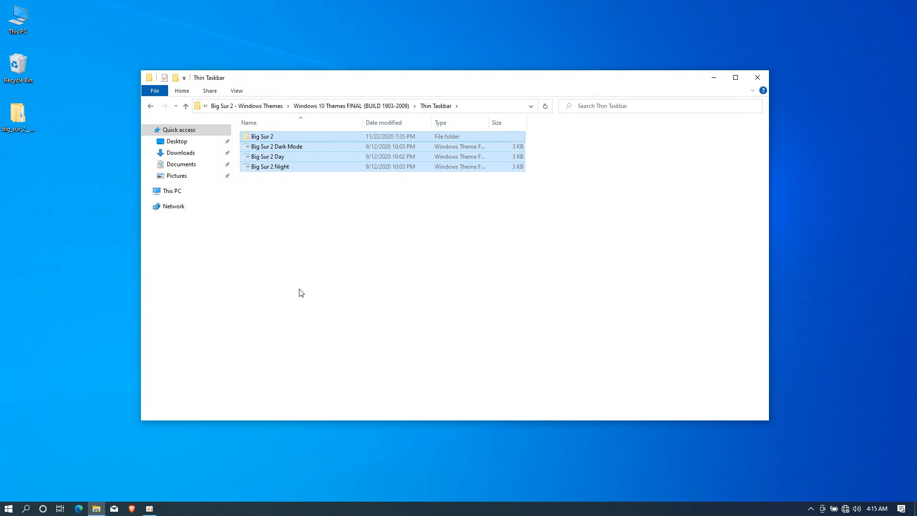
Step: Open the Themes folder inside Windows\Resources on Local Disk (C:)
left_click(184, 195)
left_click(273, 220)
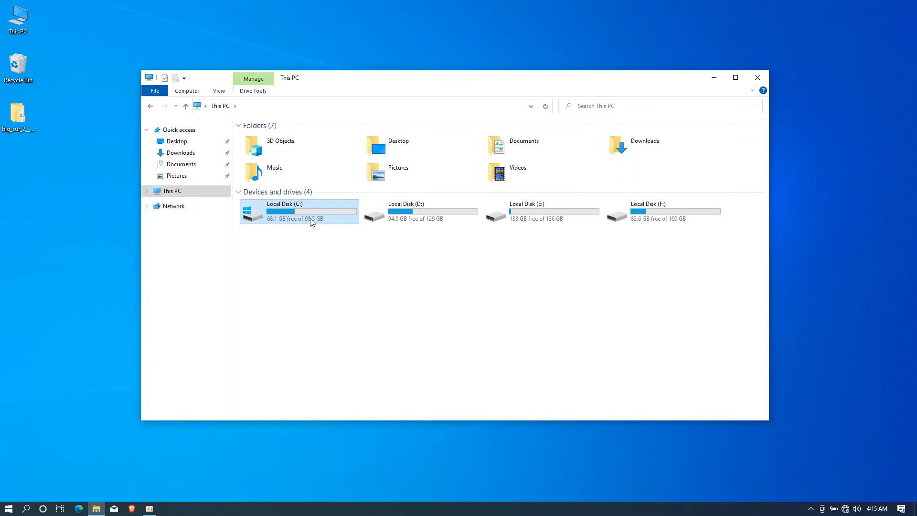
double_click(290, 221)
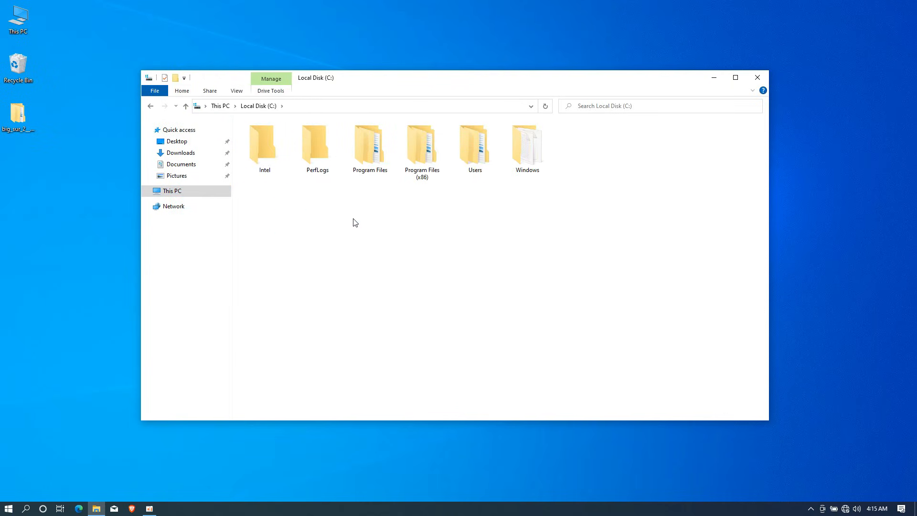
double_click(525, 175)
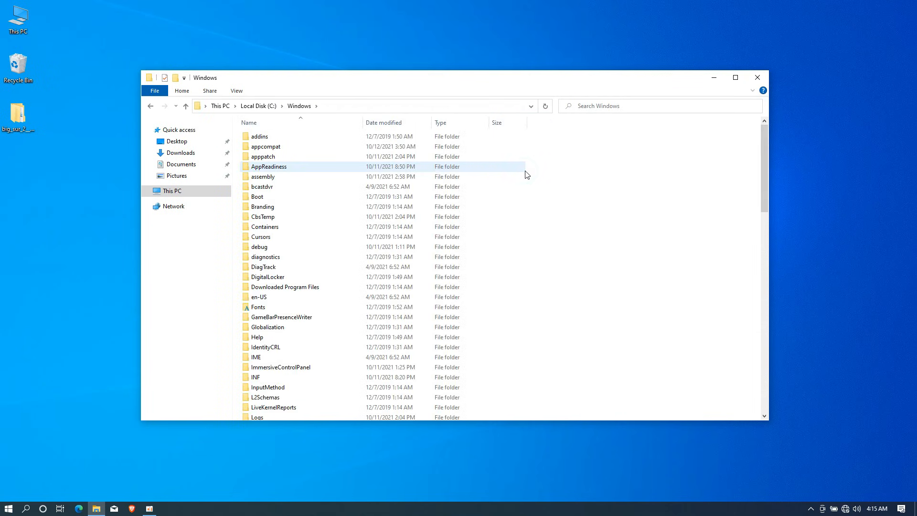
scroll(525, 175, "down", 5)
scroll(526, 175, "down", 5)
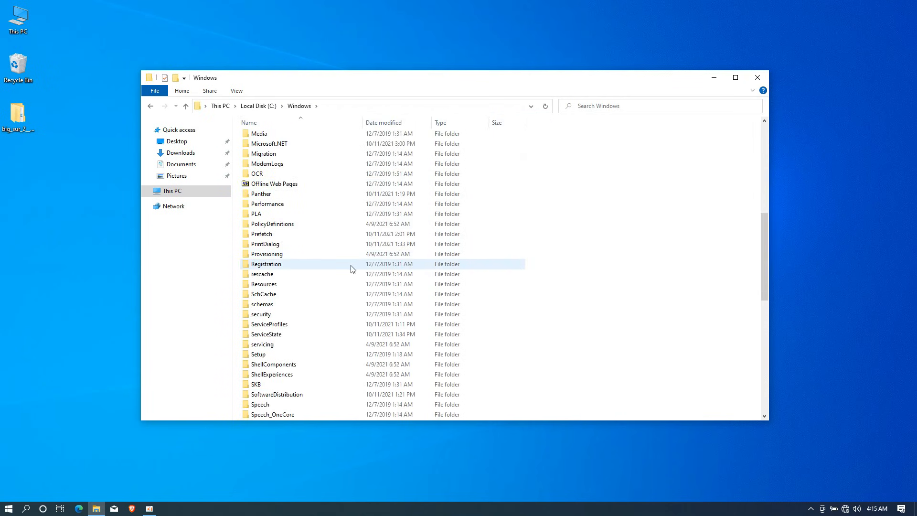
left_click(336, 267)
left_click(270, 285)
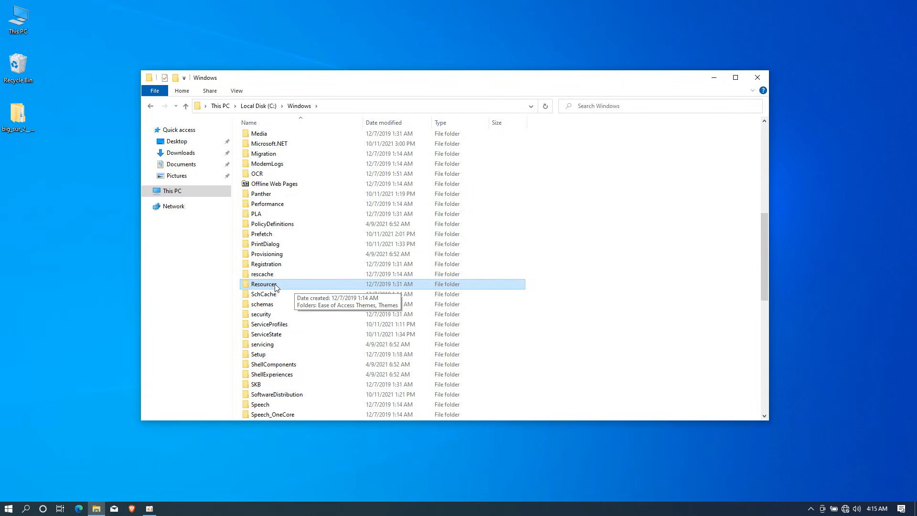
double_click(287, 285)
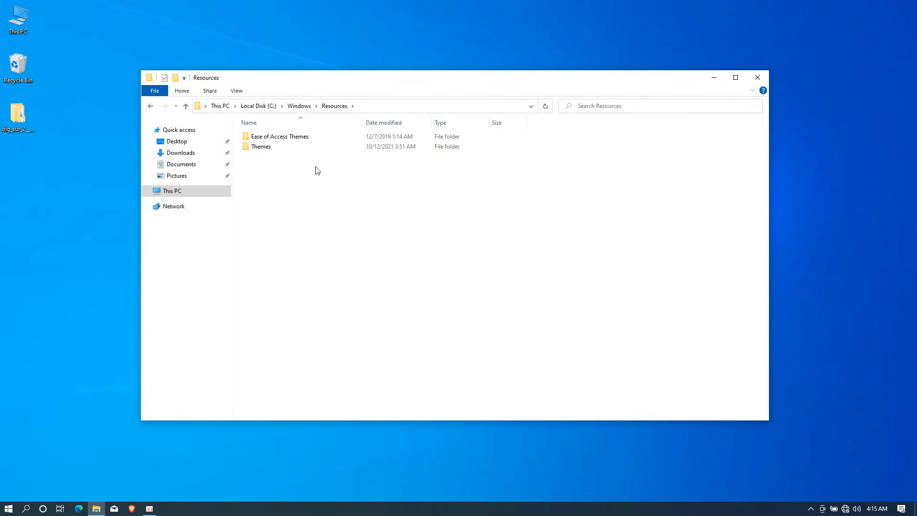
double_click(300, 149)
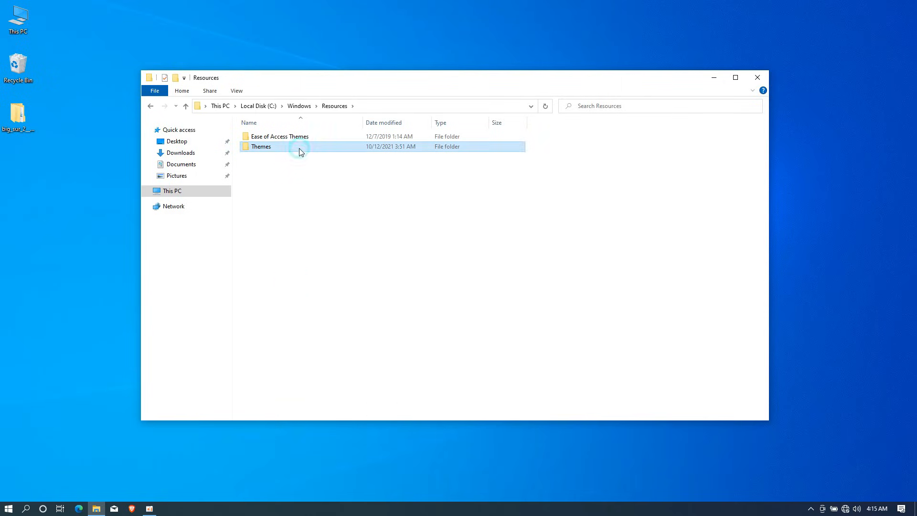
Step: Paste the cut Big Sur 2 items into the Themes folder with administrator permission, and close the window
right_click(333, 192)
left_click(357, 269)
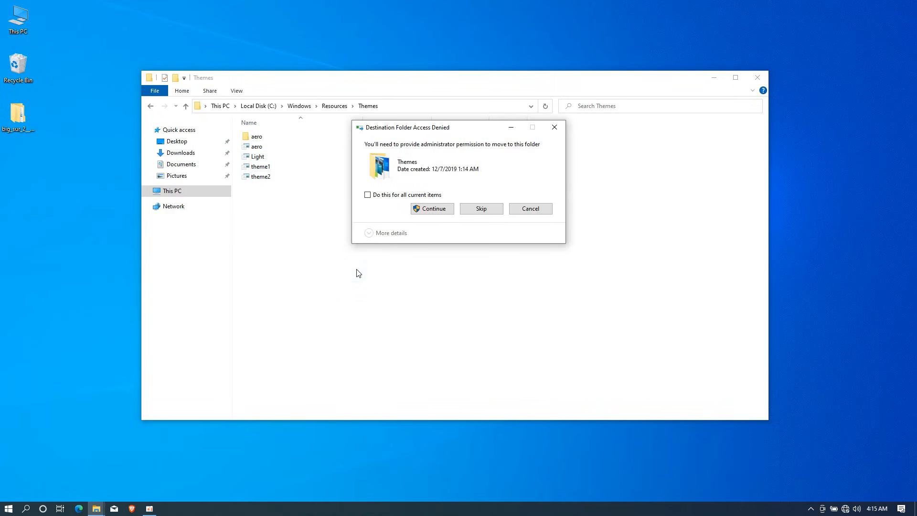
left_click(416, 209)
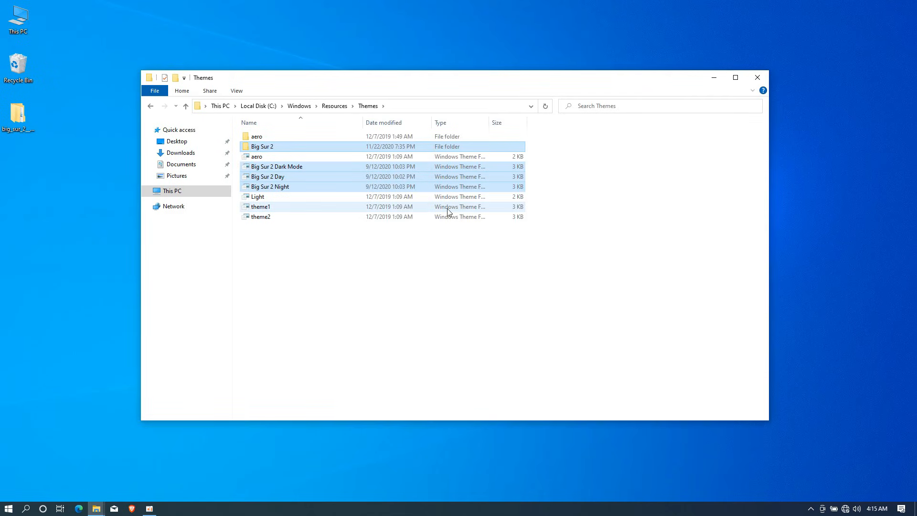
left_click(756, 77)
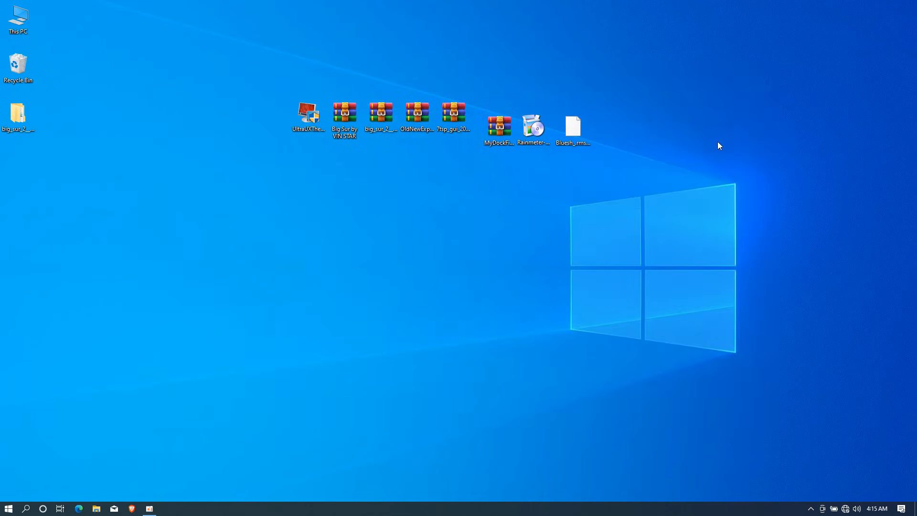
Step: Install the Big Sur cursors from the Install setup information file in the extracted Cursors folder, and close the window
double_click(31, 116)
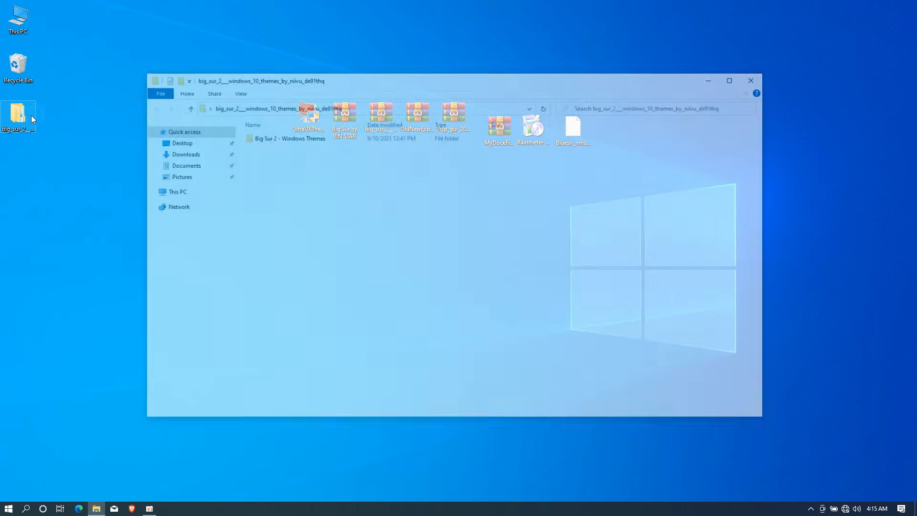
left_click(255, 137)
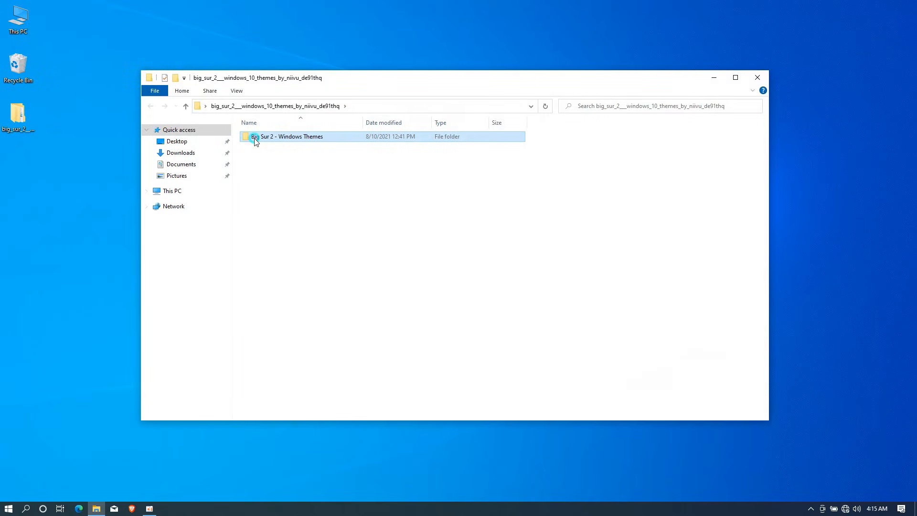
double_click(279, 139)
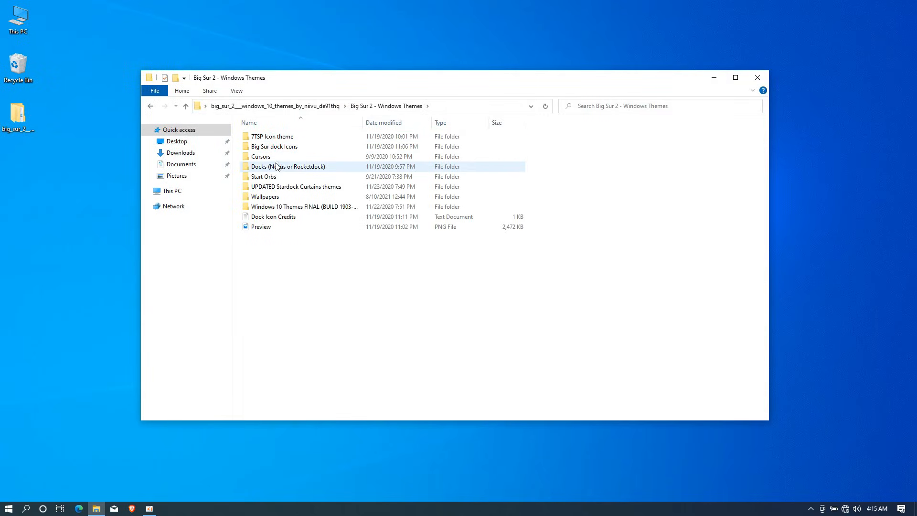
left_click(276, 158)
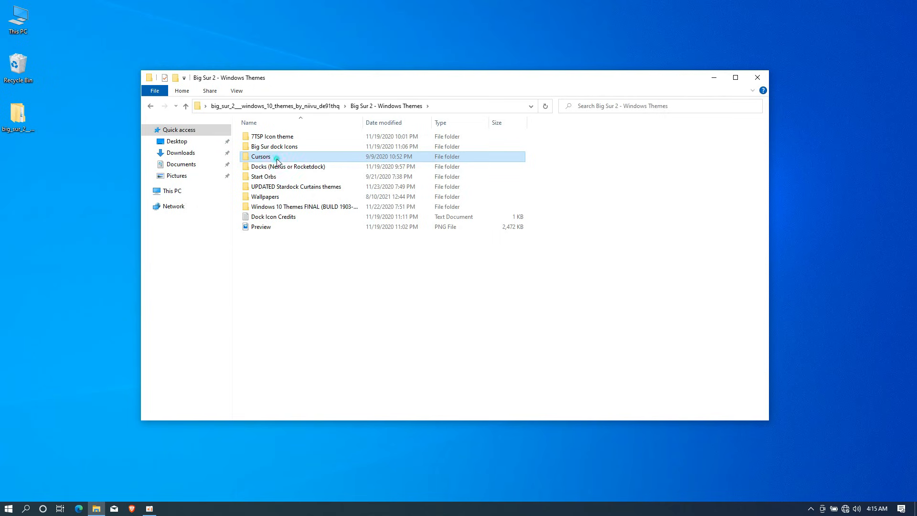
double_click(277, 159)
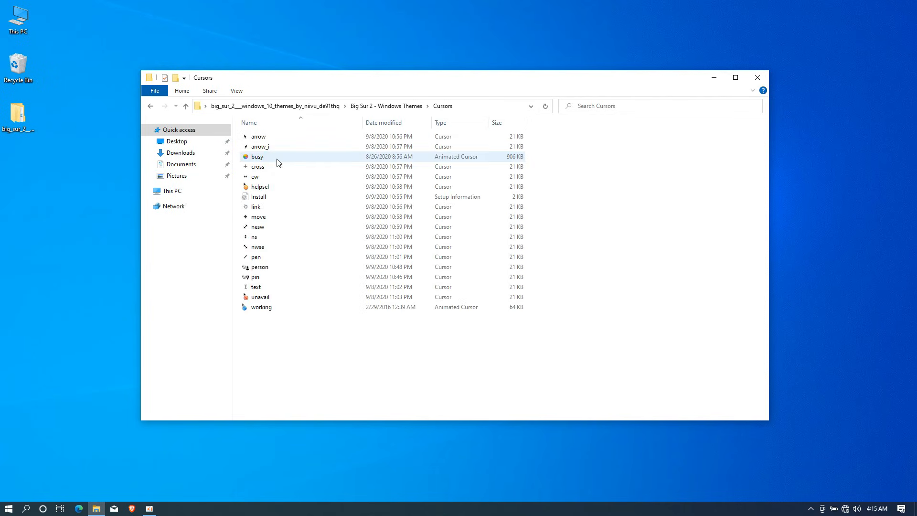
left_click(265, 198)
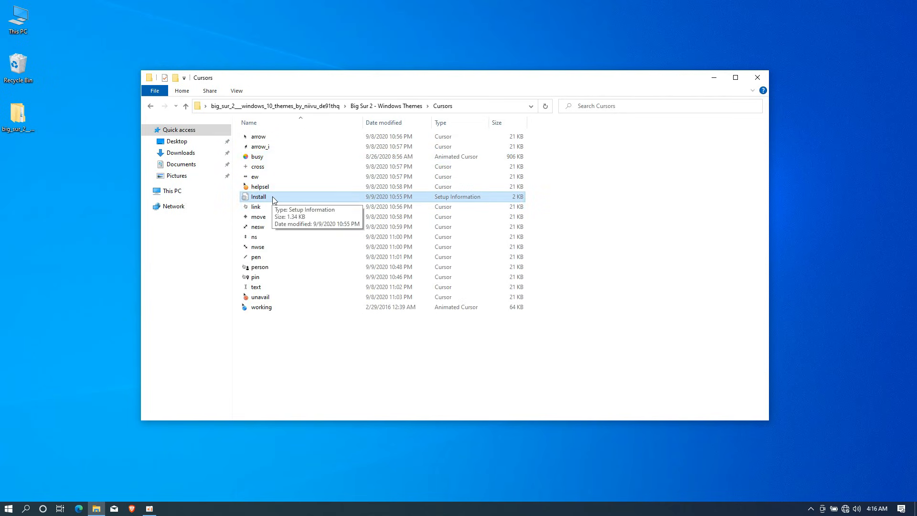
right_click(272, 197)
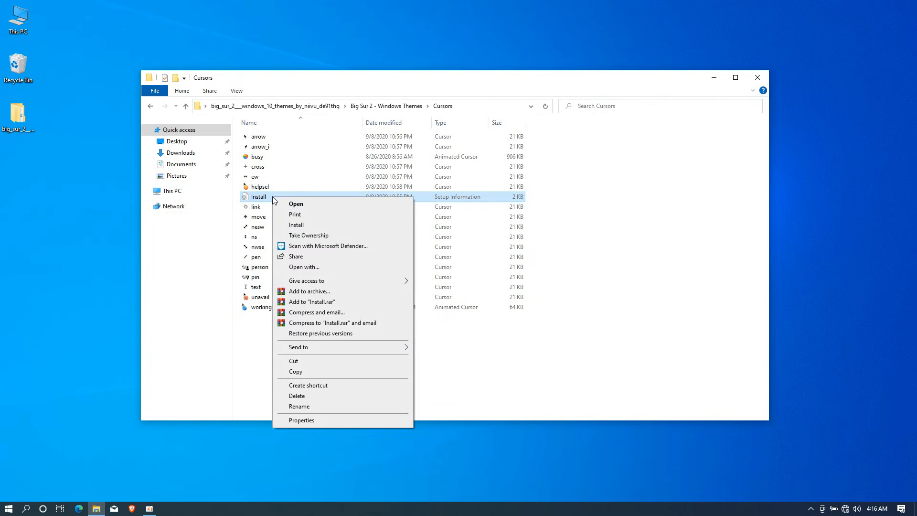
left_click(292, 225)
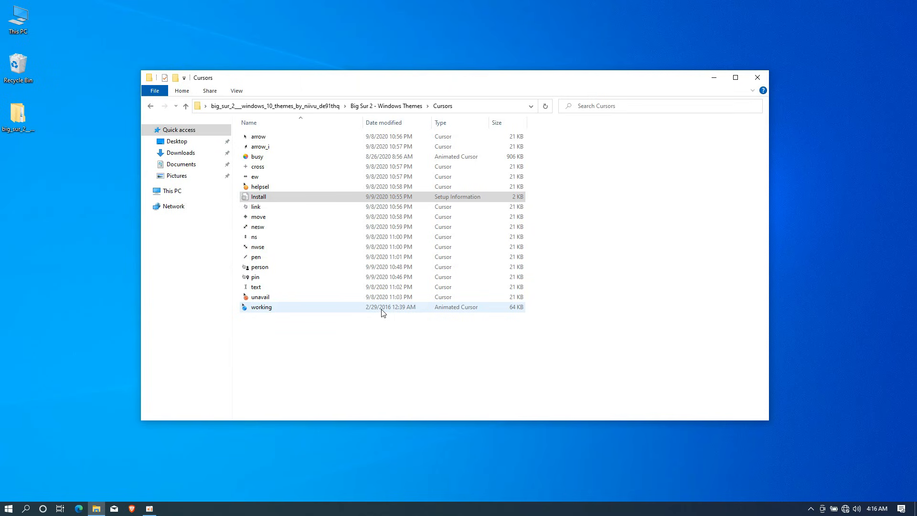
left_click(752, 83)
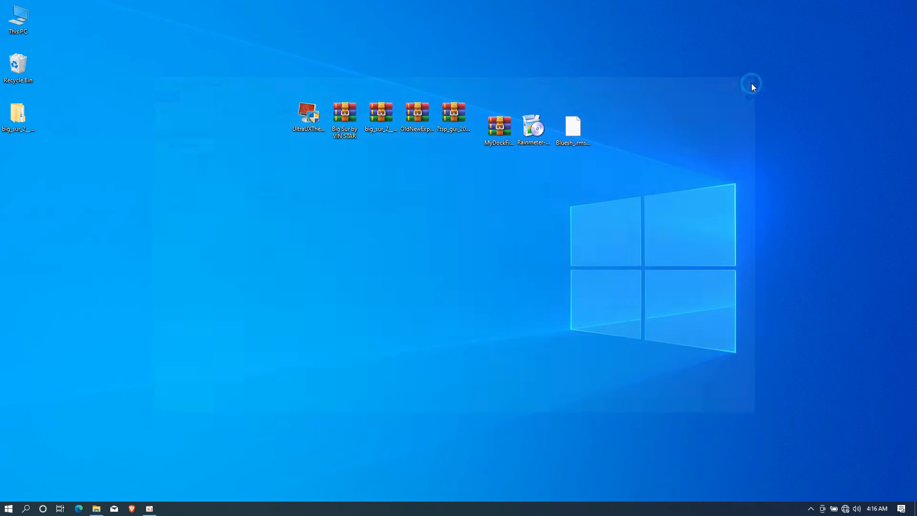
Step: Apply the Big Sur 2 Night theme in the desktop personalization settings, and close the window
right_click(749, 84)
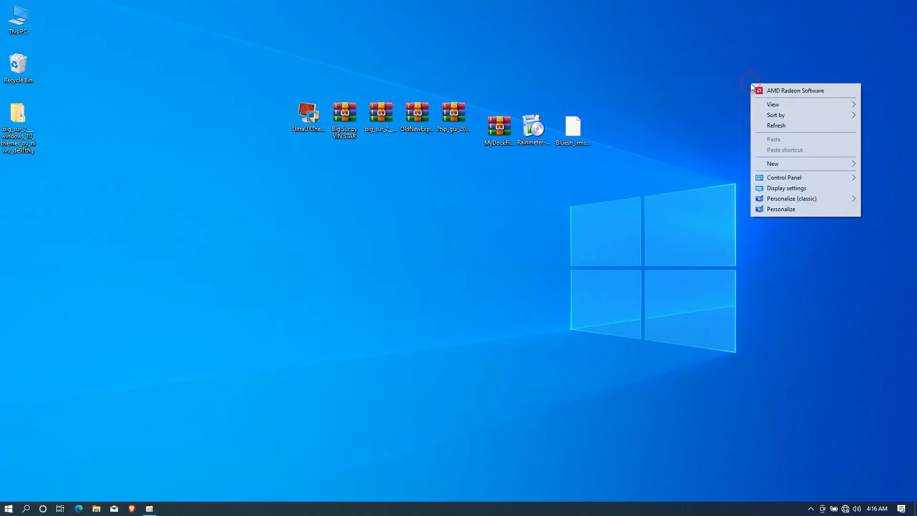
left_click(755, 209)
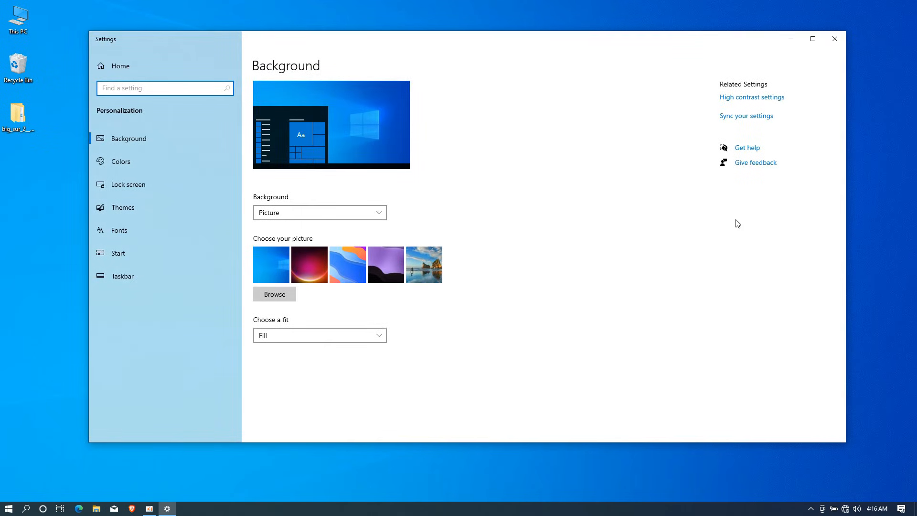
left_click(200, 210)
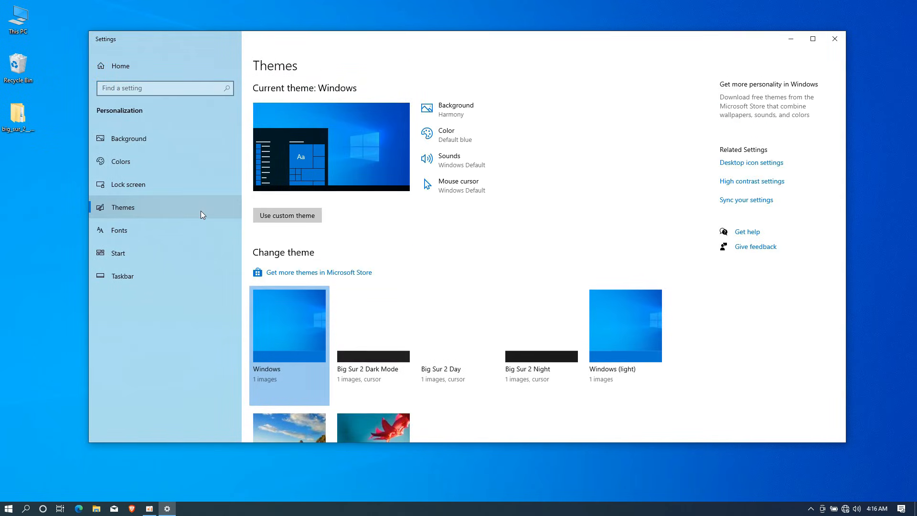
scroll(363, 237, "down", 3)
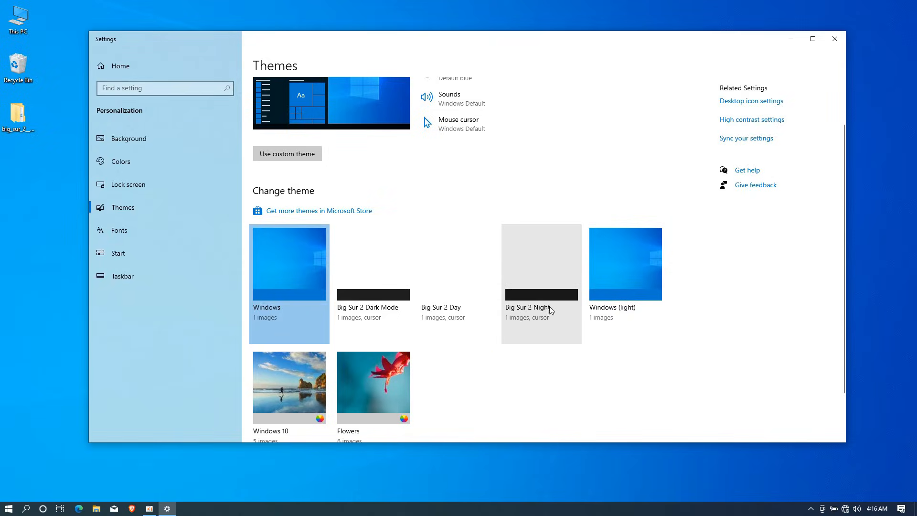
left_click(526, 311)
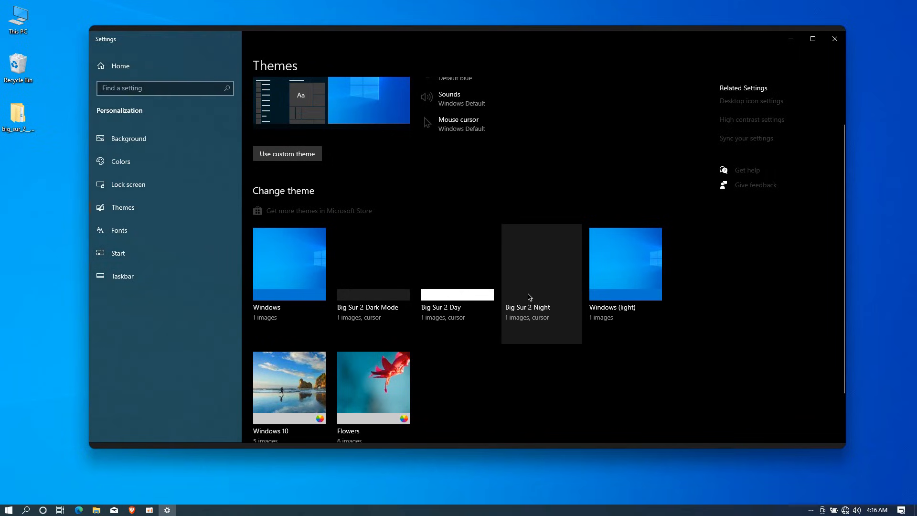
left_click(835, 39)
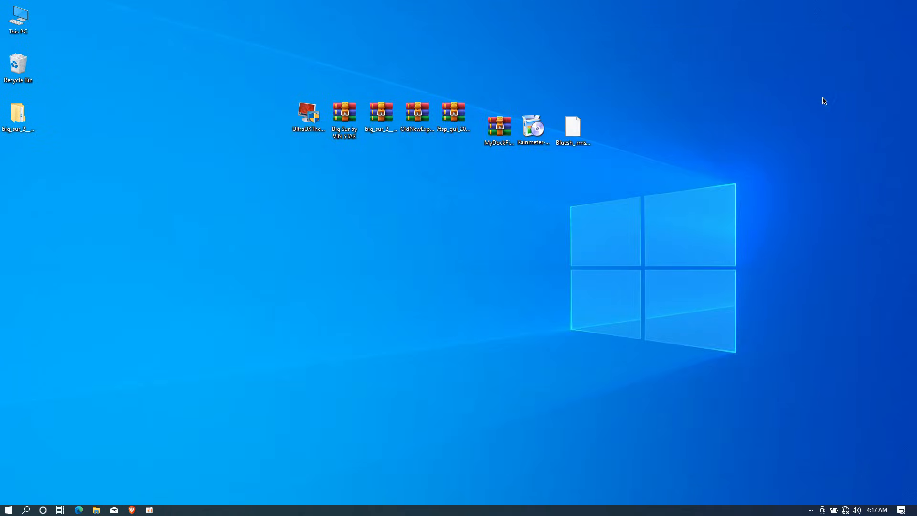
Step: Extract the Big Sur by VIN STAR archive to its own folder on the desktop
right_click(349, 123)
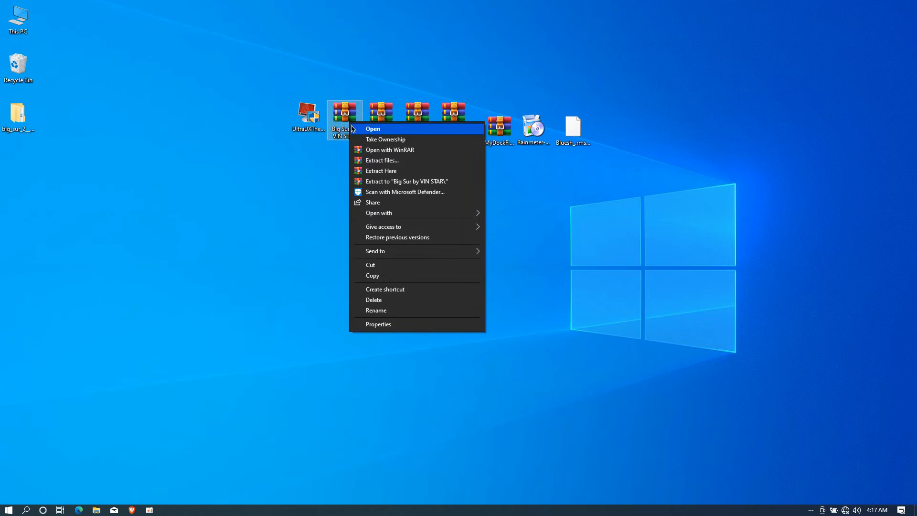
left_click(361, 161)
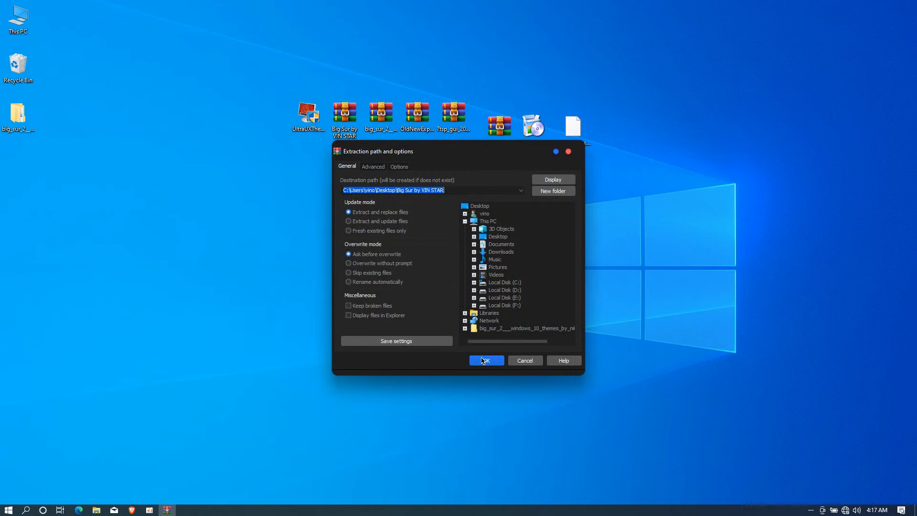
left_click(483, 361)
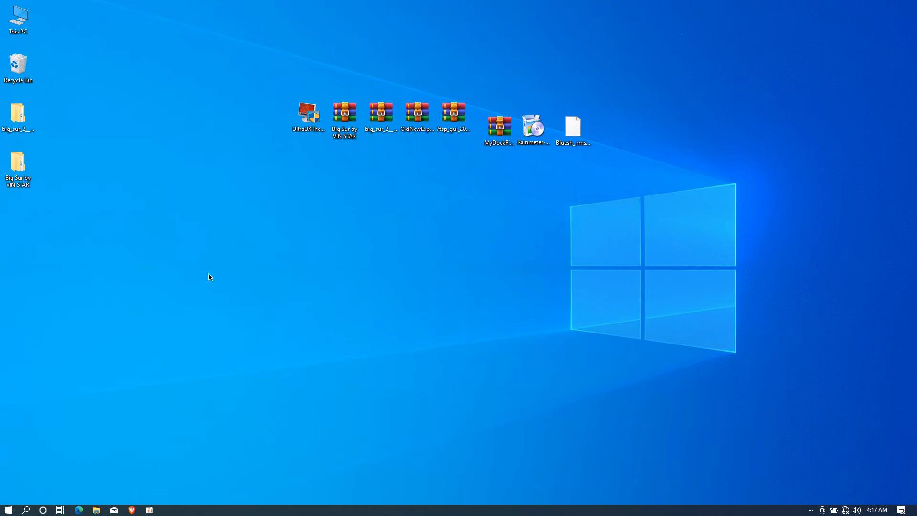
Step: Set the big Sur dark image from the extracted Wallpaper folder as the desktop background, and close the window
double_click(23, 162)
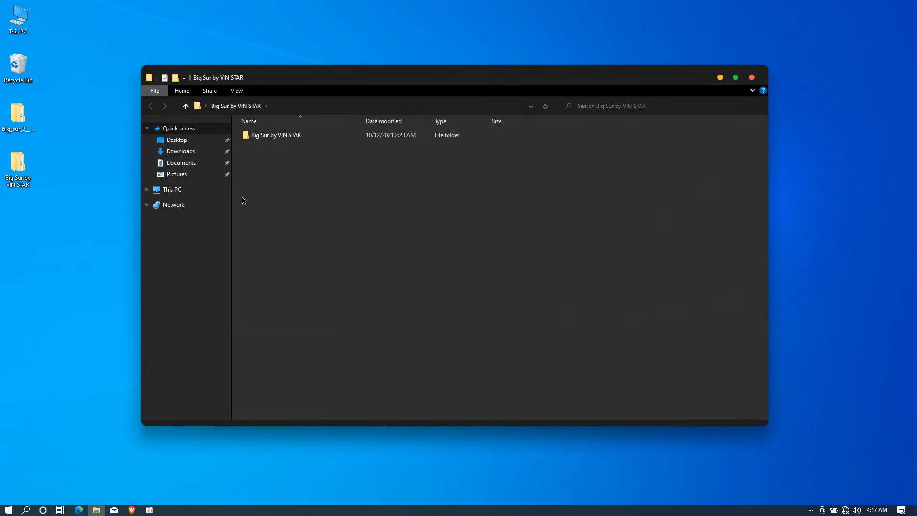
double_click(286, 135)
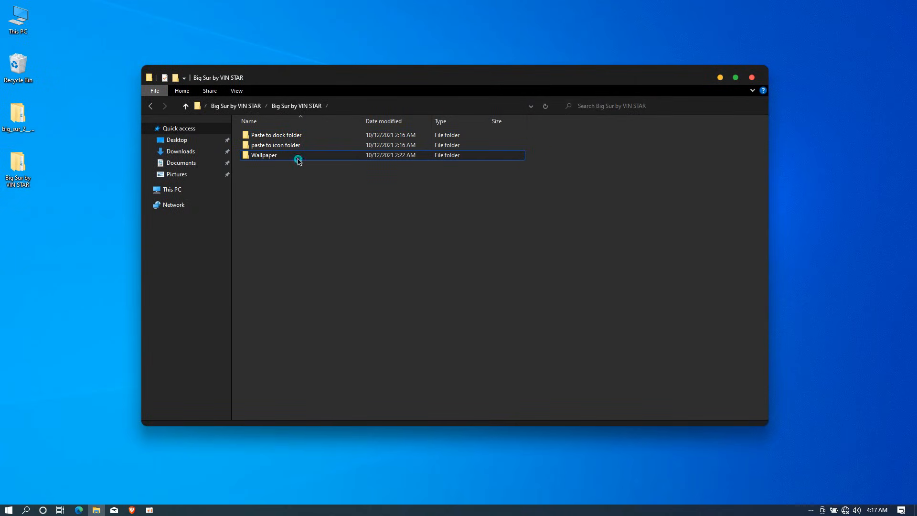
left_click(296, 159)
double_click(288, 159)
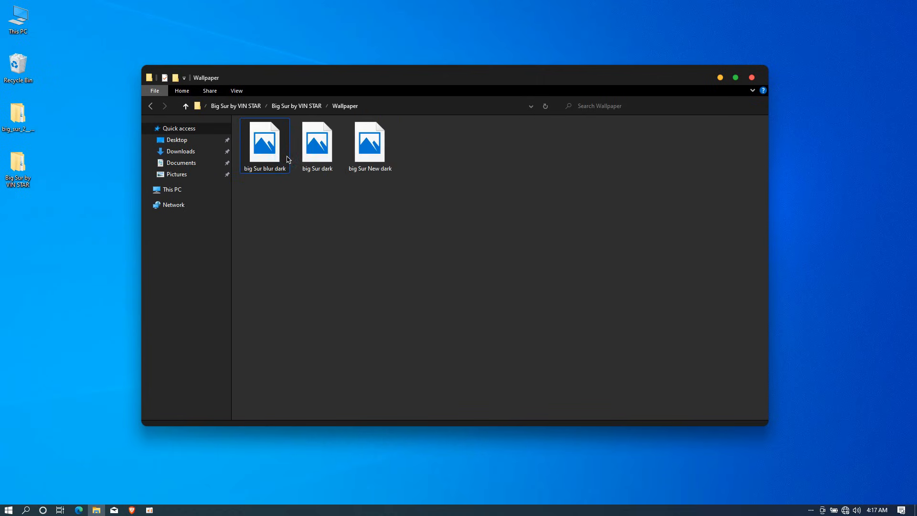
right_click(319, 158)
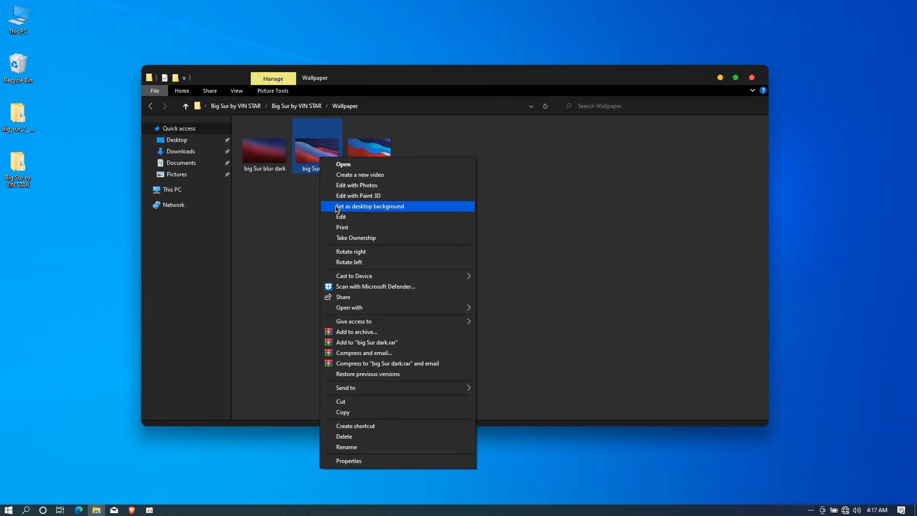
left_click(338, 206)
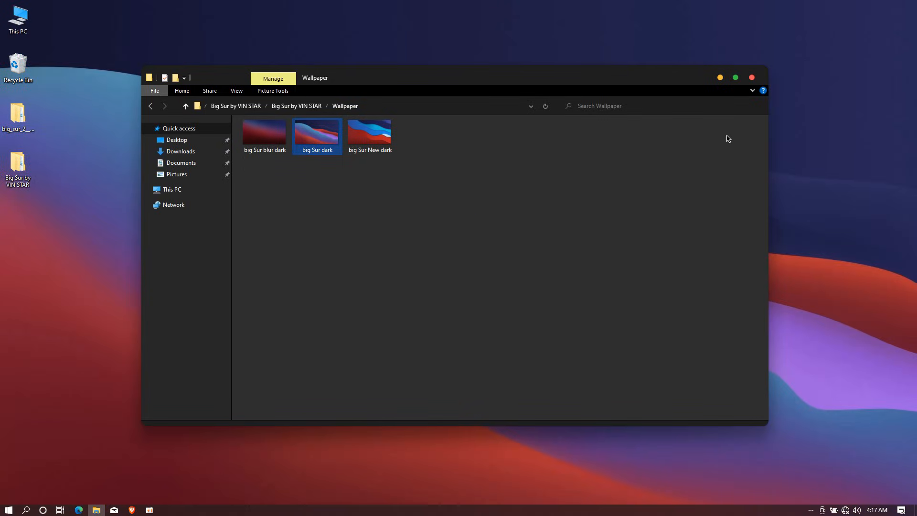
left_click(752, 78)
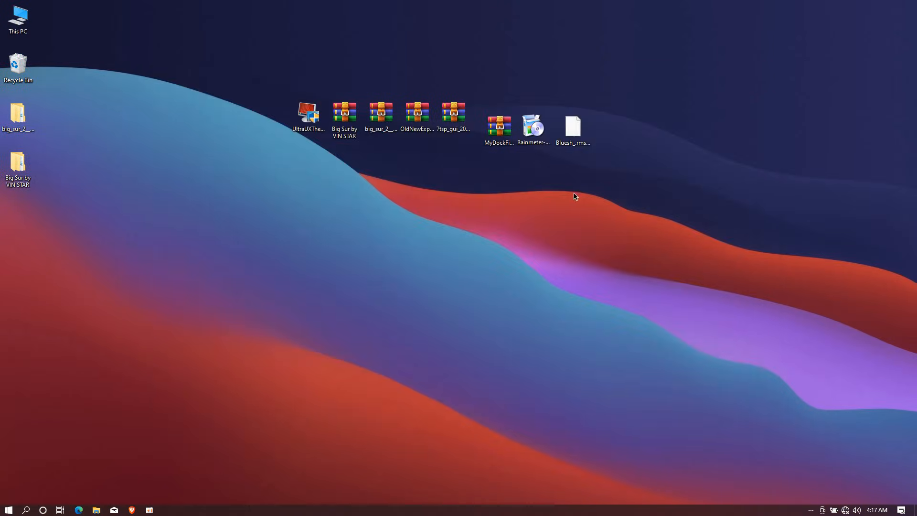
Step: Extract the OldNewExplorer archive to its own desktop folder and run OldNewExplorerCfg from it
right_click(419, 121)
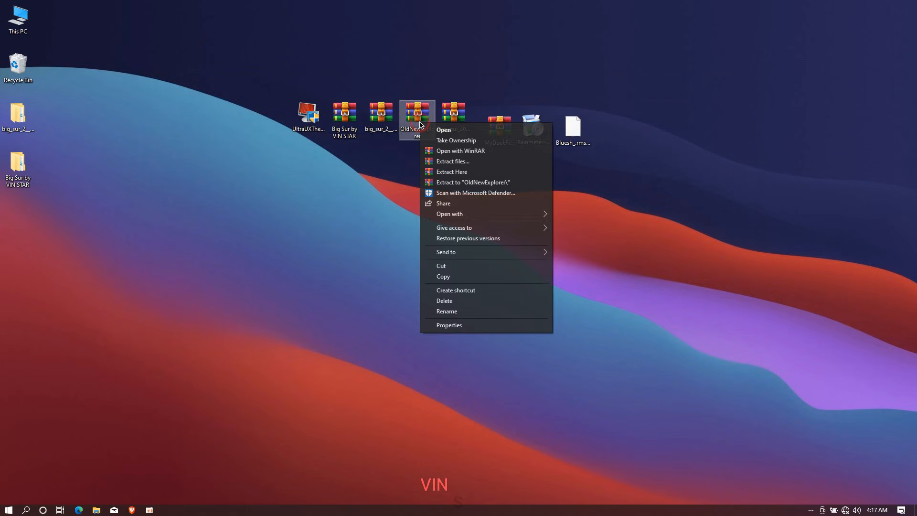
left_click(442, 162)
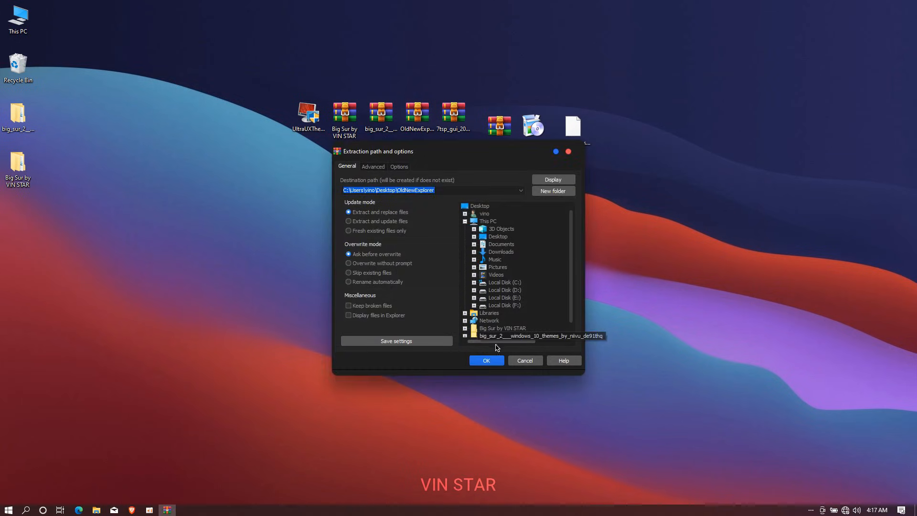
left_click(486, 362)
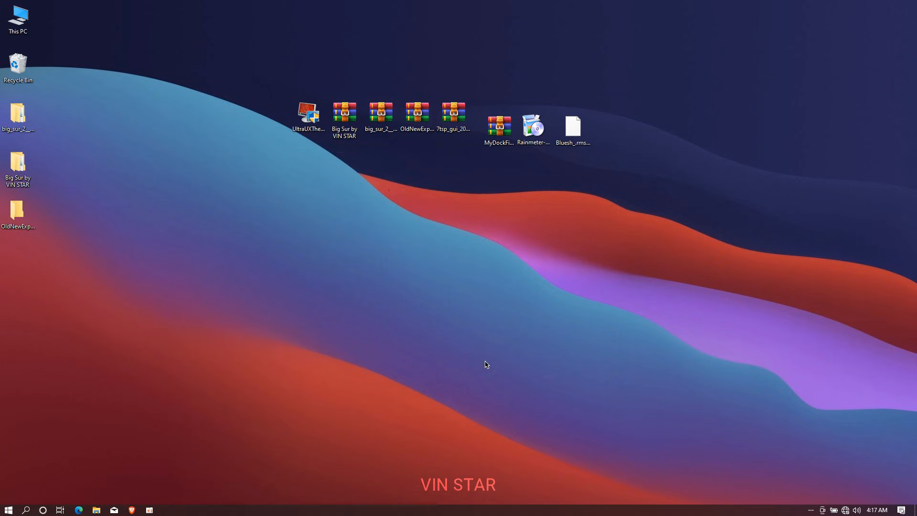
double_click(17, 212)
left_click(277, 156)
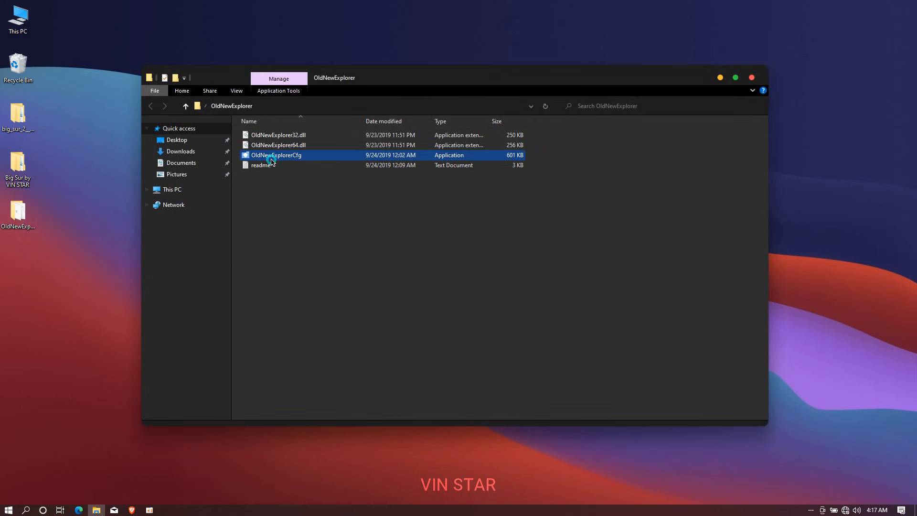
double_click(301, 160)
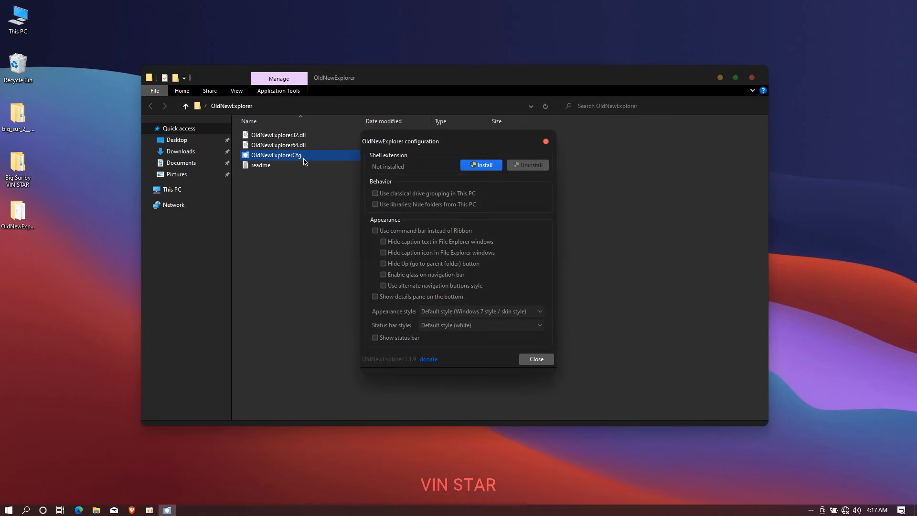
Step: Install the OldNewExplorer shell extension with classical drive grouping, libraries, command bar, hidden caption text and icon, and hidden Up button; close both windows
left_click(375, 194)
left_click(375, 204)
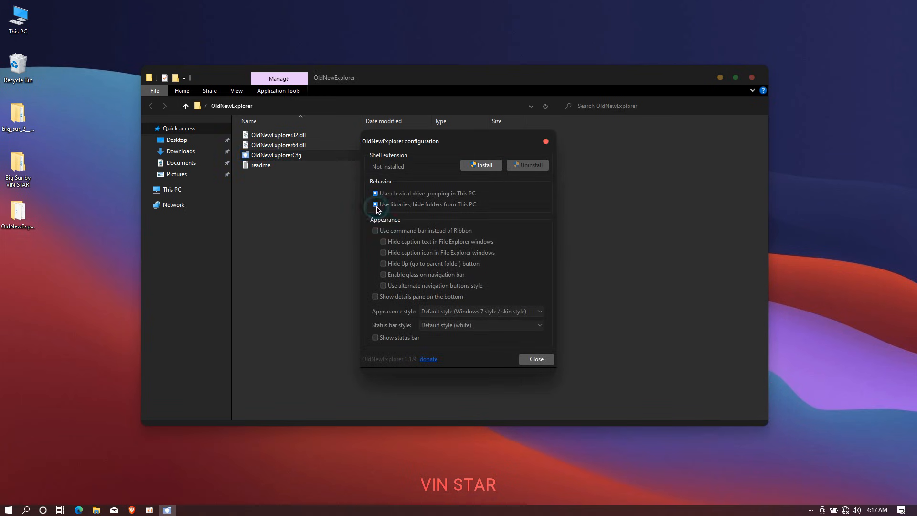
left_click(375, 230)
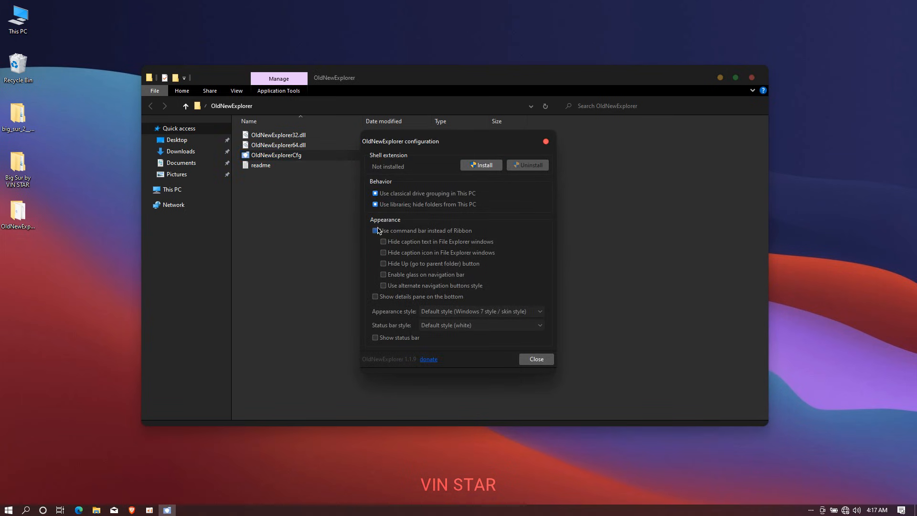
left_click(383, 275)
left_click(383, 286)
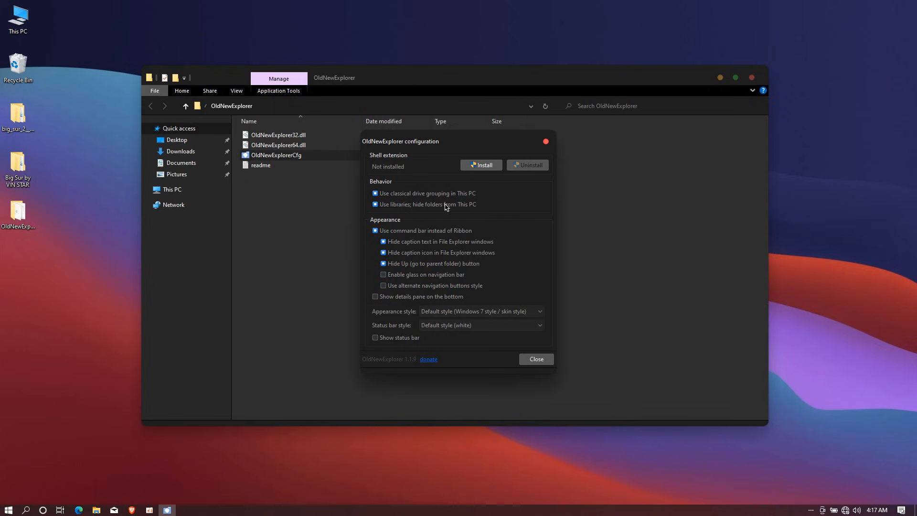
left_click(466, 169)
left_click(528, 359)
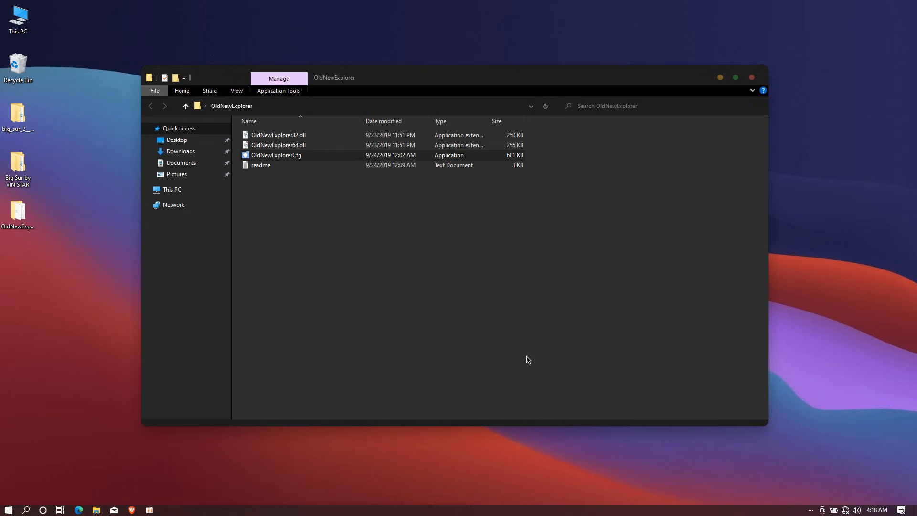
left_click(751, 78)
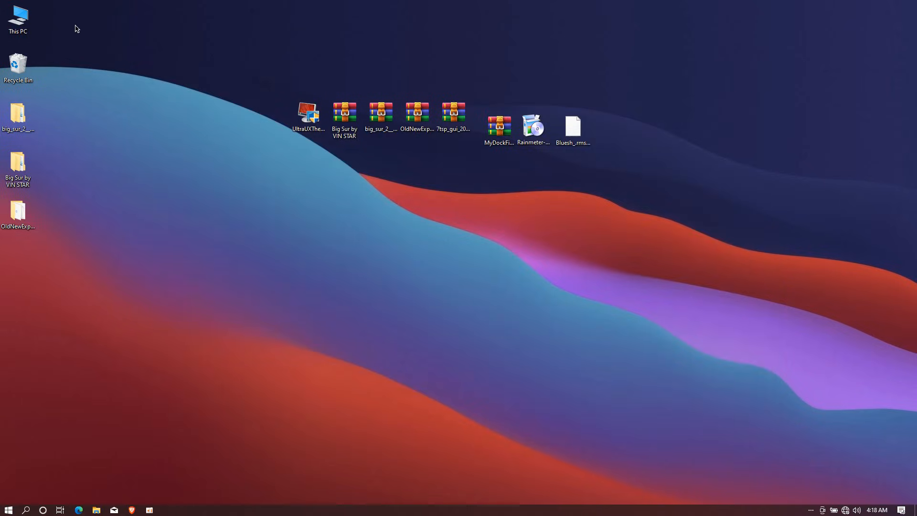
Step: Hide the details pane in the This PC window, and close the window
double_click(20, 18)
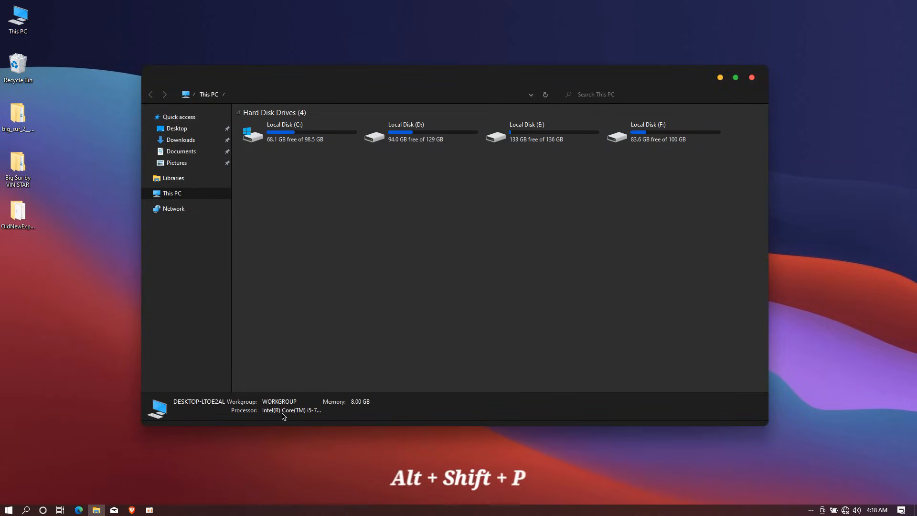
key("alt+shift+p")
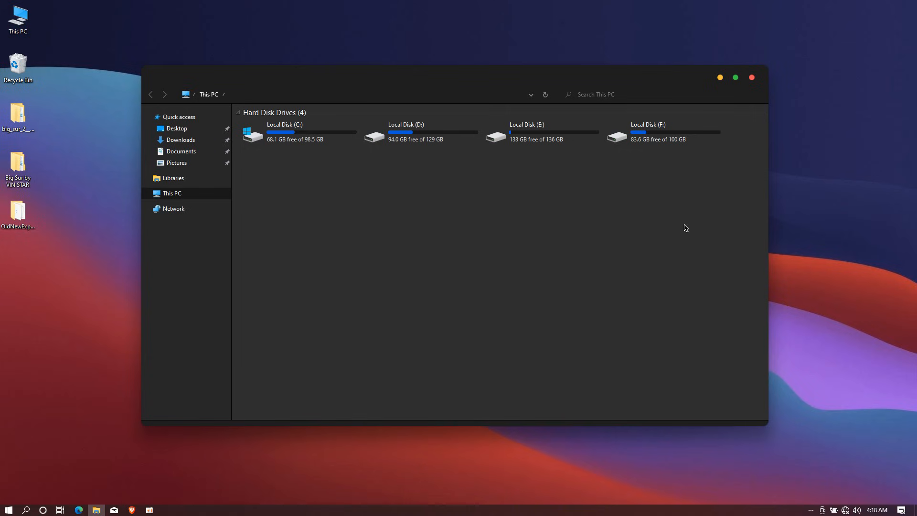
left_click(751, 77)
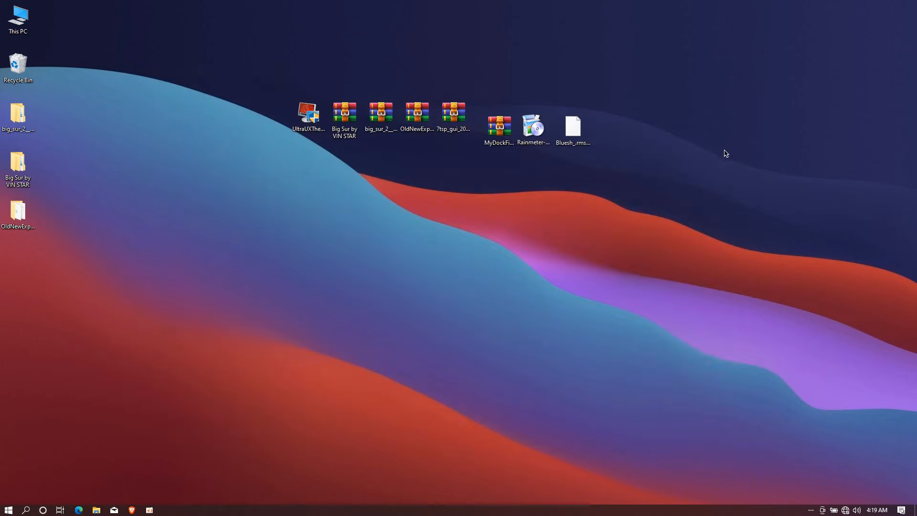
Step: Open the 7TSP Icon theme folder inside Big Sur 2 - Windows Themes in the extracted big_sur_2 folder
double_click(19, 119)
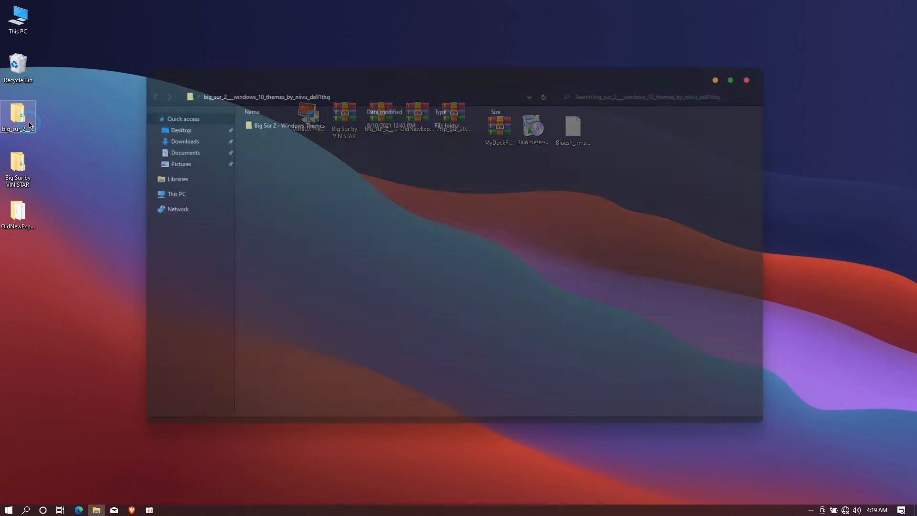
left_click(275, 125)
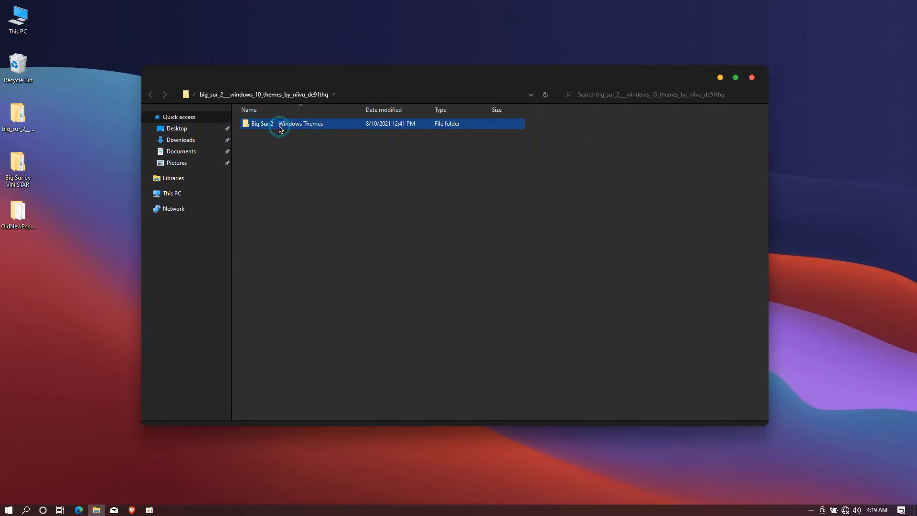
double_click(310, 127)
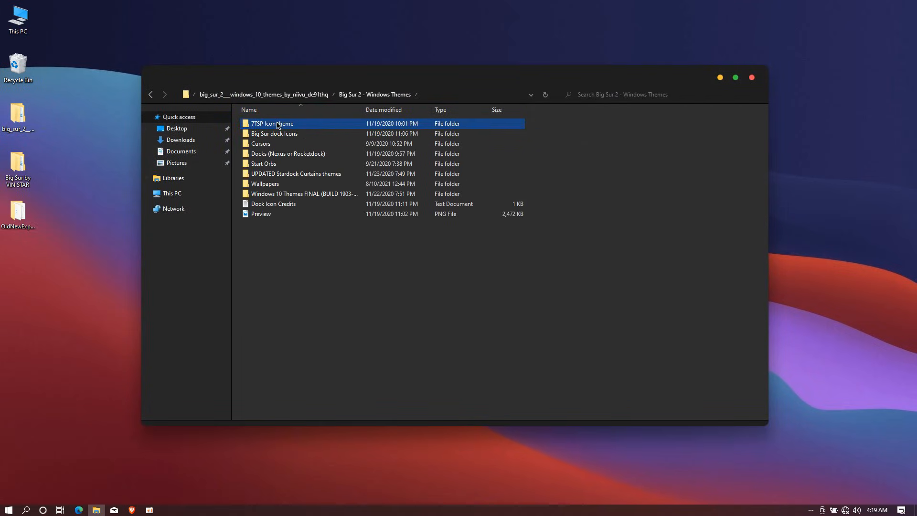
double_click(302, 126)
Step: Remove the .remove extension so the dark icon pack is named 7tsp Big Sur DarkMode.7z, accept the extension change, and close the folder window
left_click(306, 135)
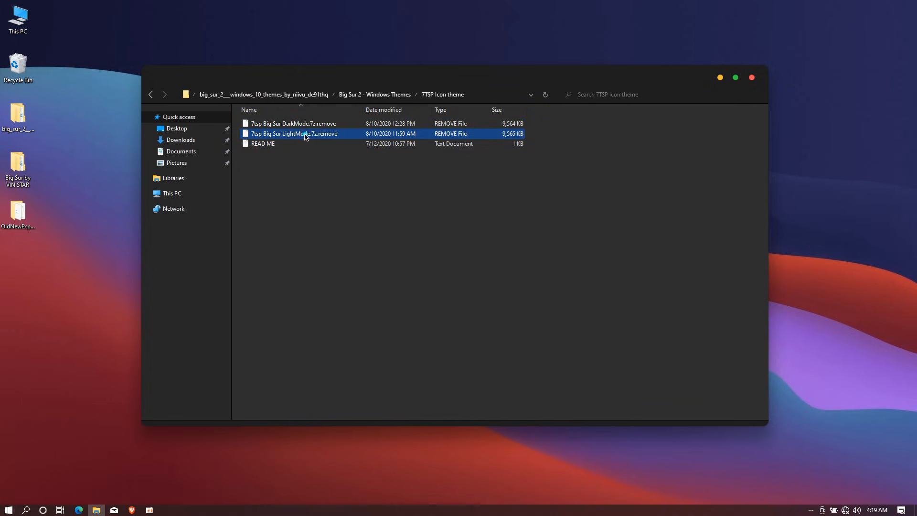
left_click(297, 125)
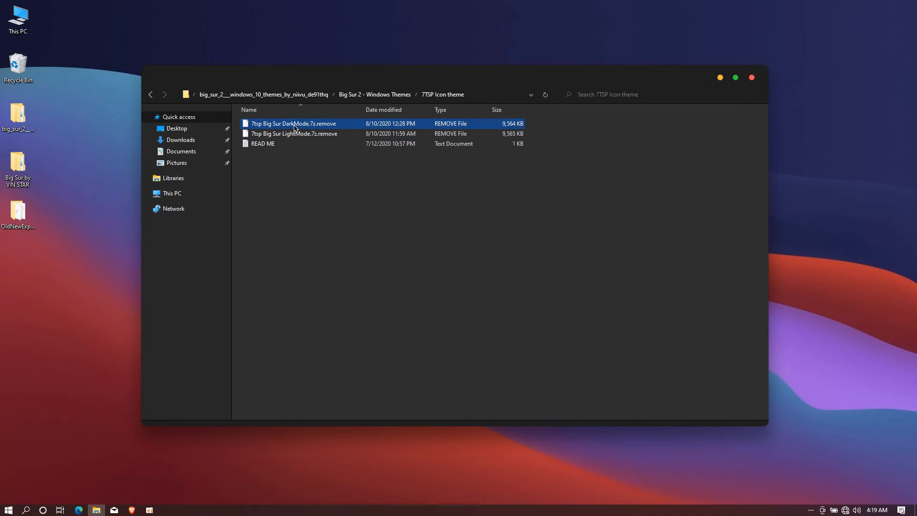
right_click(329, 126)
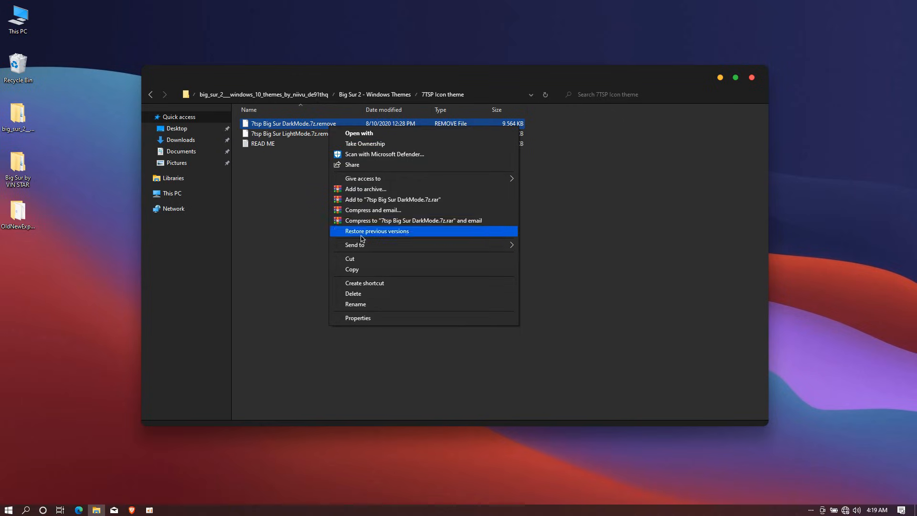
left_click(362, 305)
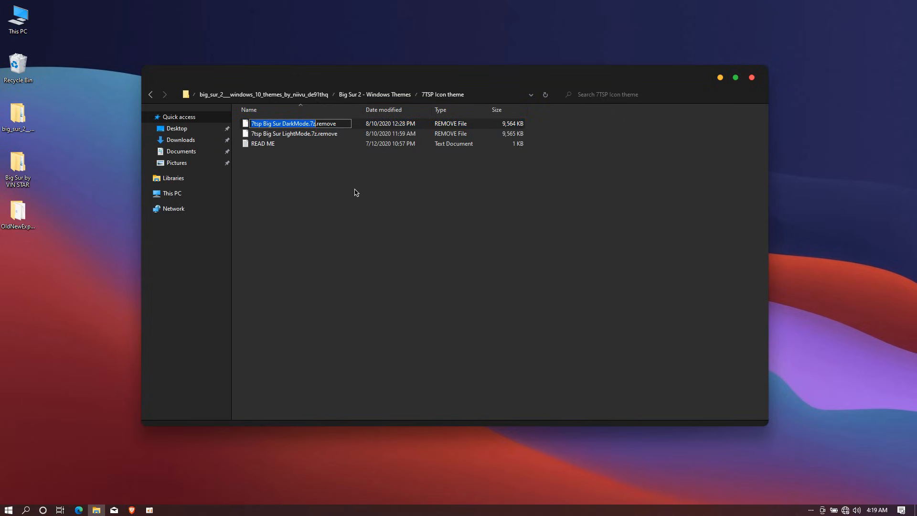
left_click(342, 125)
key("BackSpace")
key("BackSpace")
key("BackSpace")
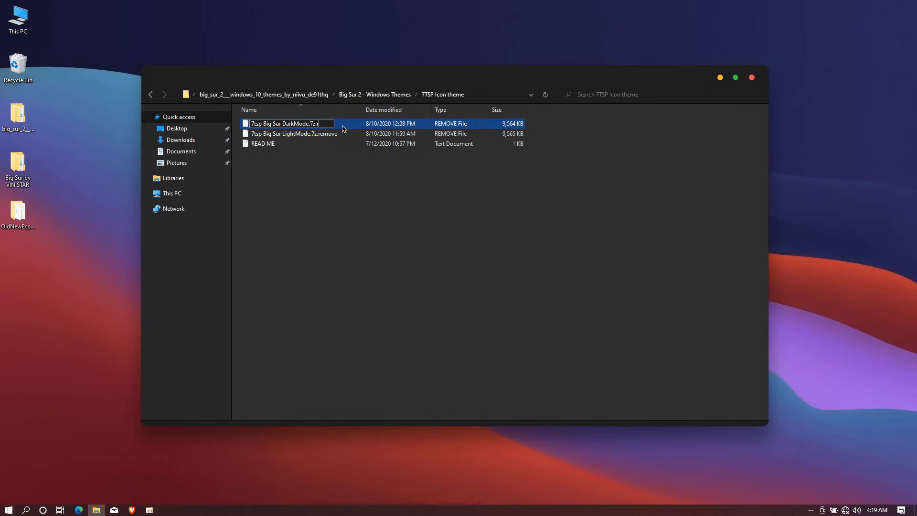
key("BackSpace")
key("Return")
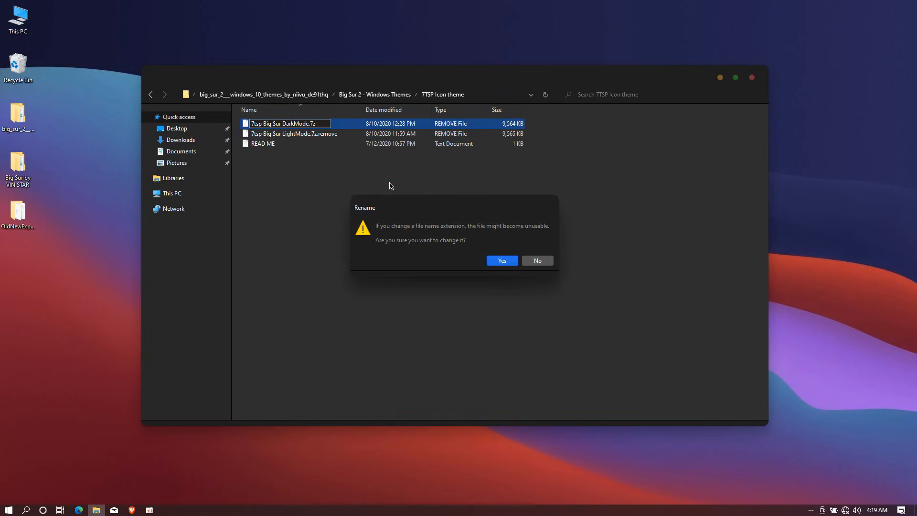
left_click(495, 260)
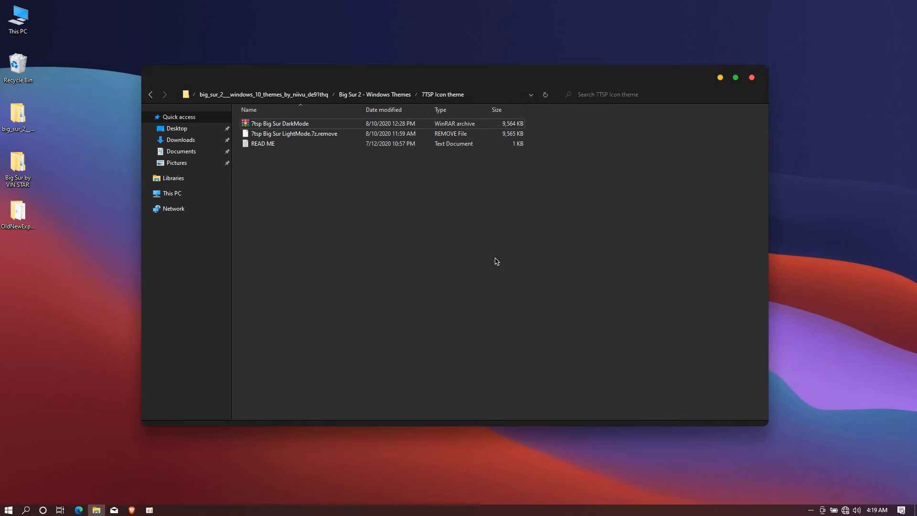
left_click(751, 78)
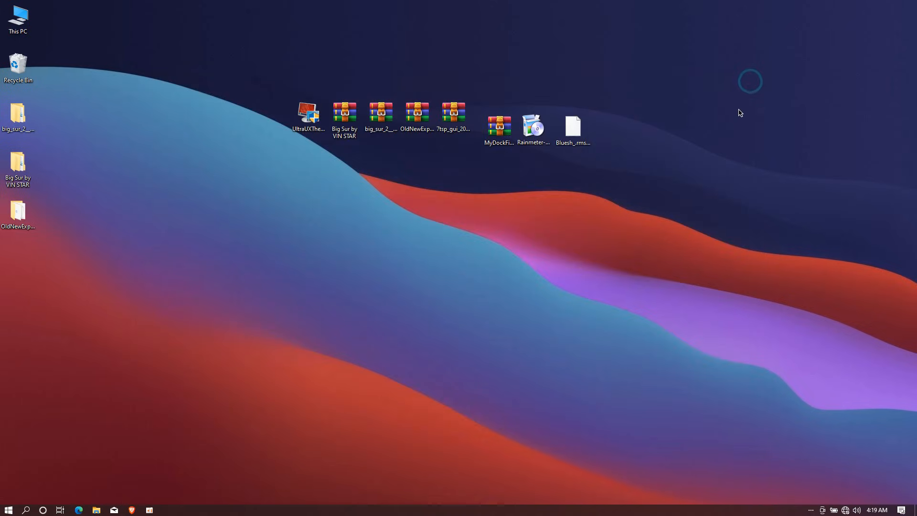
Step: Extract the 7tsp_gui_2019_edition archive to its own desktop folder and open that folder
right_click(455, 140)
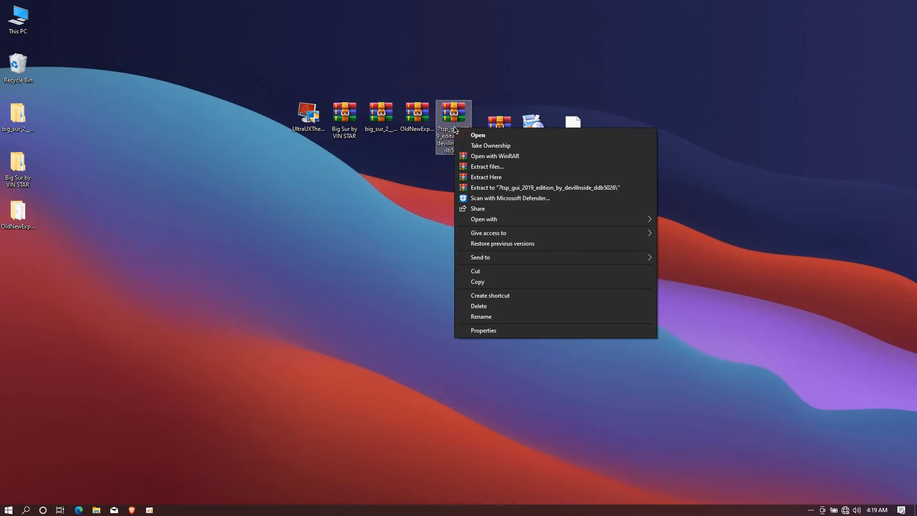
left_click(478, 166)
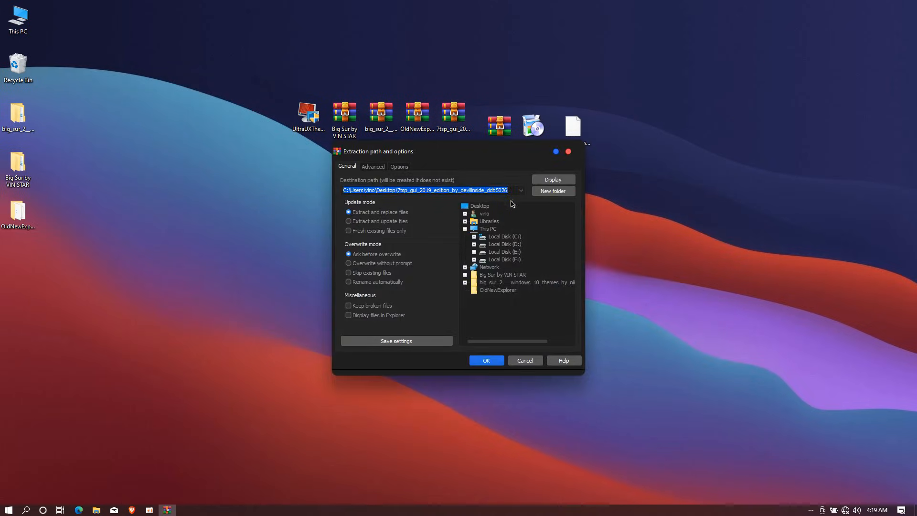
left_click(487, 361)
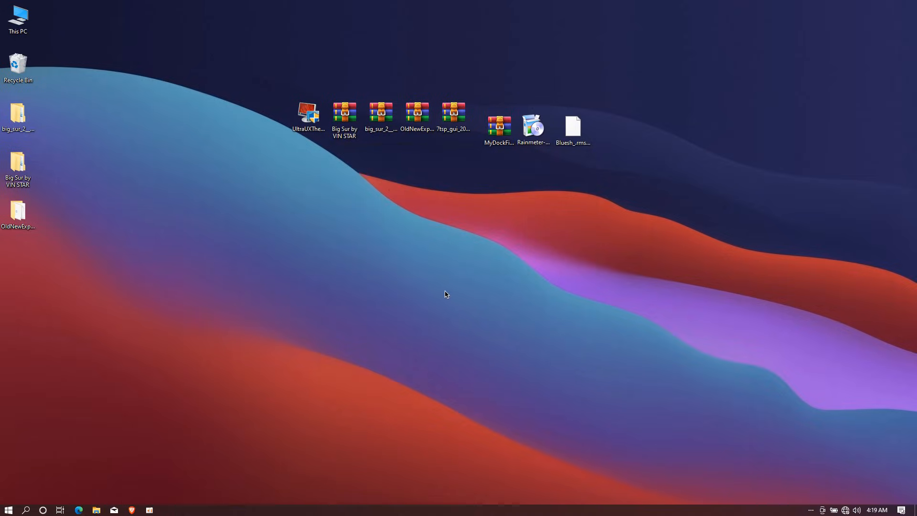
double_click(23, 257)
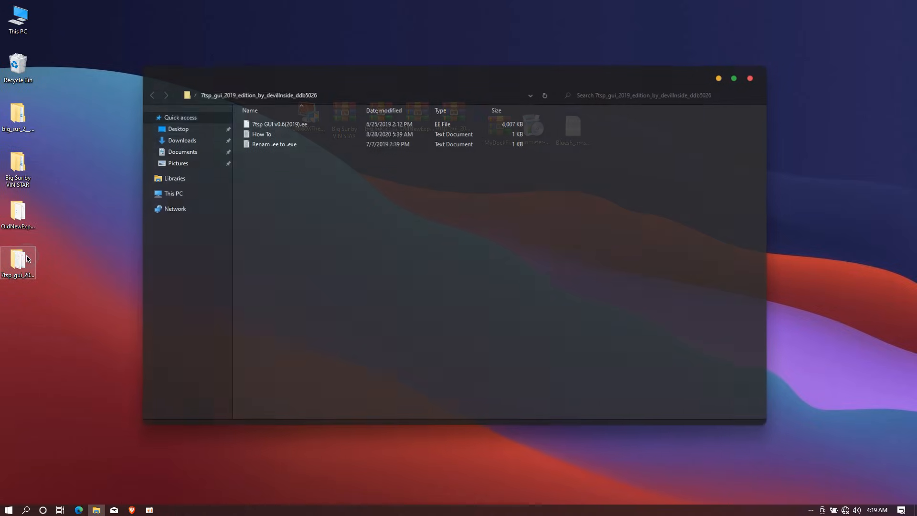
Step: Rename the 7tsp GUI v0.6(2019) file so its extension is .exe, accept the change, and run it
left_click(277, 123)
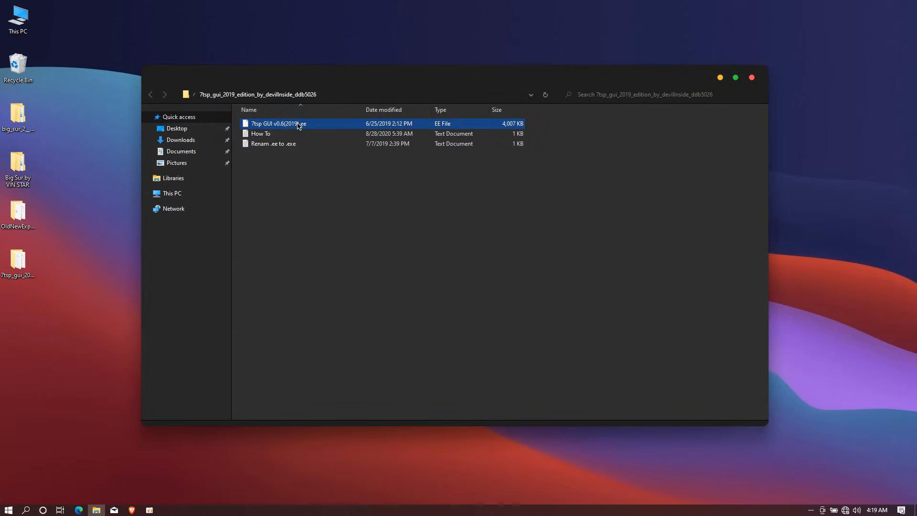
left_click(306, 124)
left_click(303, 123)
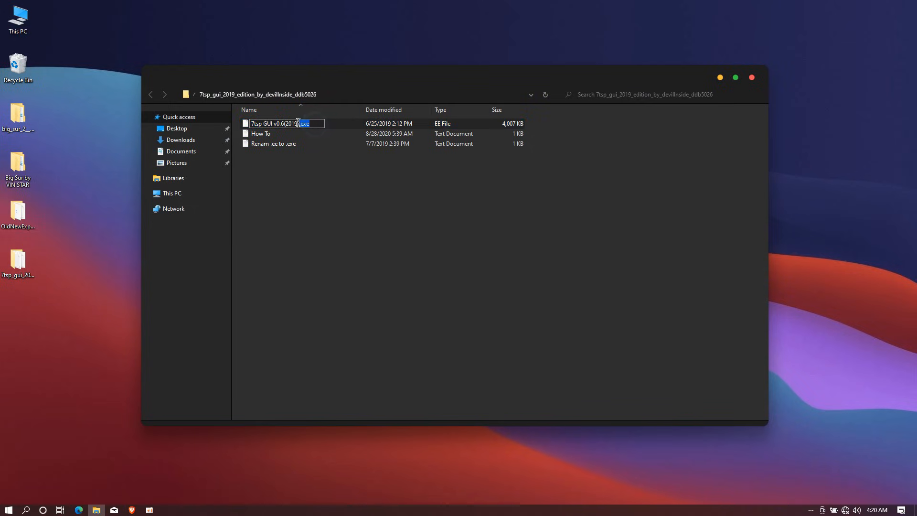
left_click(343, 178)
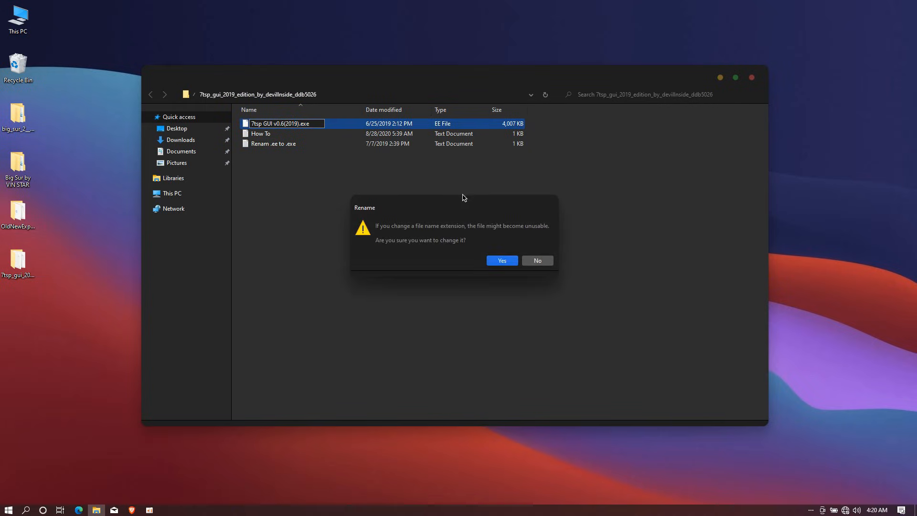
left_click(501, 258)
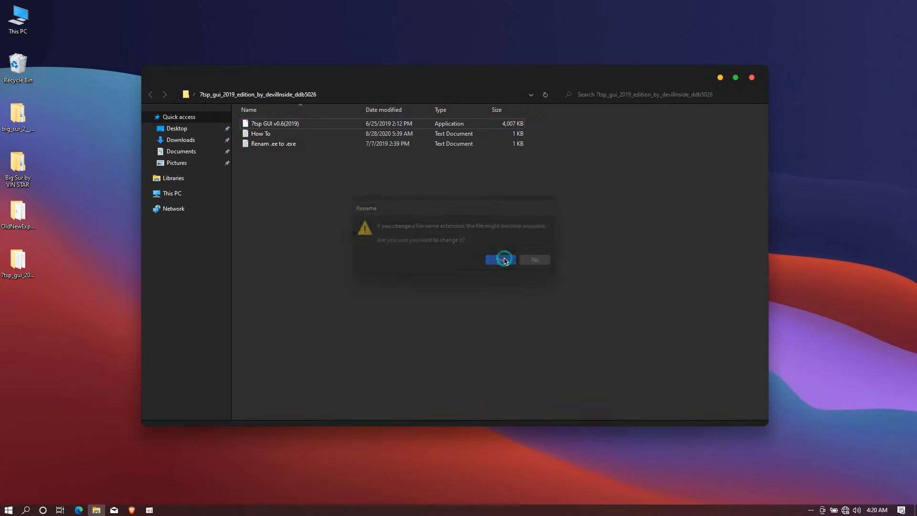
double_click(304, 125)
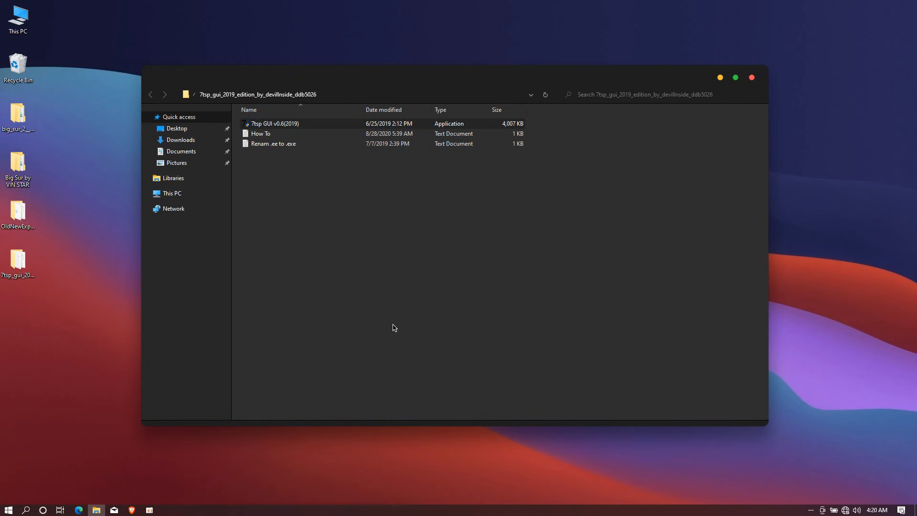
Step: Add 7tsp Big Sur DarkMode as a custom pack from the 7TSP Icon theme folder inside Big Sur 2 - Windows Themes
left_click(379, 208)
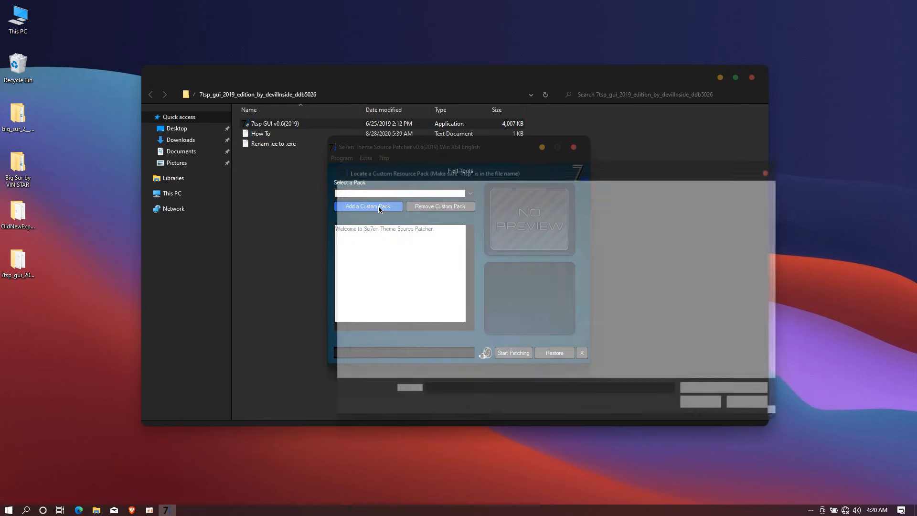
left_click(478, 238)
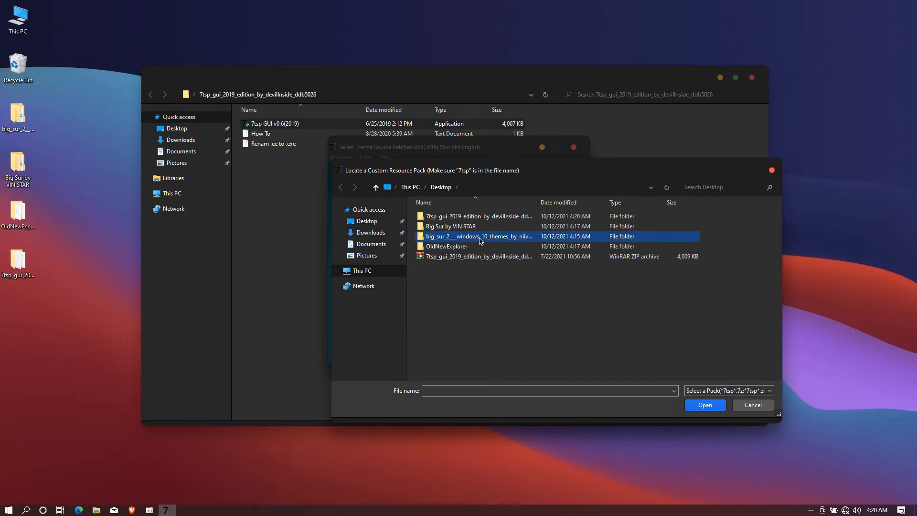
double_click(497, 239)
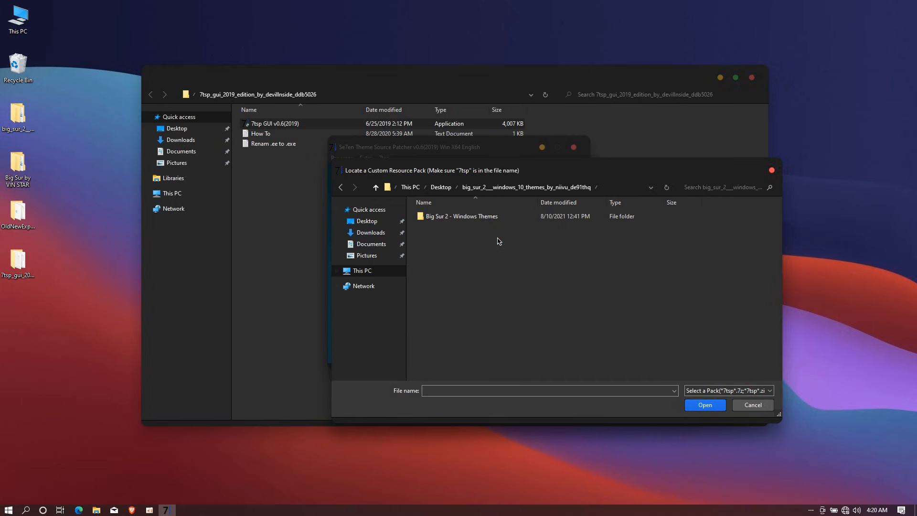
double_click(476, 217)
left_click(476, 218)
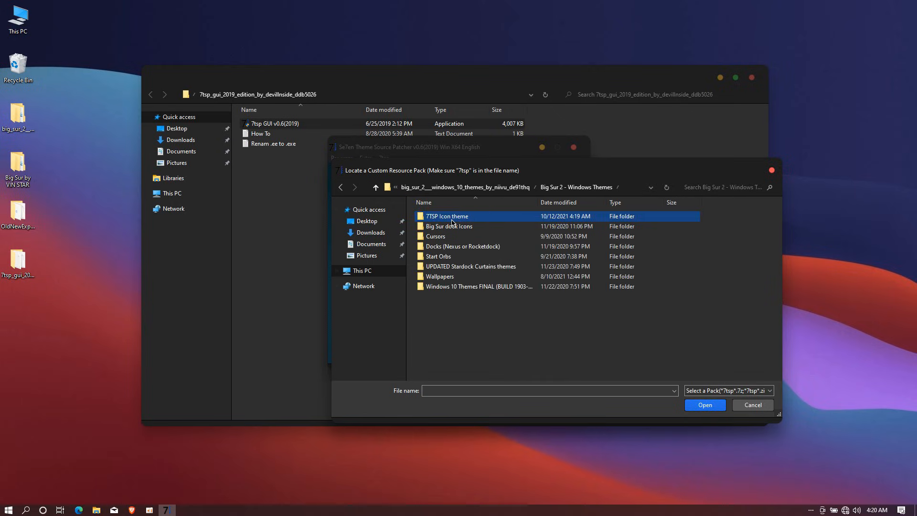
double_click(466, 217)
left_click(466, 217)
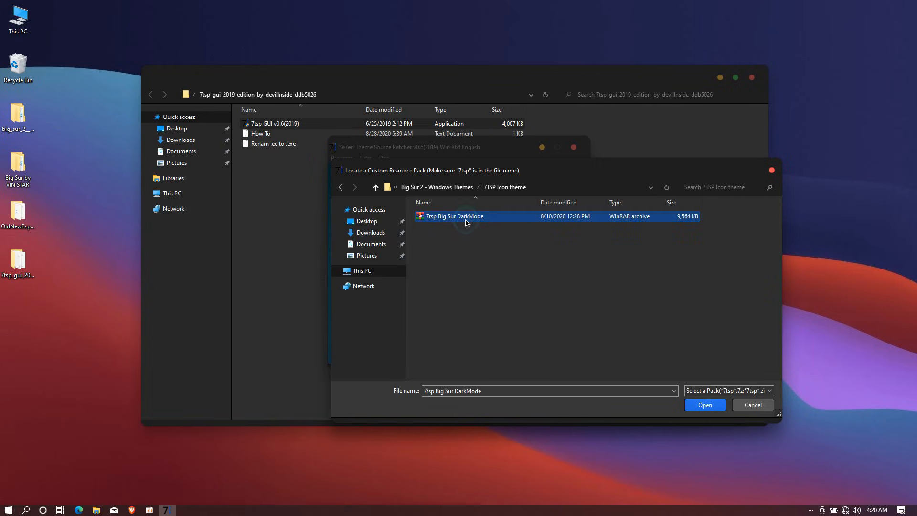
left_click(711, 406)
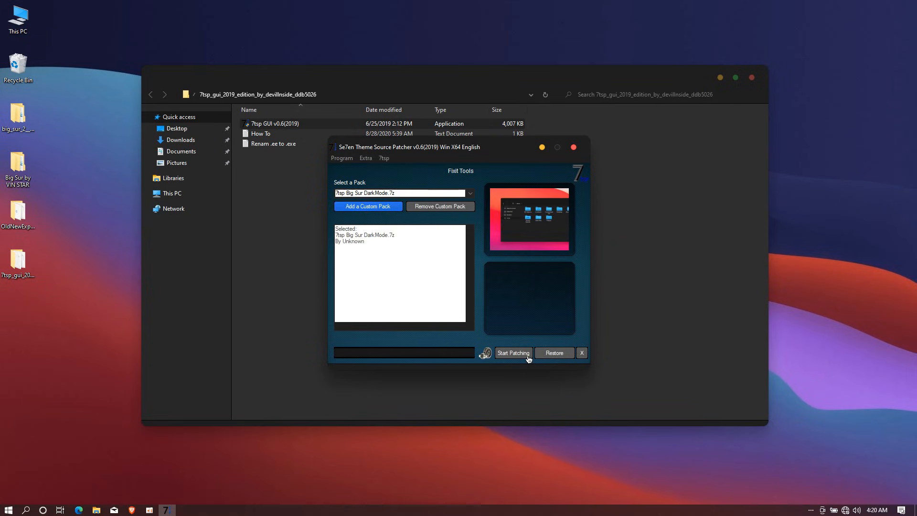
Step: Patch the system with the 7tsp Big Sur DarkMode pack, reboot Windows, and dismiss the completion message
left_click(528, 358)
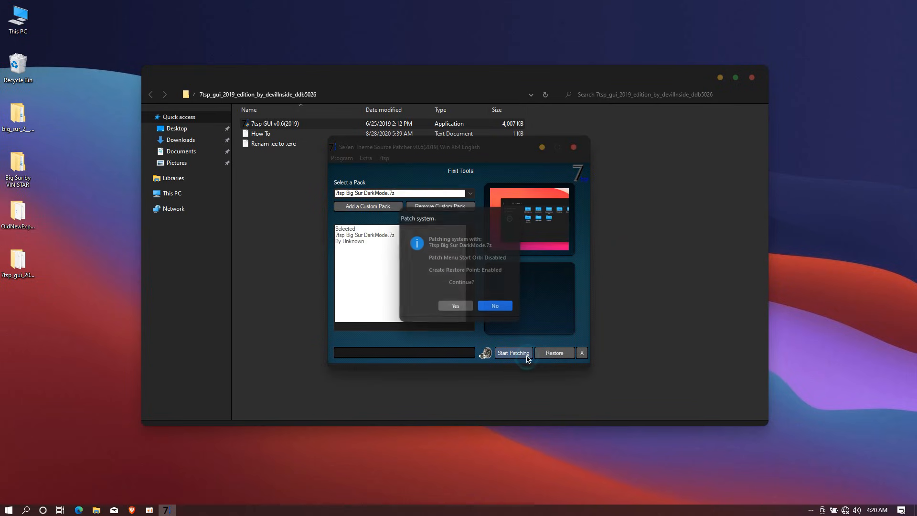
left_click(457, 306)
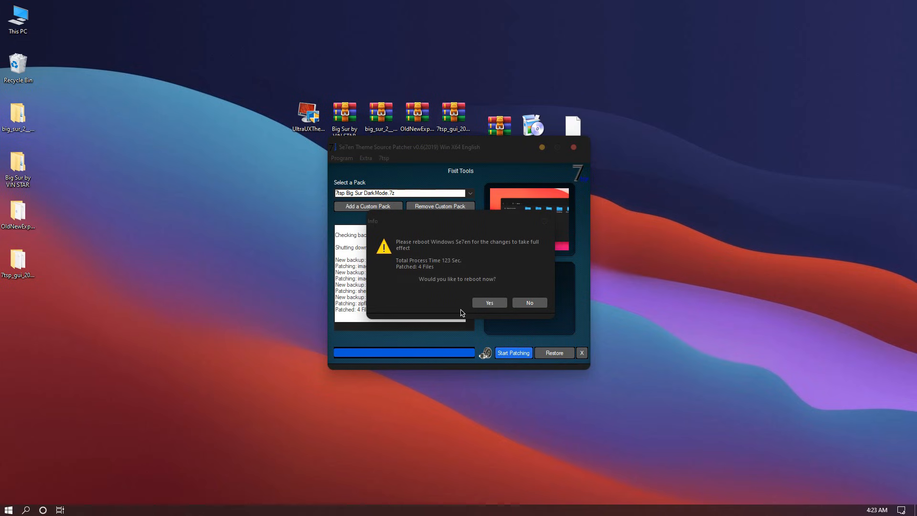
left_click(490, 303)
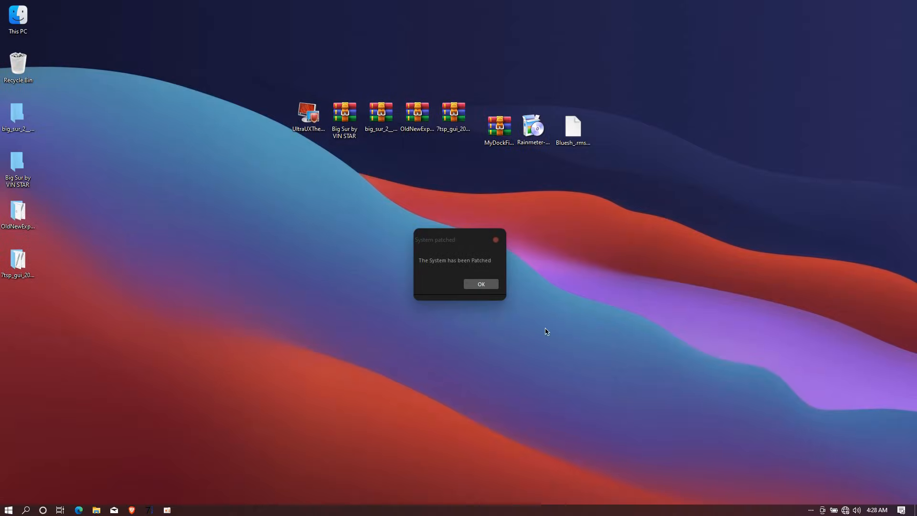
left_click(480, 284)
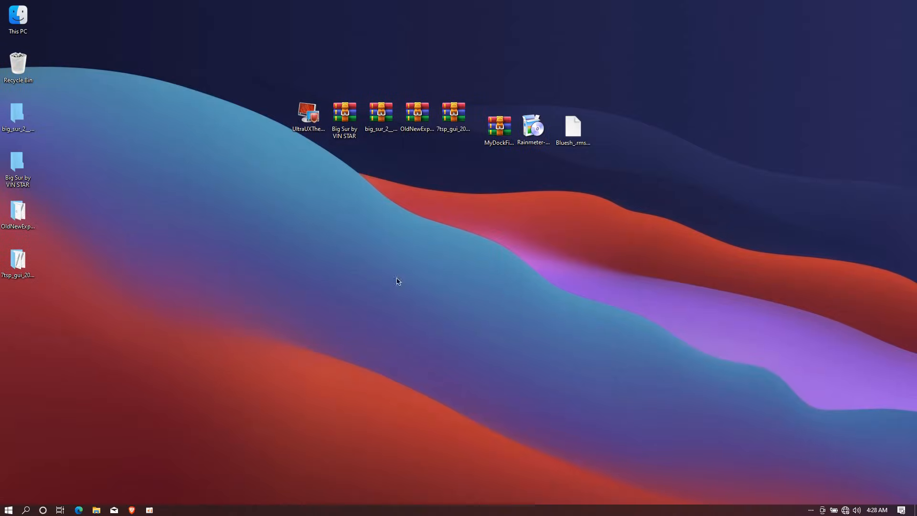
Step: Open This PC to examine the icons in Quick access, Libraries and the drive list, and close the window
double_click(11, 23)
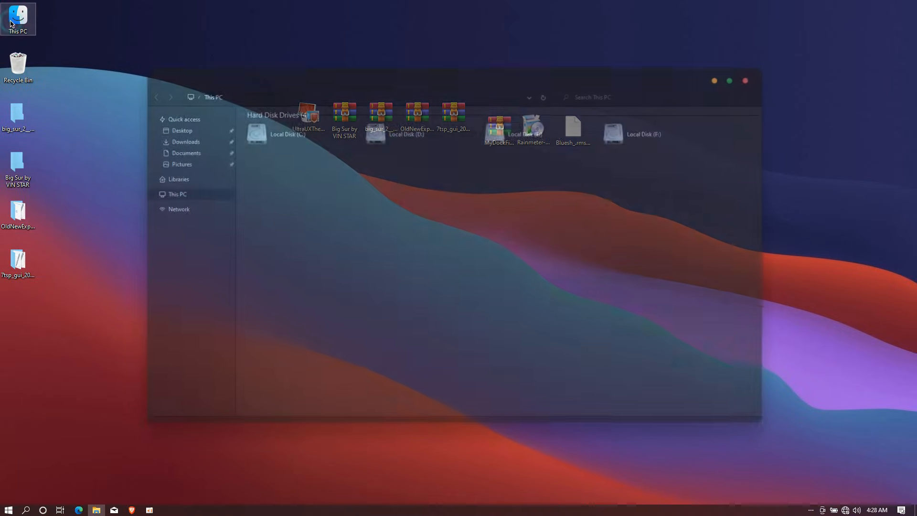
left_click_drag(215, 83, 379, 90)
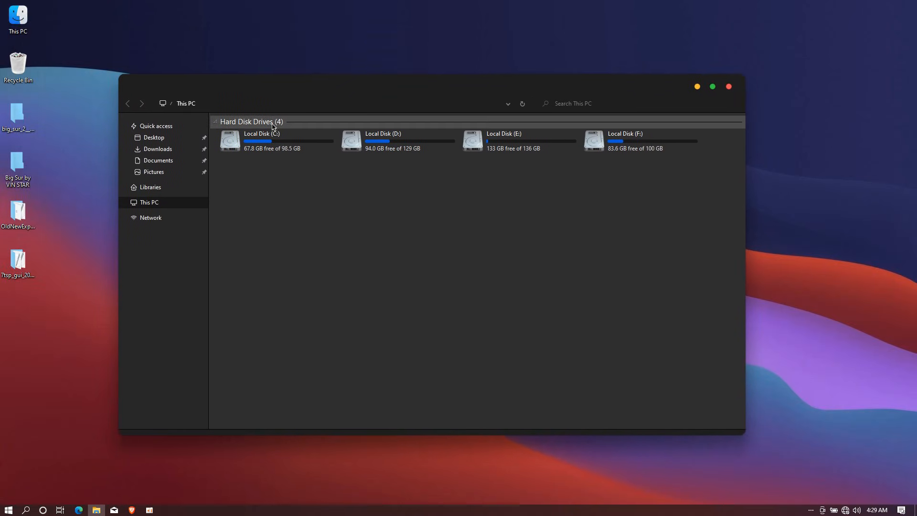
left_click(167, 126)
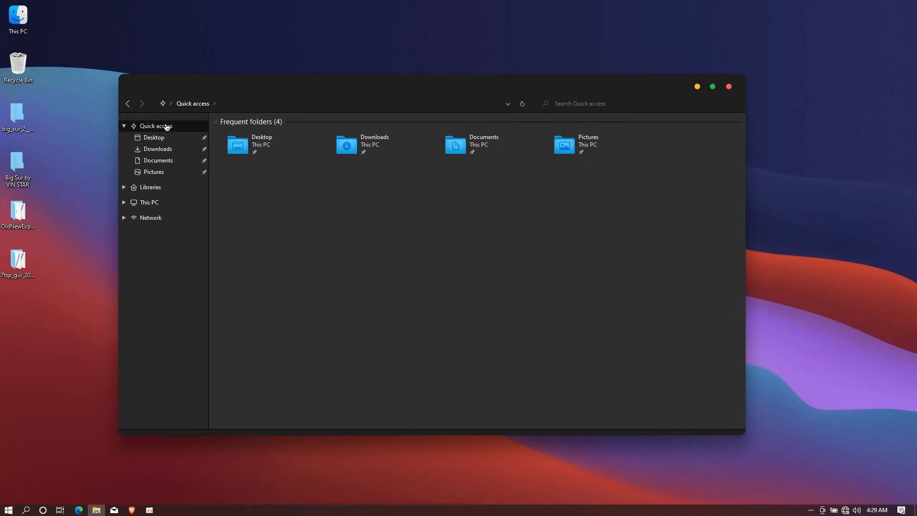
left_click(168, 187)
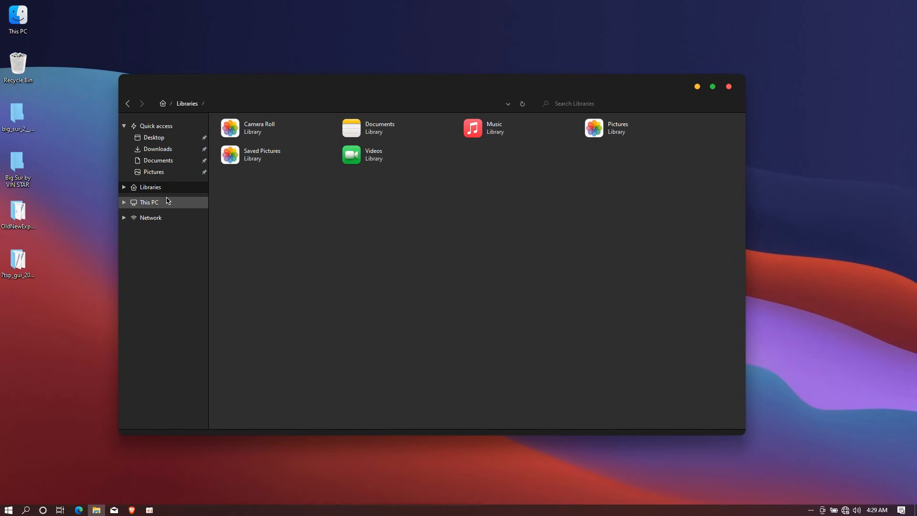
left_click(167, 200)
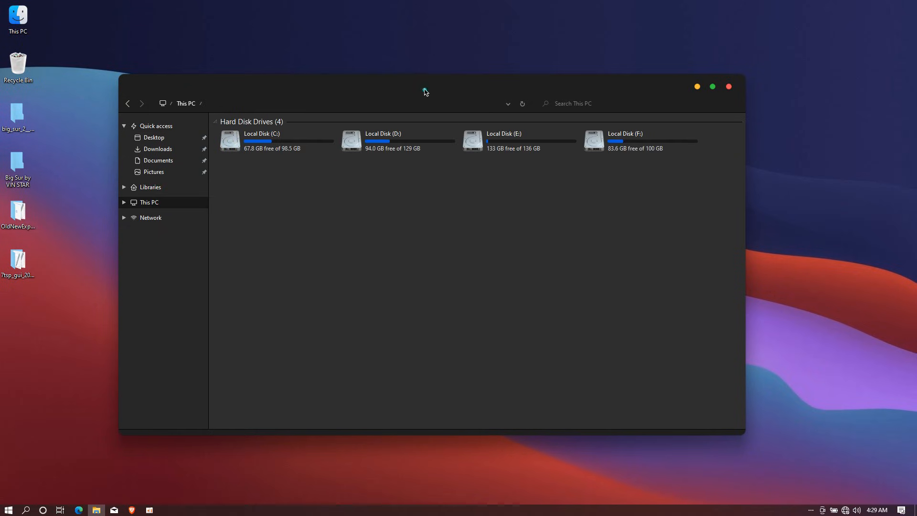
left_click_drag(425, 92, 444, 90)
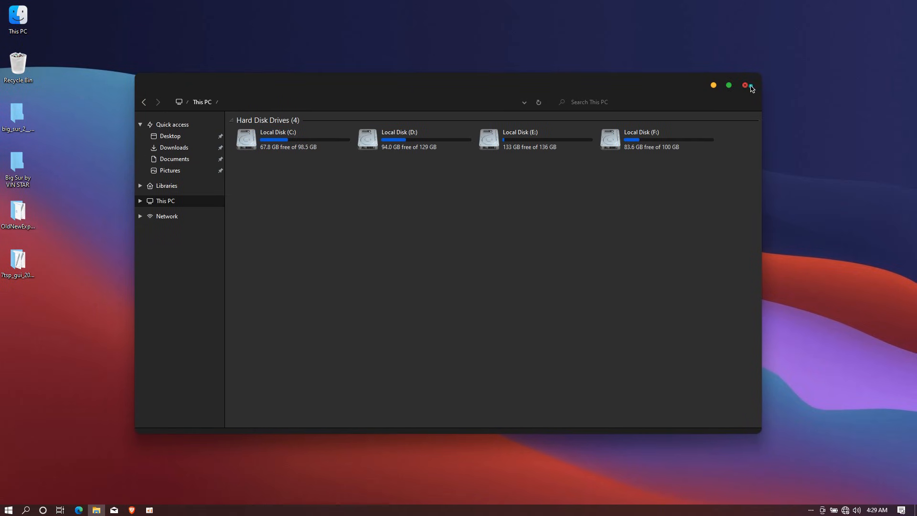
left_click(748, 86)
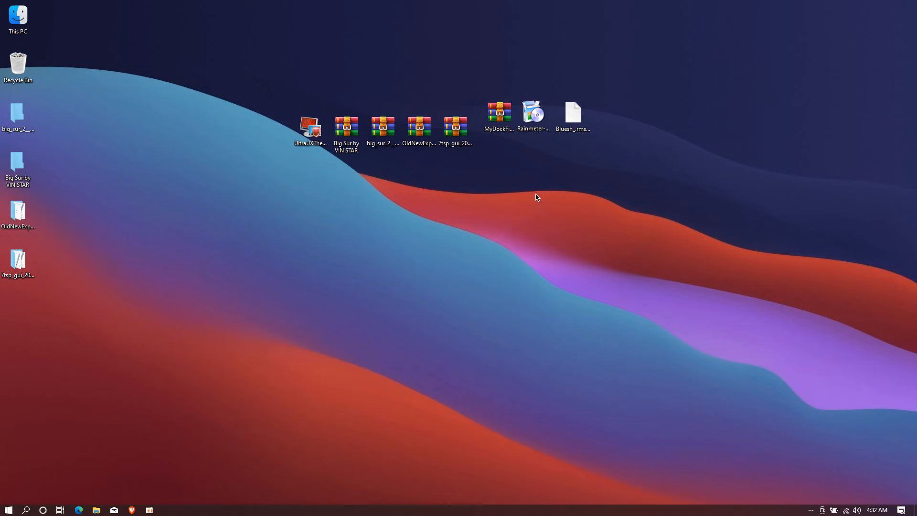
Step: Switch to the Brave browser and download MyDockFinder.zip from the assets of the MyDockFinder 5.11 release on GitHub
left_click(502, 138)
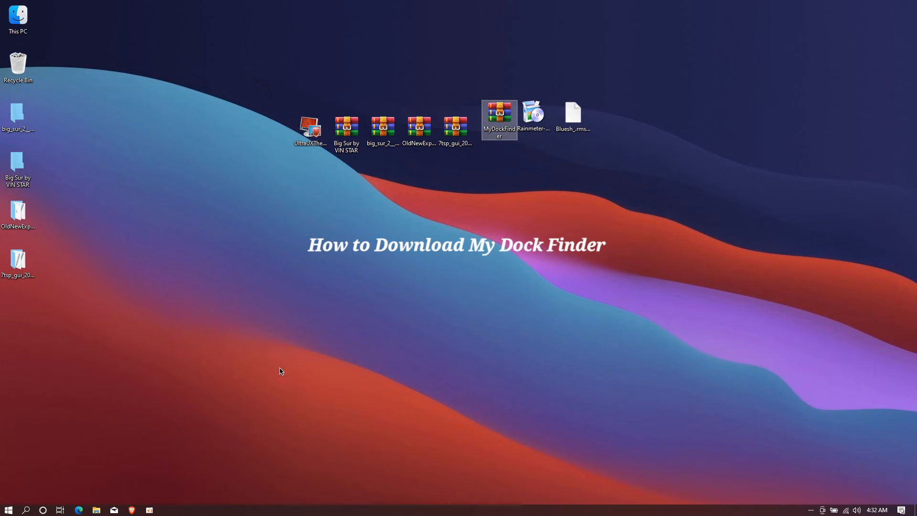
left_click(132, 510)
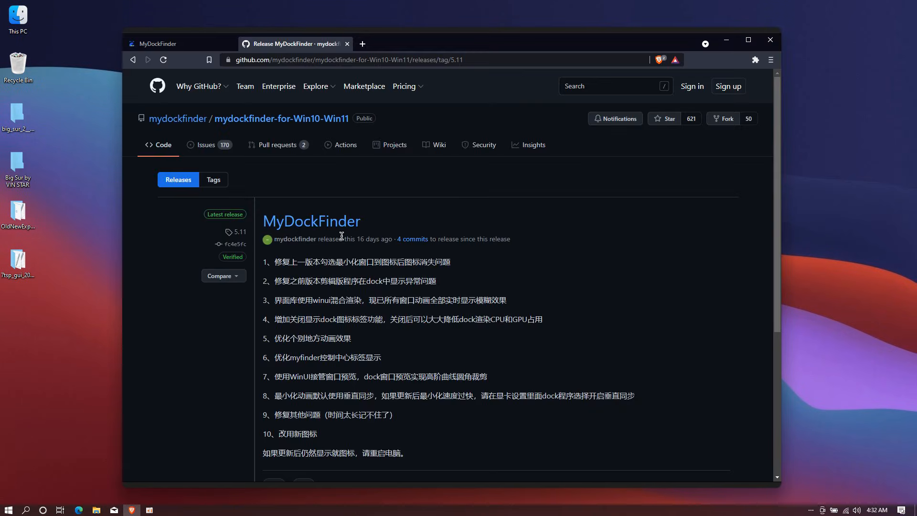
left_click_drag(368, 227, 262, 224)
scroll(463, 256, "down", 5)
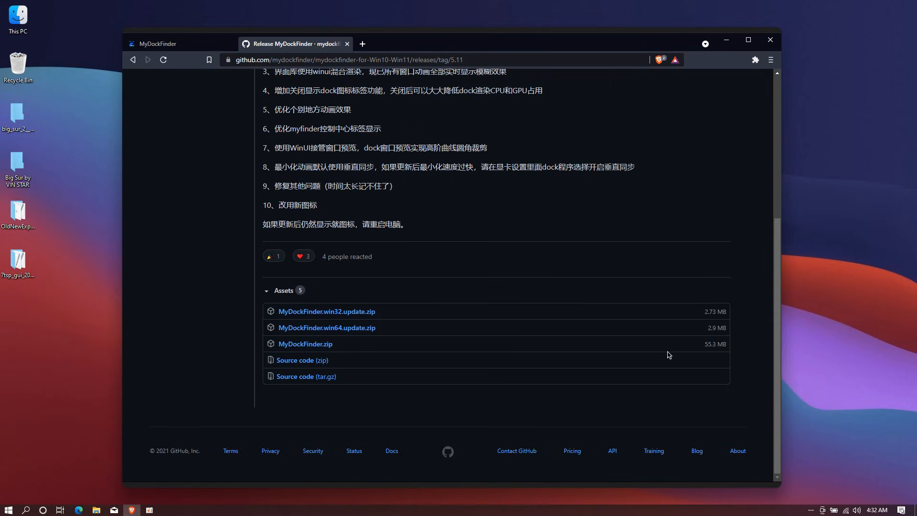
left_click_drag(694, 348, 724, 352)
left_click(319, 344)
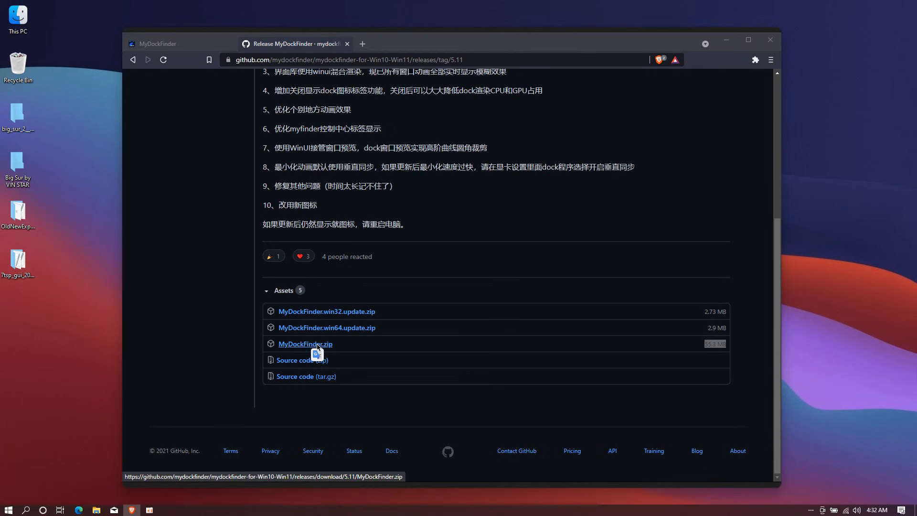
left_click(513, 277)
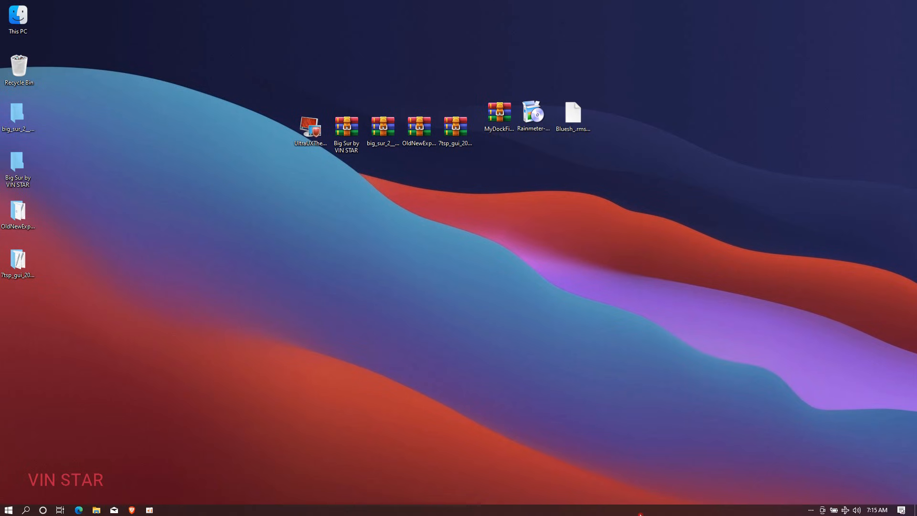
Step: Unlock the taskbar and move it to the top edge of the desktop
right_click(640, 511)
left_click(655, 488)
left_click_drag(663, 509, 631, 107)
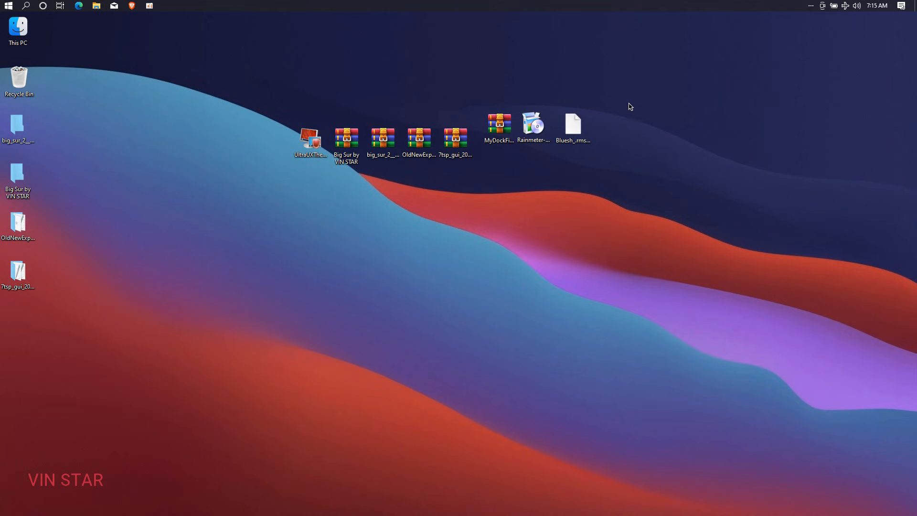
Step: Extract the MyDockFinder archive into a MyDockFinder folder on the desktop
right_click(505, 127)
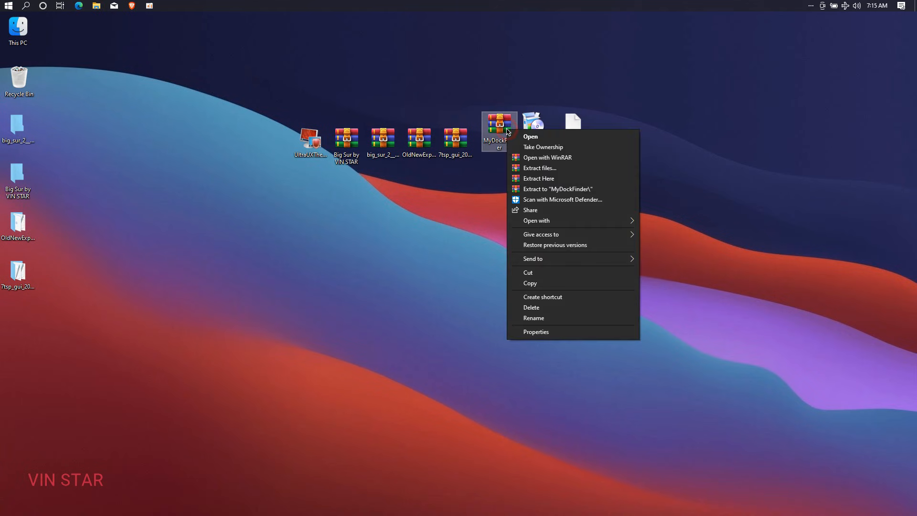
left_click(526, 169)
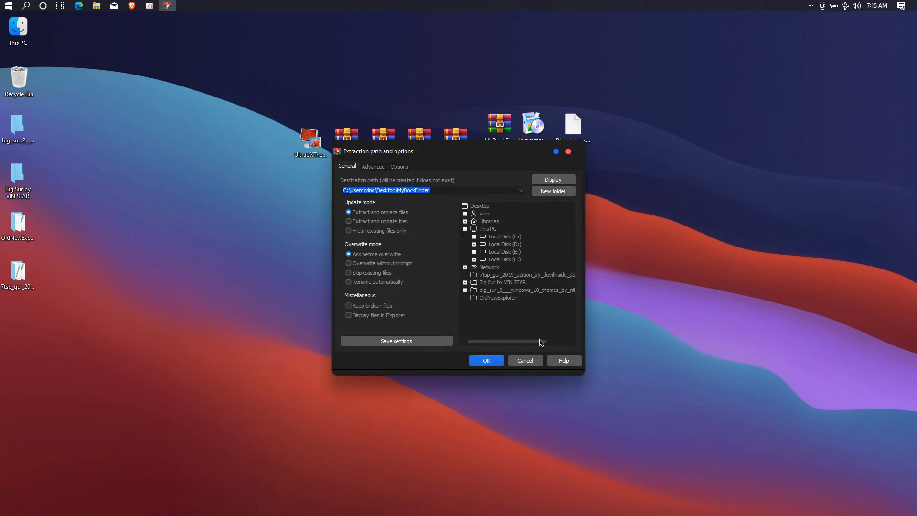
left_click(497, 363)
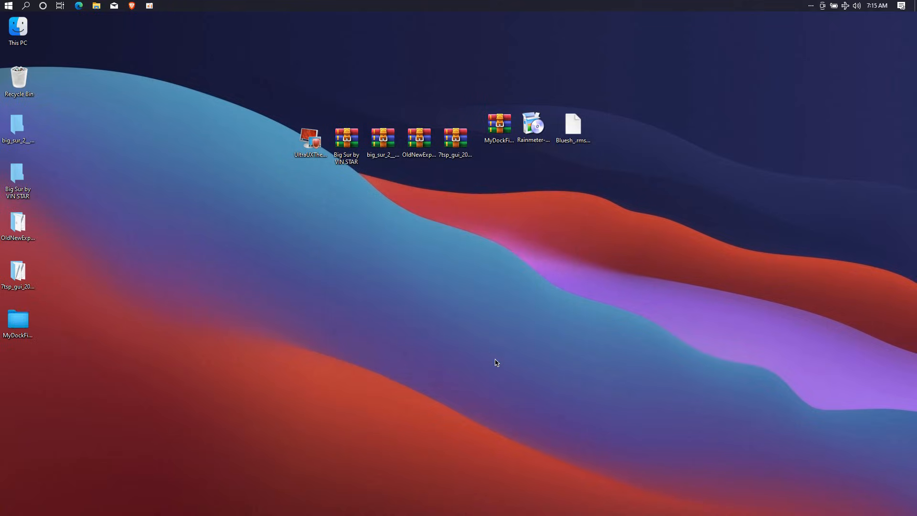
Step: Move the MyDock folder from the extracted MyDockFinder folder to the root of Local Disk (C:)
double_click(16, 320)
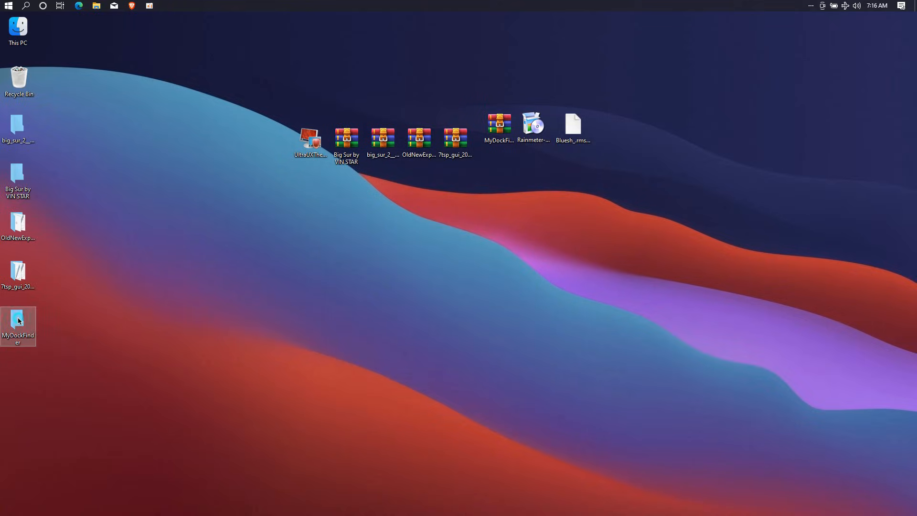
left_click(260, 142)
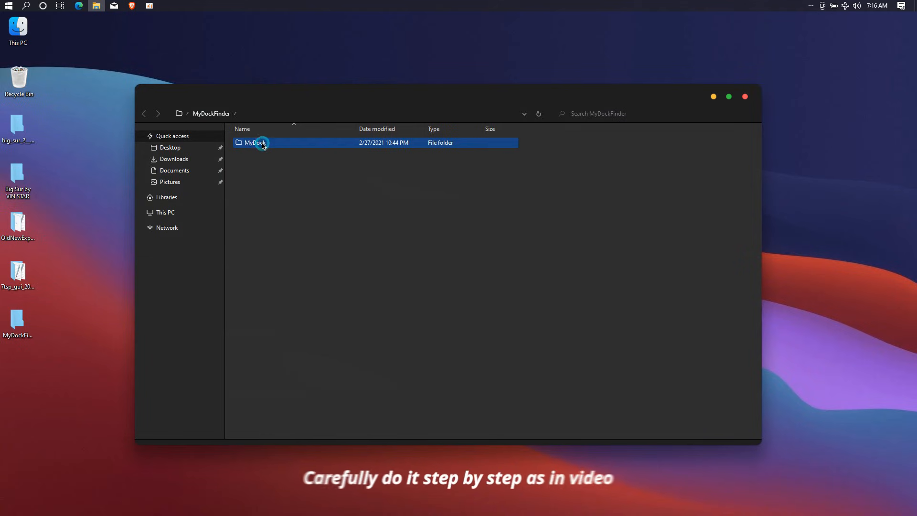
right_click(283, 144)
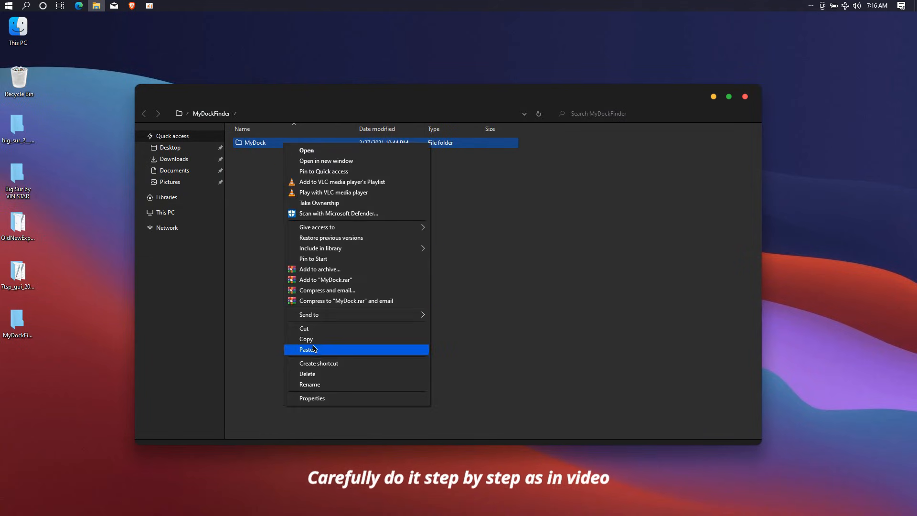
left_click(319, 328)
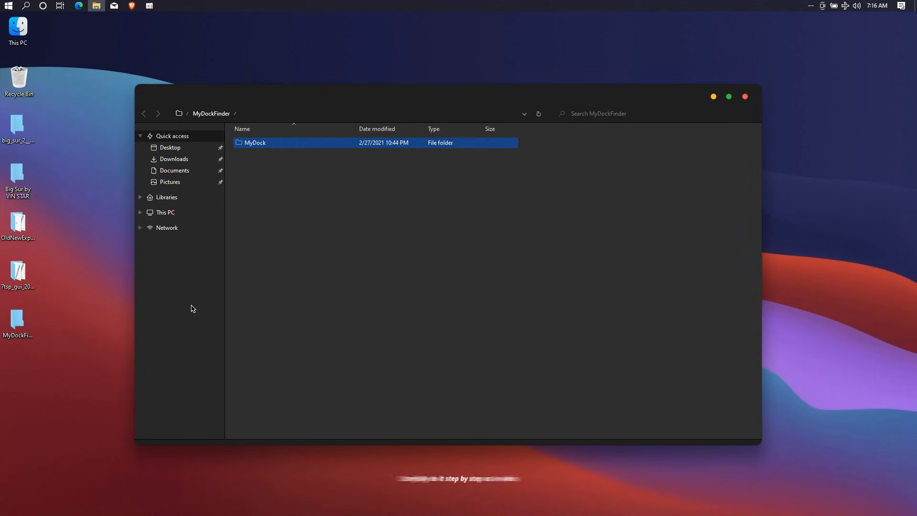
left_click(190, 212)
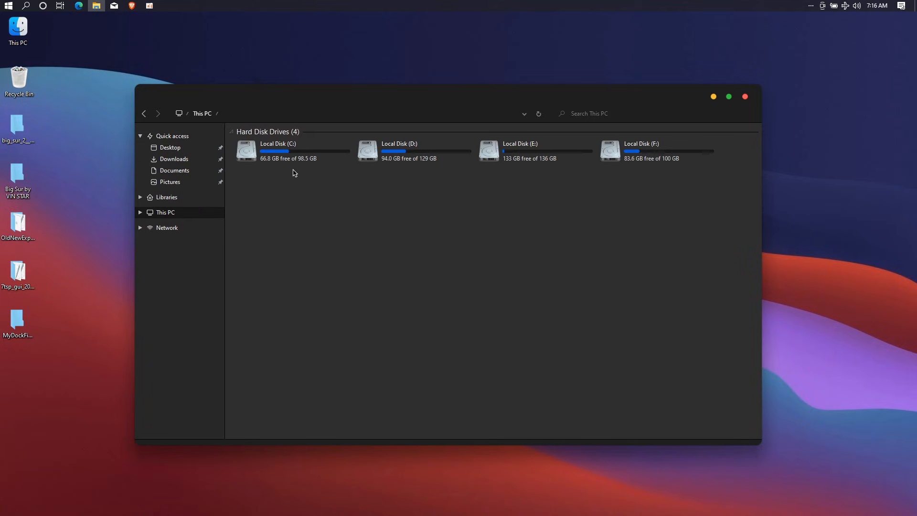
double_click(295, 156)
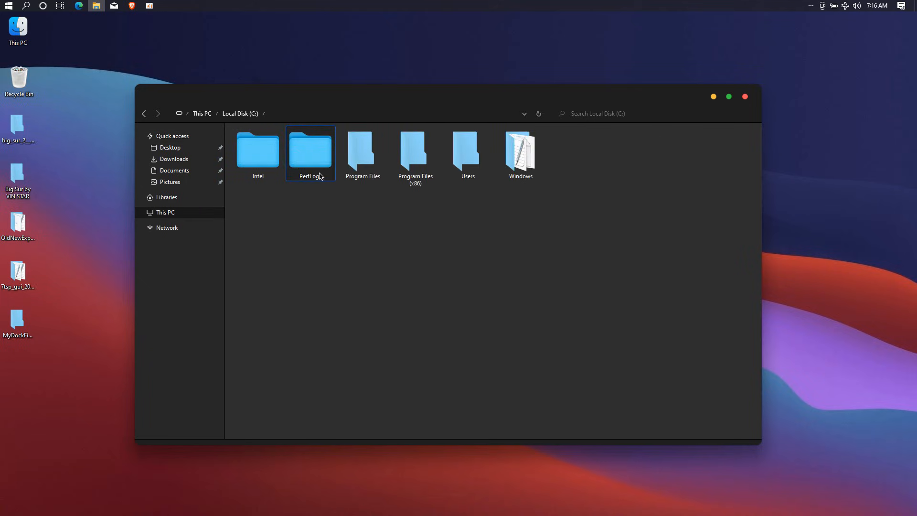
right_click(327, 210)
left_click(364, 278)
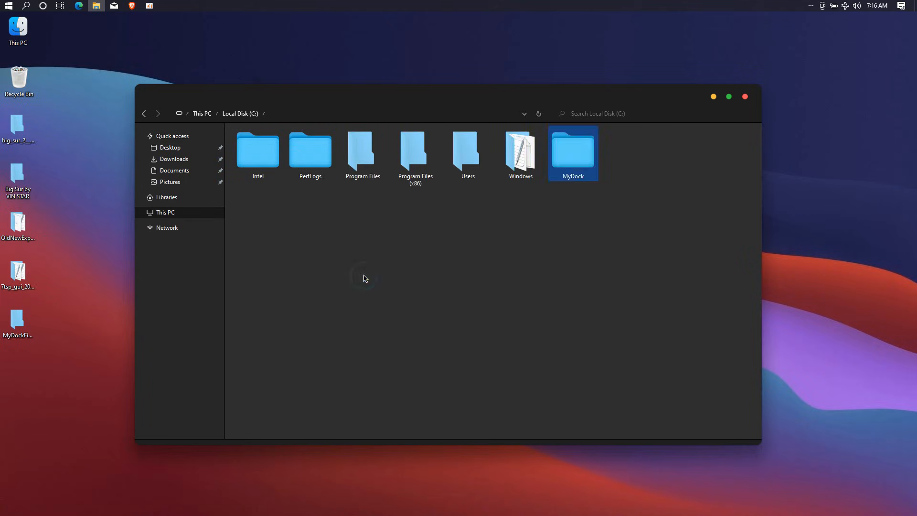
Step: Move backup, launchpad, png and config from the Paste to dock folder inside Big Sur by VIN STAR into C:\MyDock
double_click(574, 150)
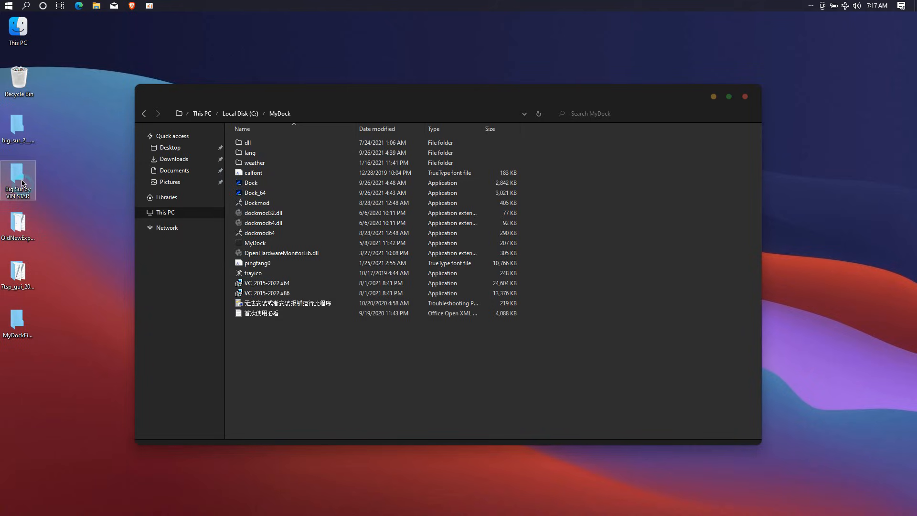
double_click(23, 173)
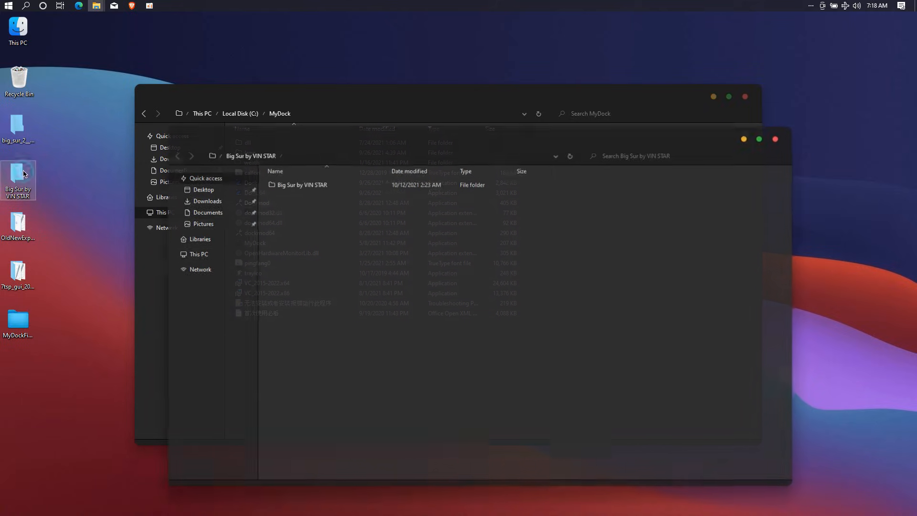
left_click(282, 184)
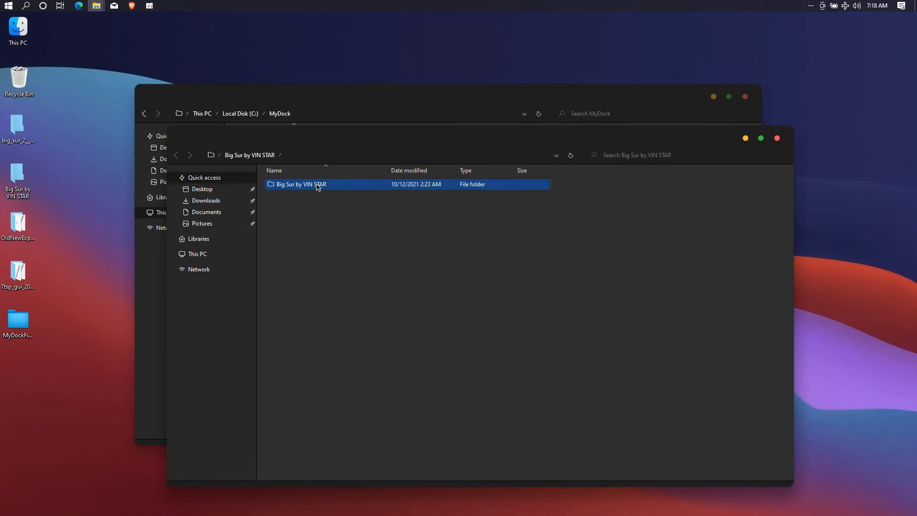
double_click(302, 185)
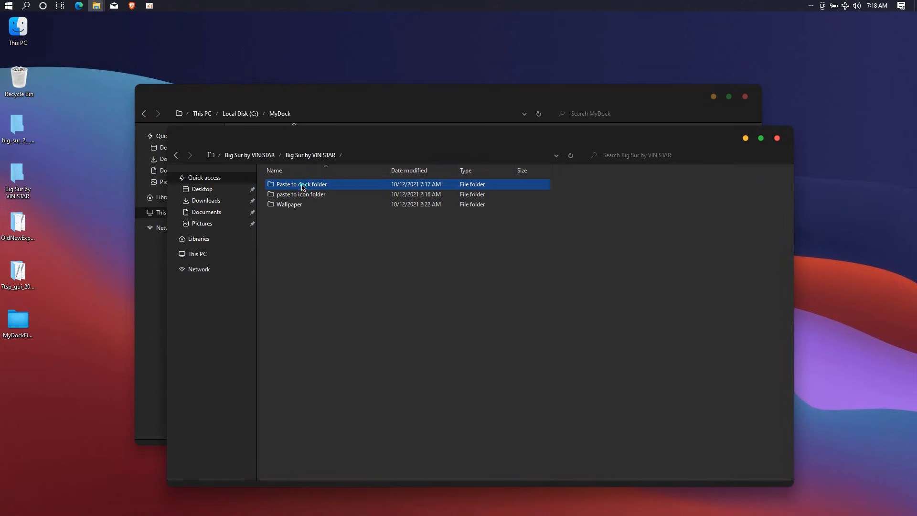
double_click(332, 185)
left_click_drag(305, 234, 328, 184)
right_click(329, 183)
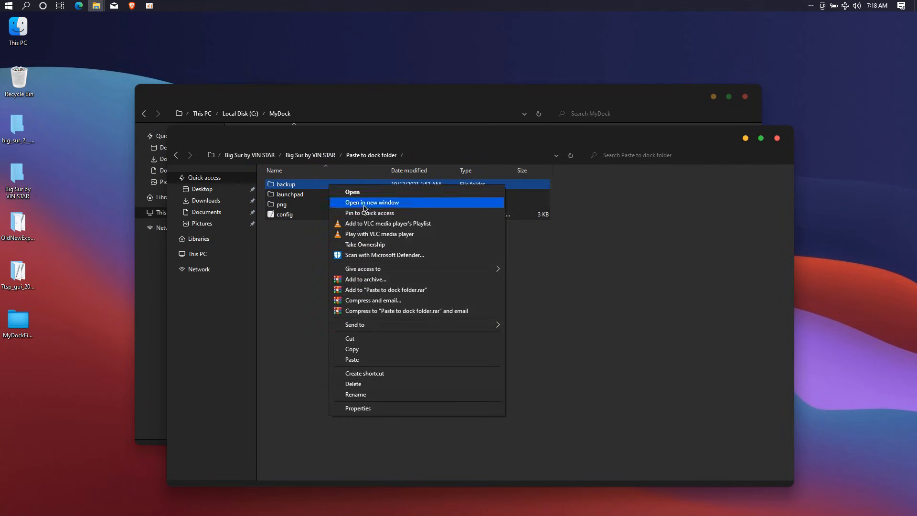
left_click(368, 338)
left_click(777, 138)
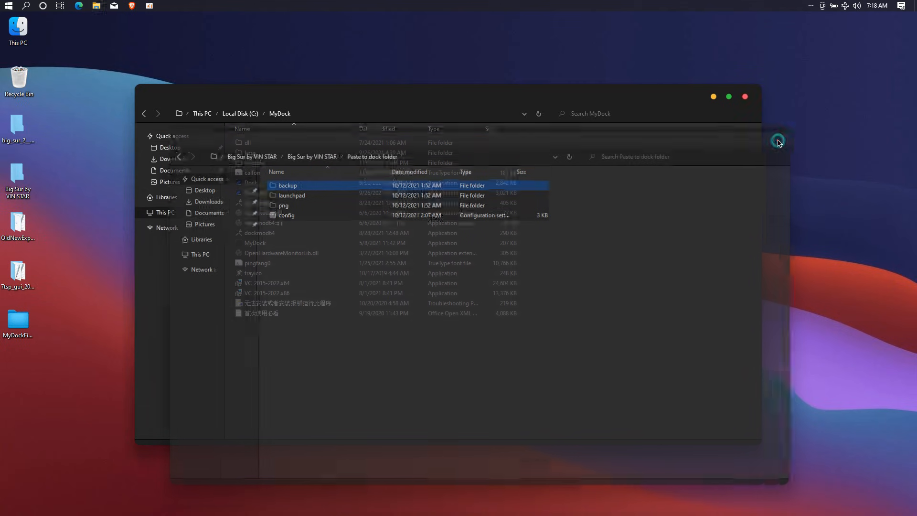
right_click(661, 200)
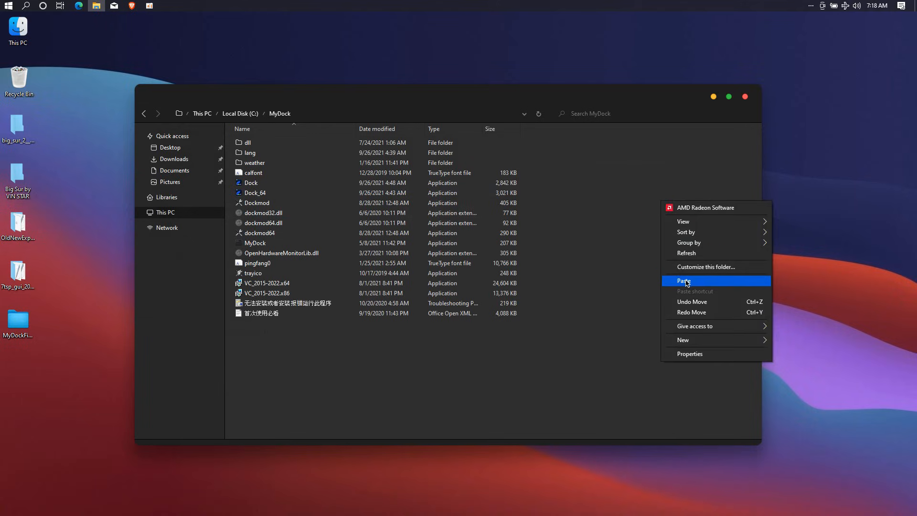
left_click(686, 281)
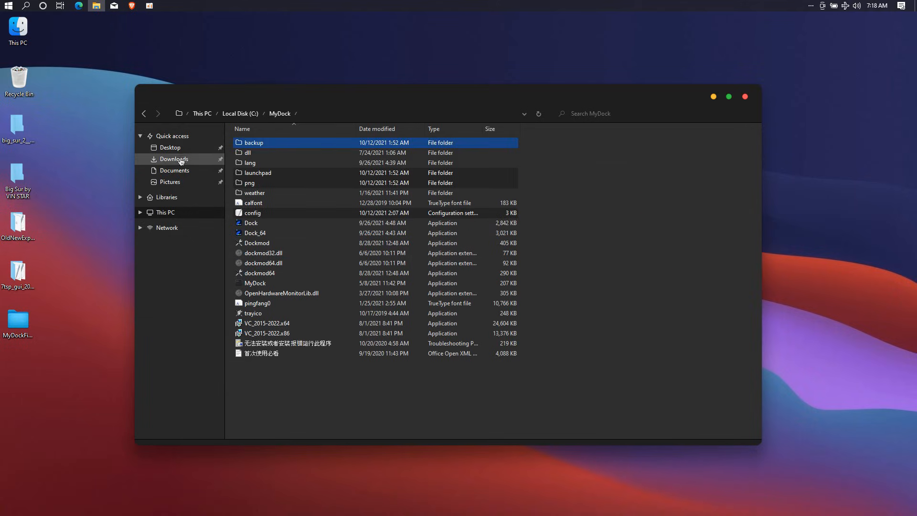
Step: Move the Big Sur dock Icons folder from Big Sur 2 - Windows Themes to the root of Local Disk (C:)
left_click(145, 114)
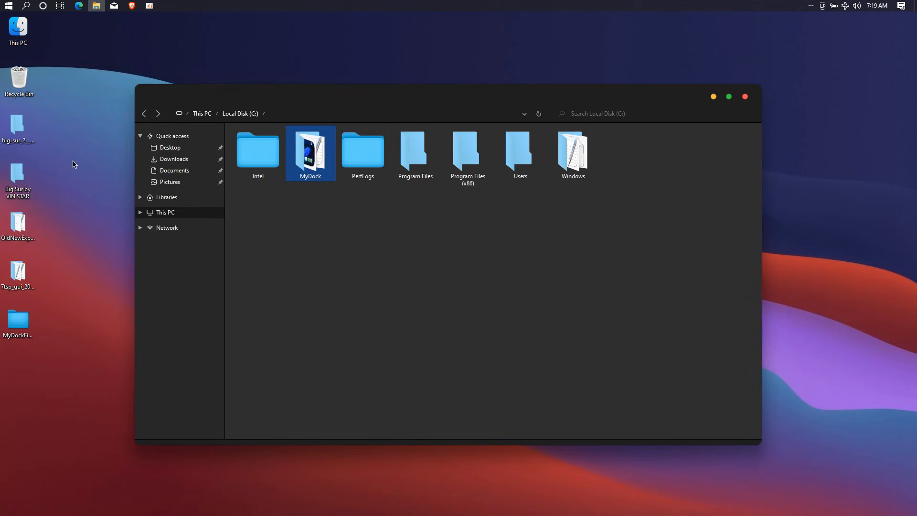
left_click(21, 137)
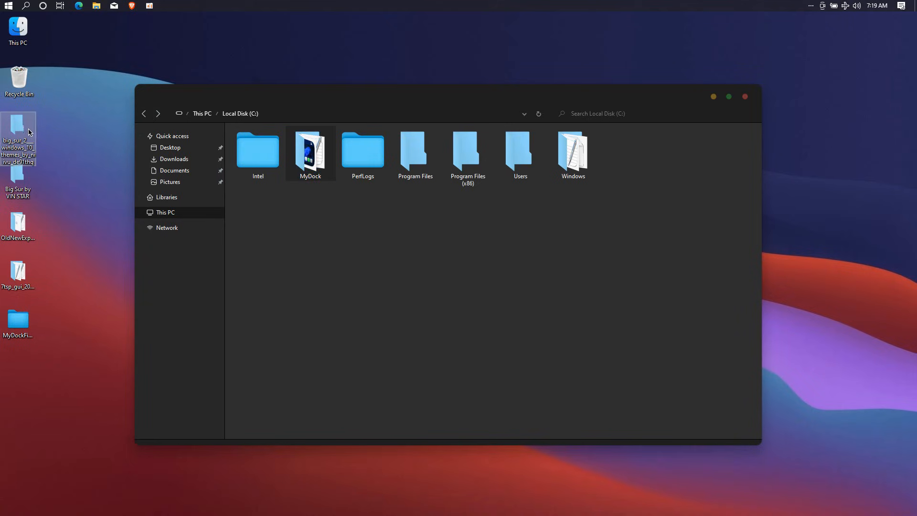
double_click(28, 131)
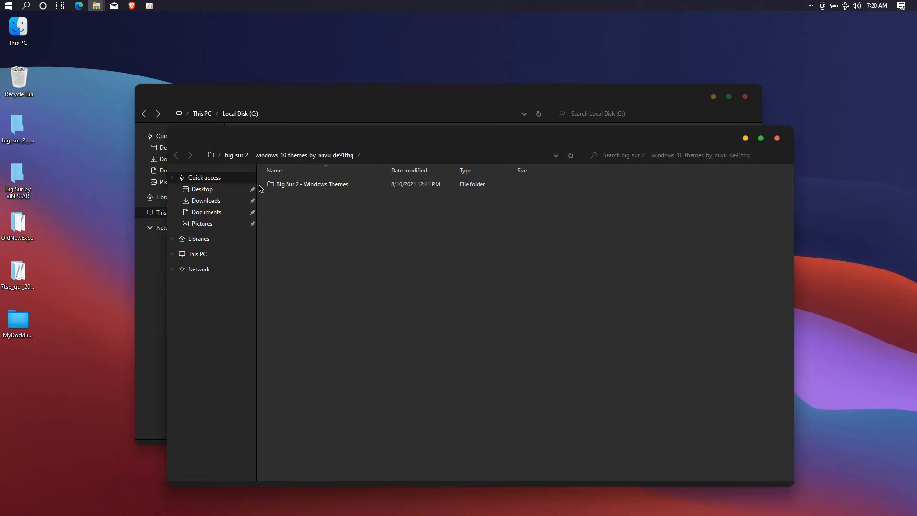
left_click(275, 188)
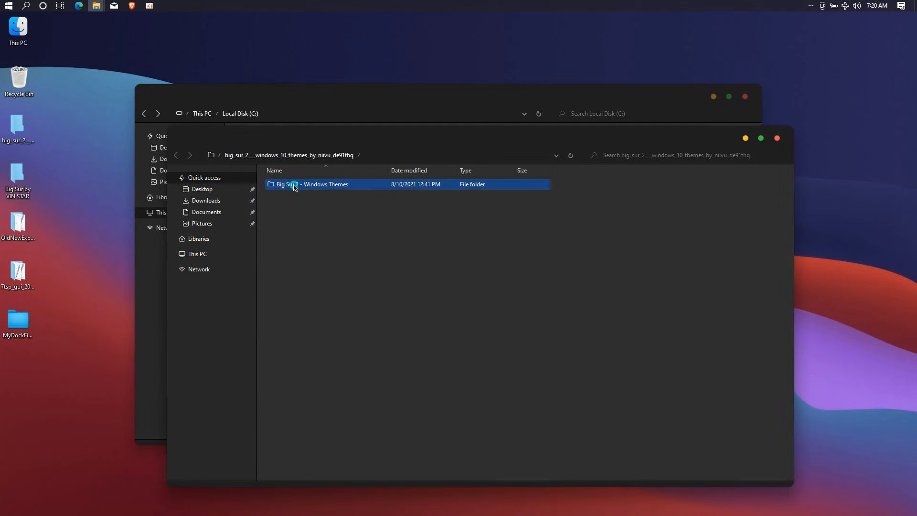
double_click(295, 186)
left_click(293, 197)
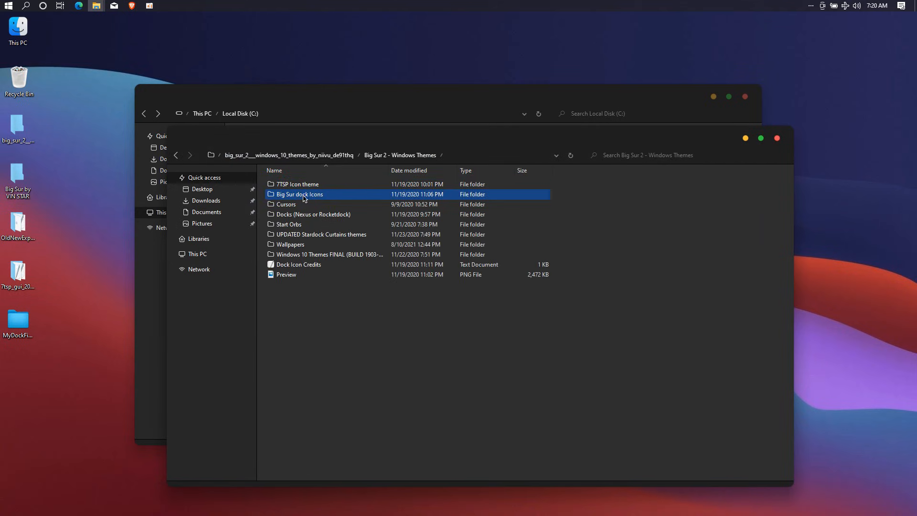
right_click(310, 198)
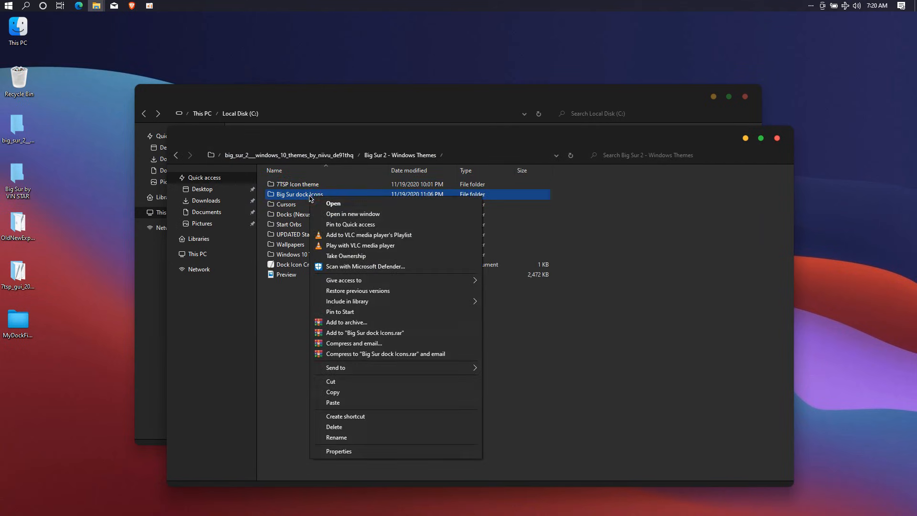
left_click(363, 380)
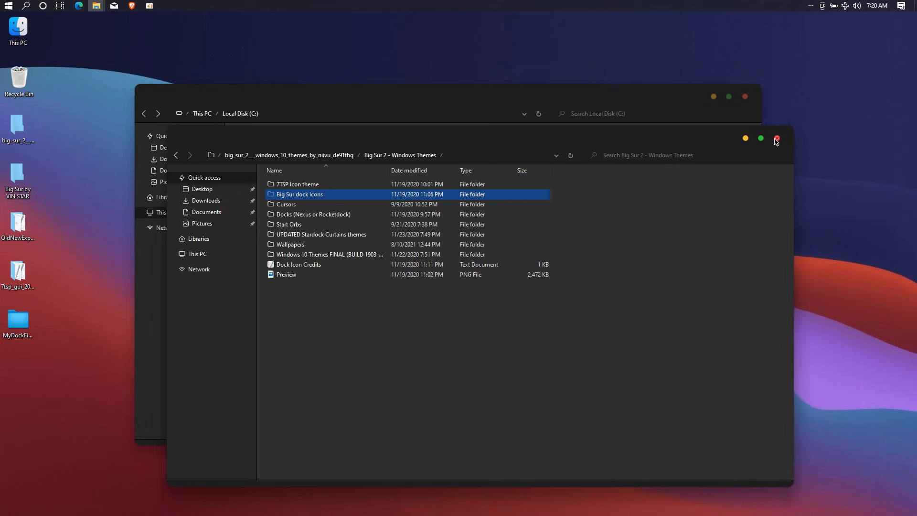
left_click(776, 139)
right_click(569, 238)
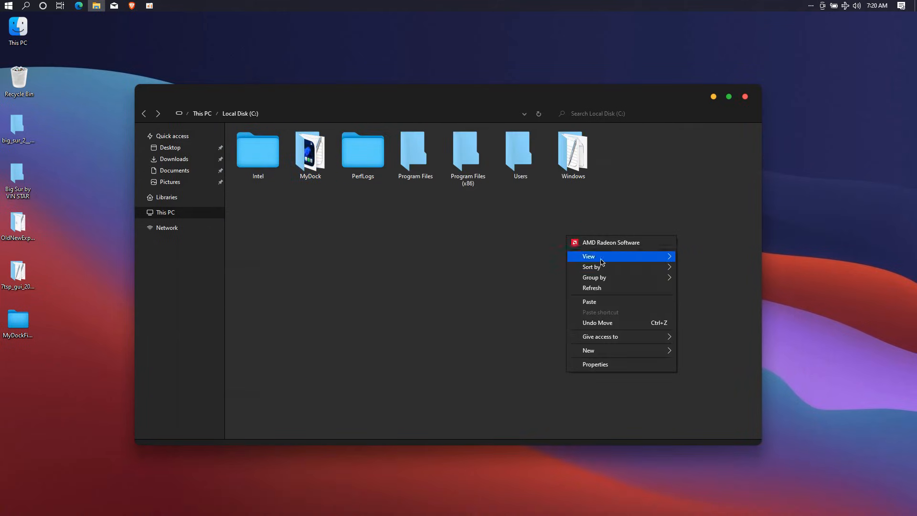
left_click(590, 302)
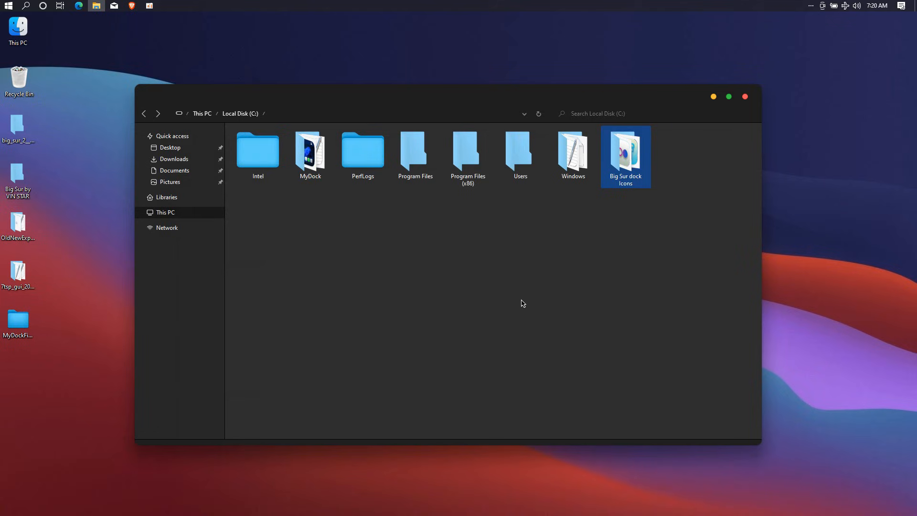
Step: Move the System app - Shortcut folder from the paste to icon folder inside Big Sur by VIN STAR into C:\Big Sur dock Icons
double_click(22, 181)
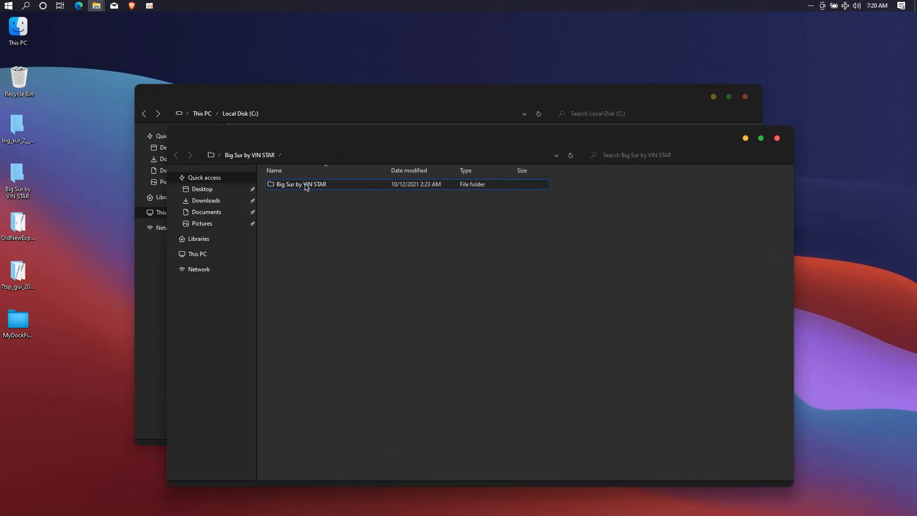
left_click(306, 187)
double_click(301, 186)
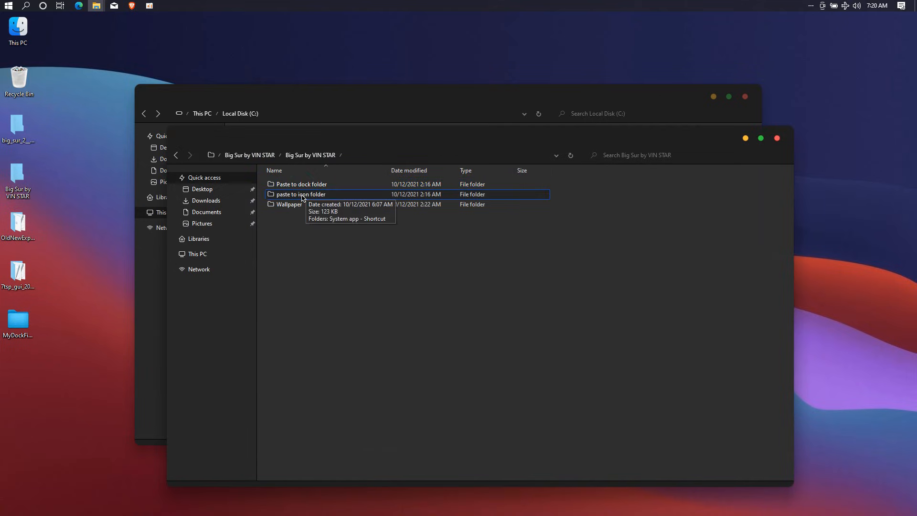
double_click(286, 195)
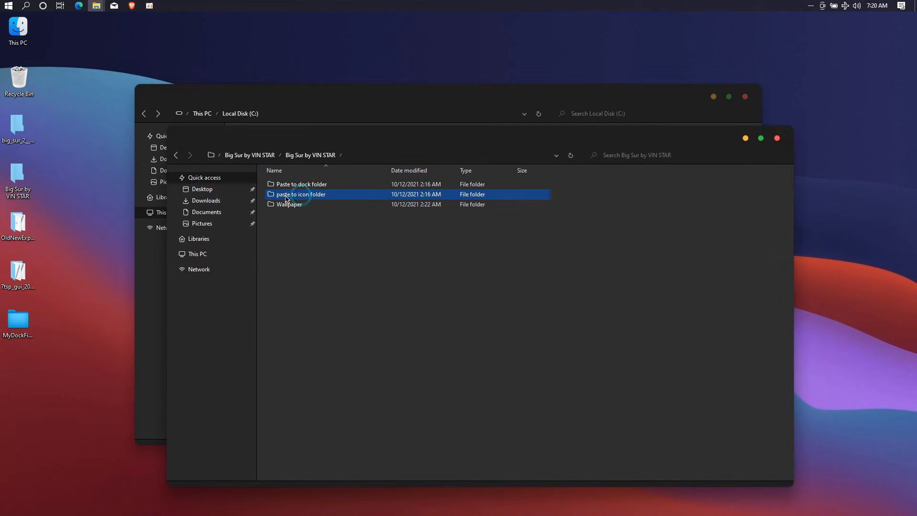
double_click(332, 199)
right_click(281, 187)
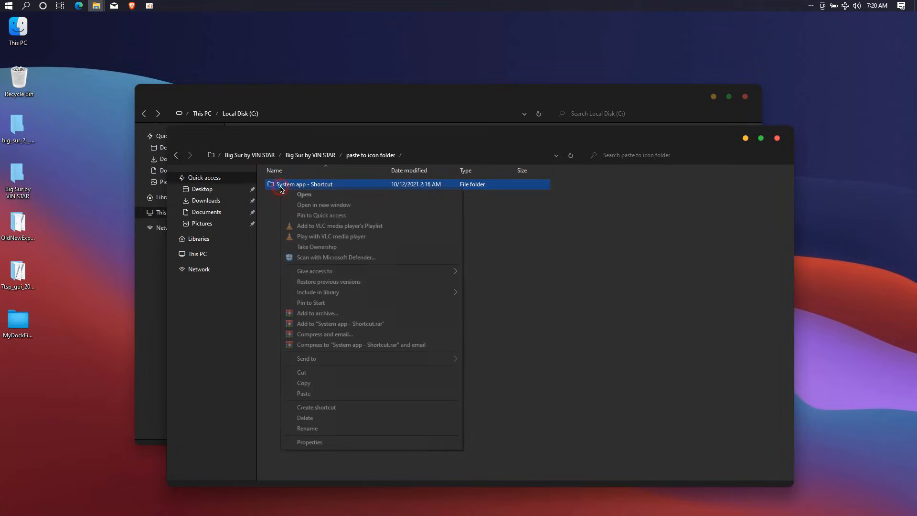
left_click(321, 373)
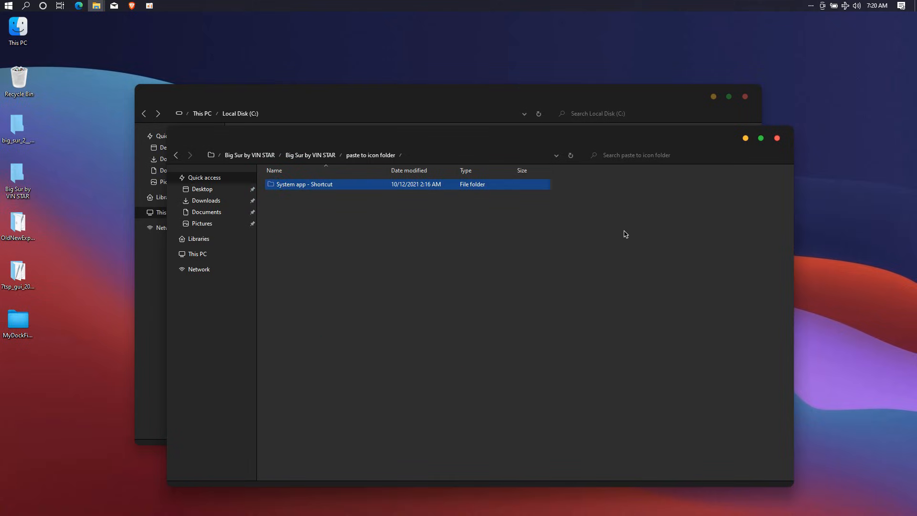
left_click(776, 139)
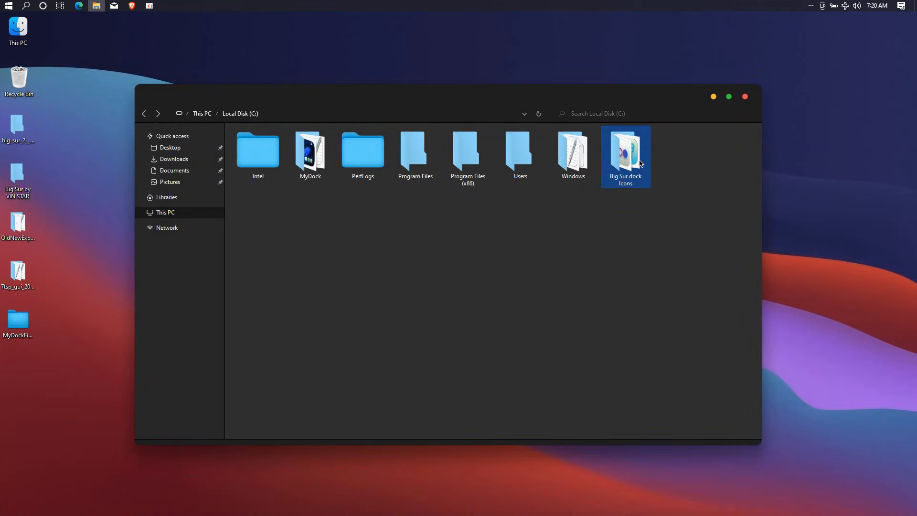
double_click(626, 154)
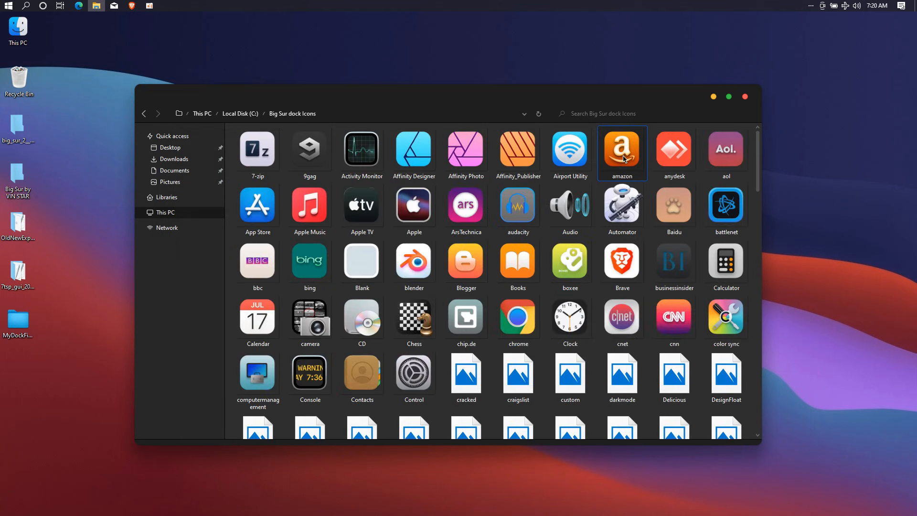
right_click(756, 184)
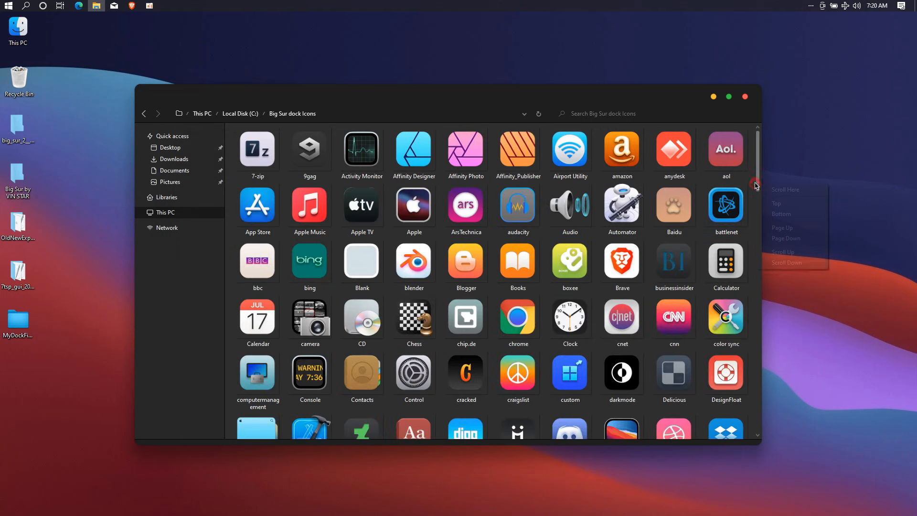
right_click(753, 180)
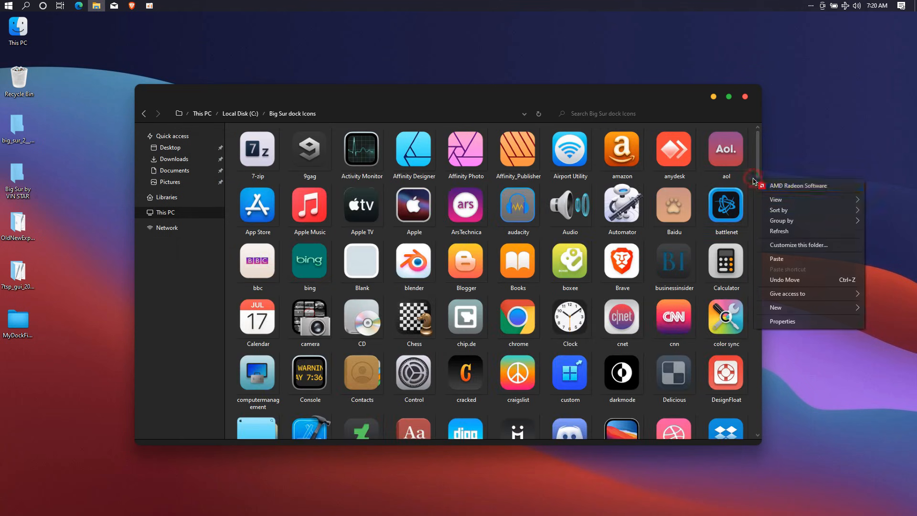
left_click(774, 262)
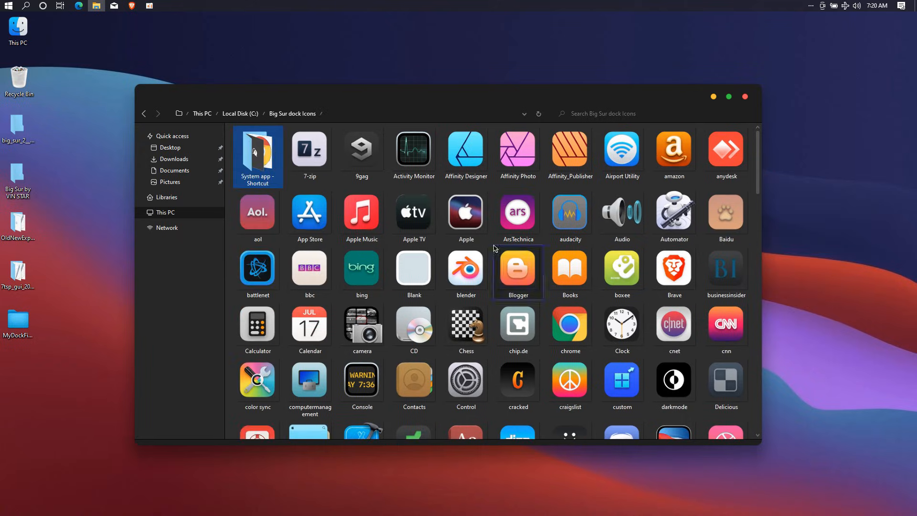
left_click(746, 97)
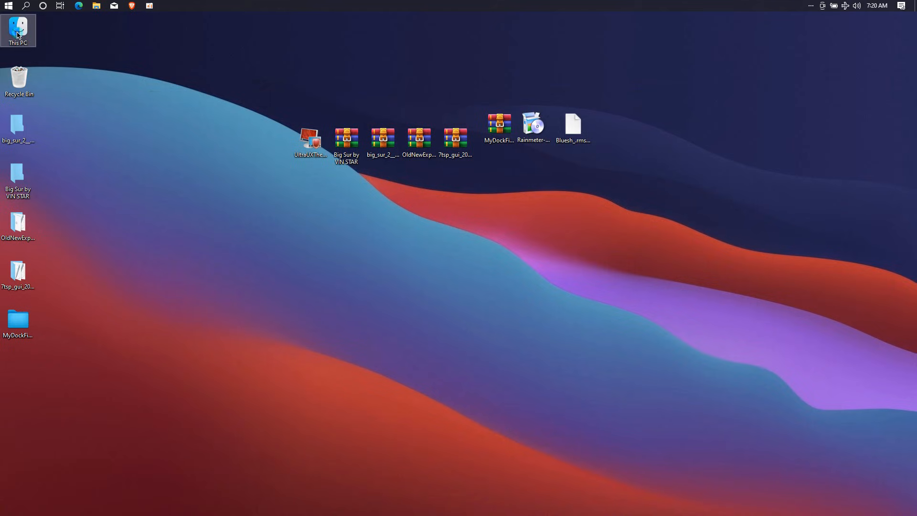
Step: Install the VC_2015-2022.x64 and VC_2015-2022.x86 redistributables from C:\MyDock, accepting the license terms
double_click(17, 35)
double_click(294, 154)
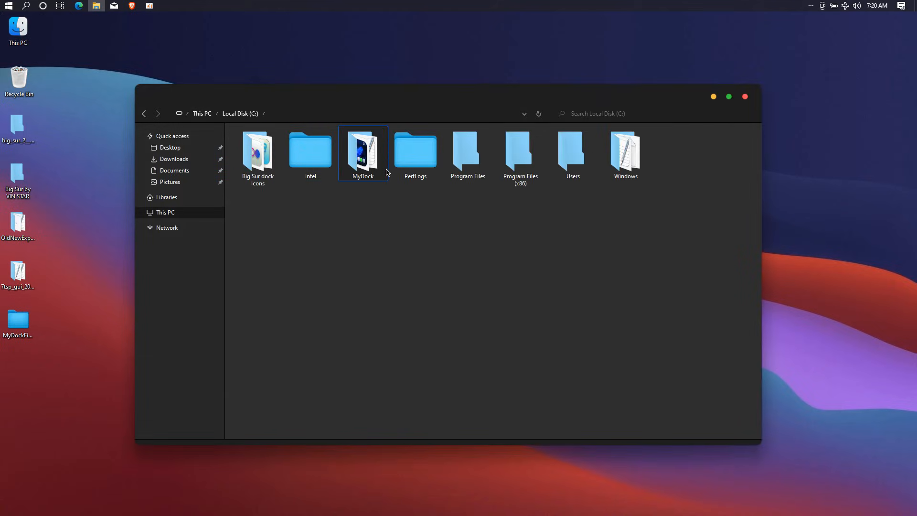
left_click(372, 165)
double_click(372, 156)
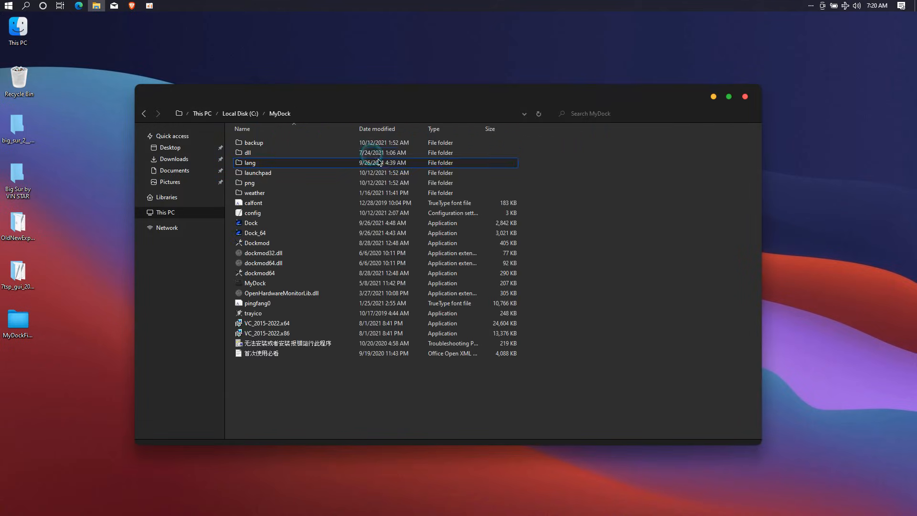
left_click(266, 327)
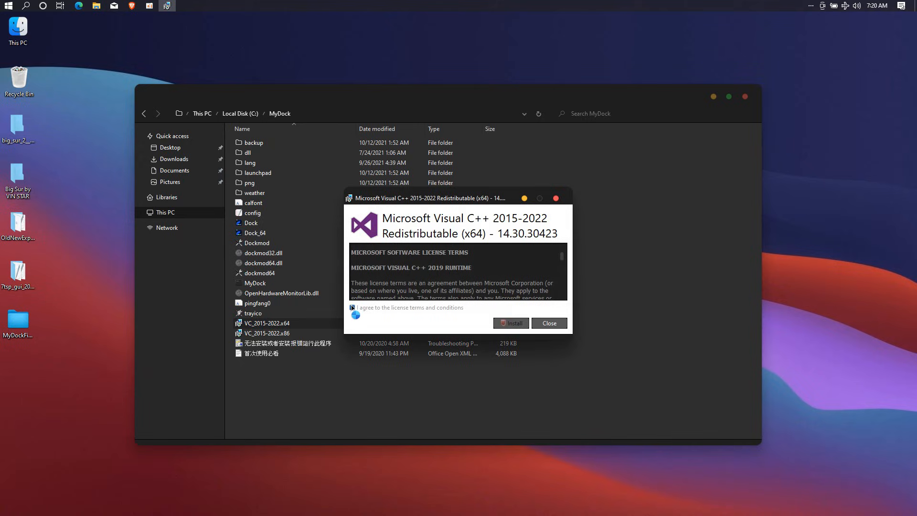
left_click(518, 323)
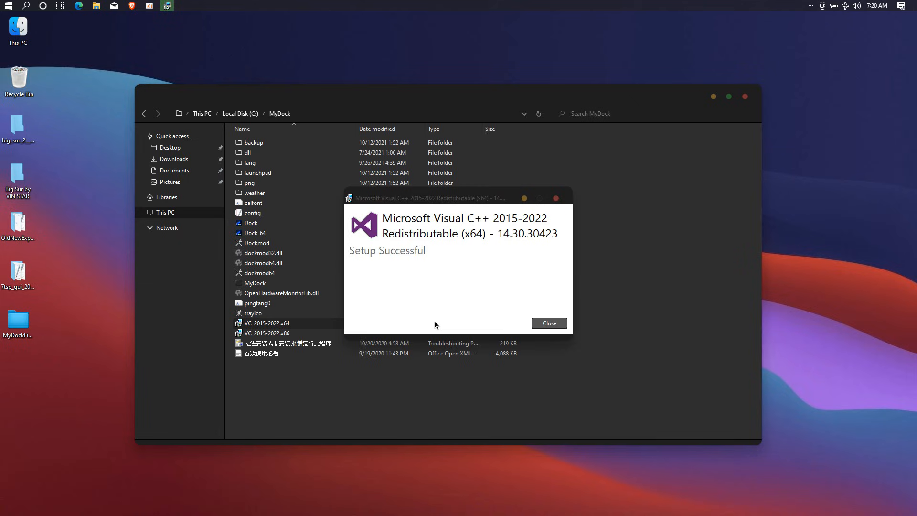
left_click(549, 323)
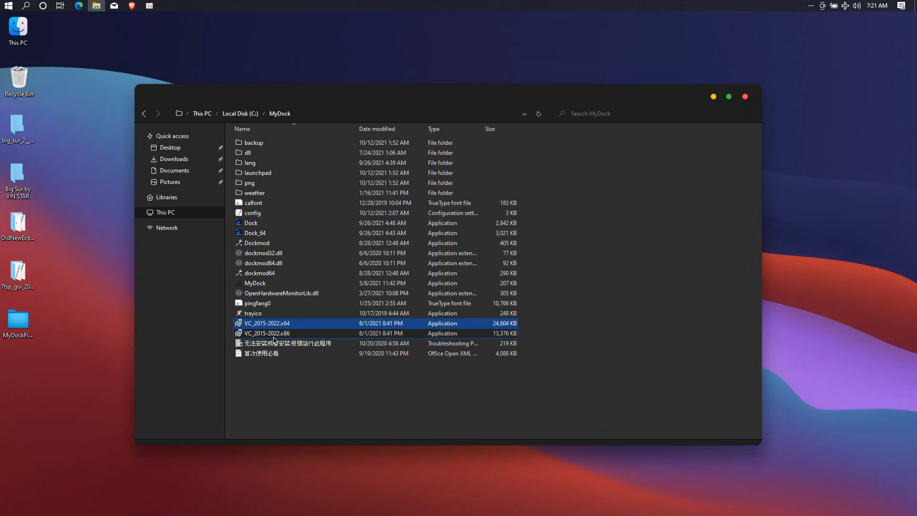
left_click(270, 335)
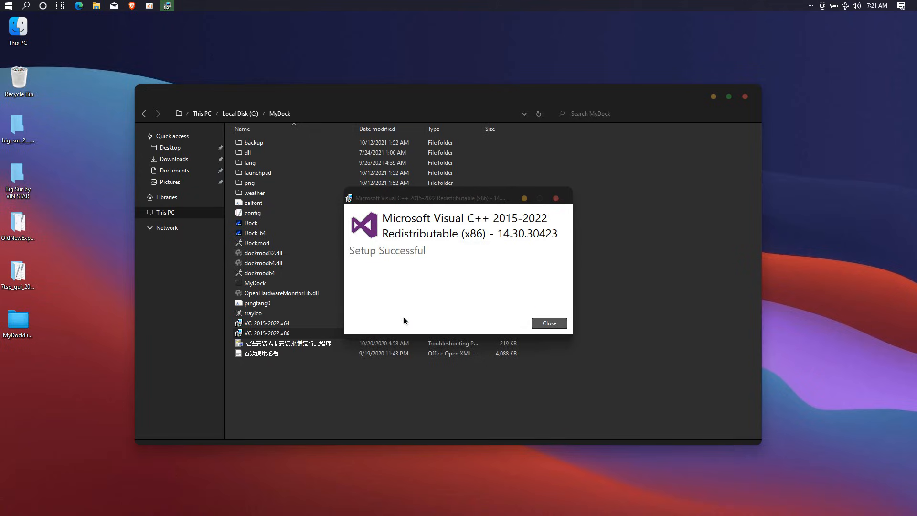
left_click(547, 323)
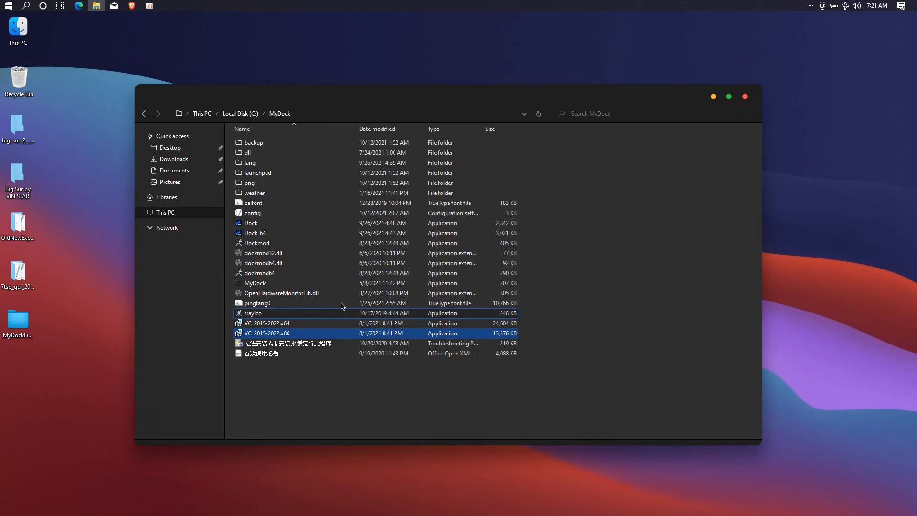
Step: Launch the MyDock application from C:\MyDock and close the folder window
left_click(279, 238)
double_click(255, 283)
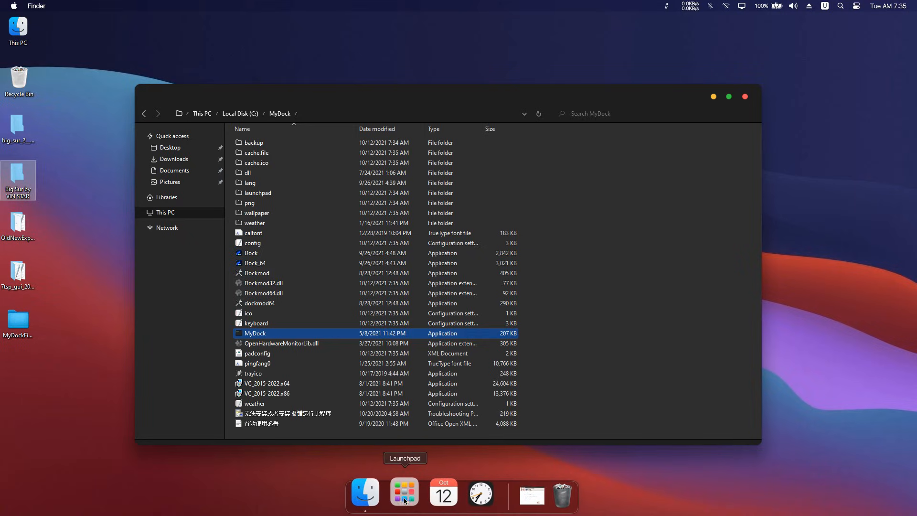
left_click(742, 98)
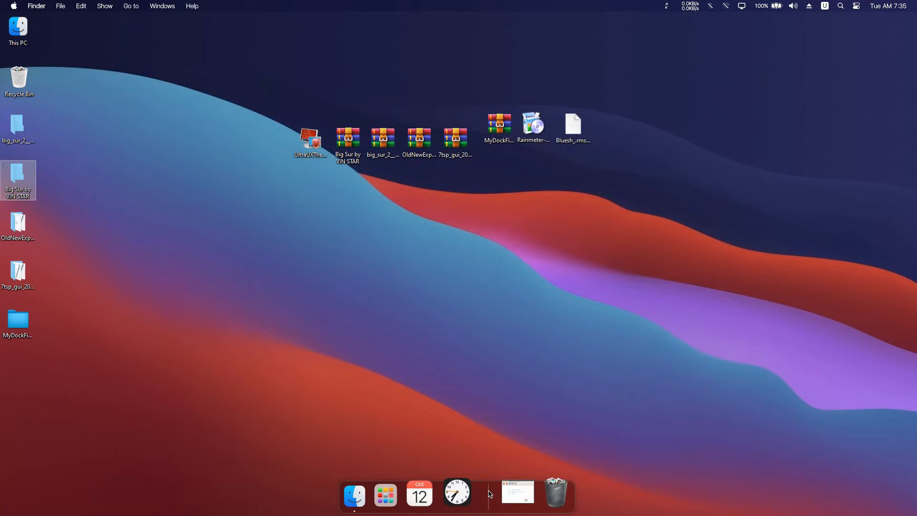
Step: Restore the VIN STAR Mac Dock icon backup through the Advanced MyDock settings in the MyDockFinder preferences
right_click(492, 488)
left_click(489, 492)
right_click(489, 492)
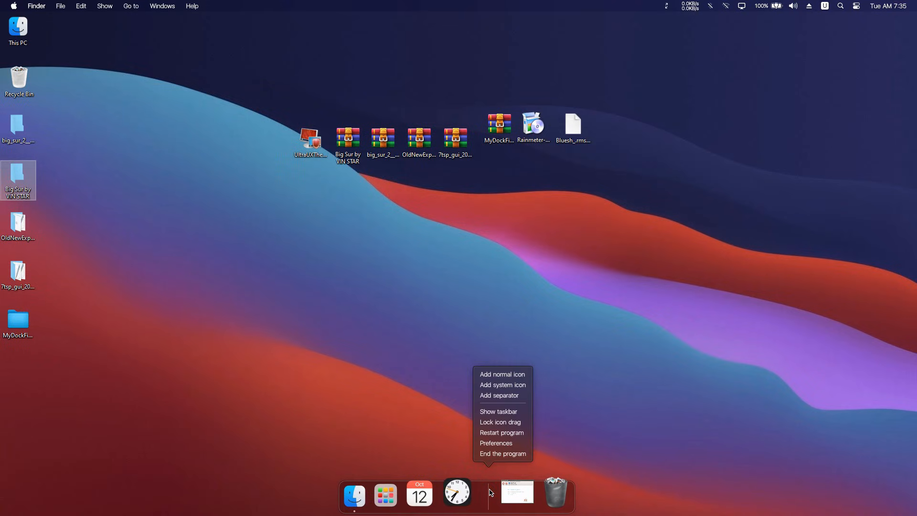
left_click(492, 443)
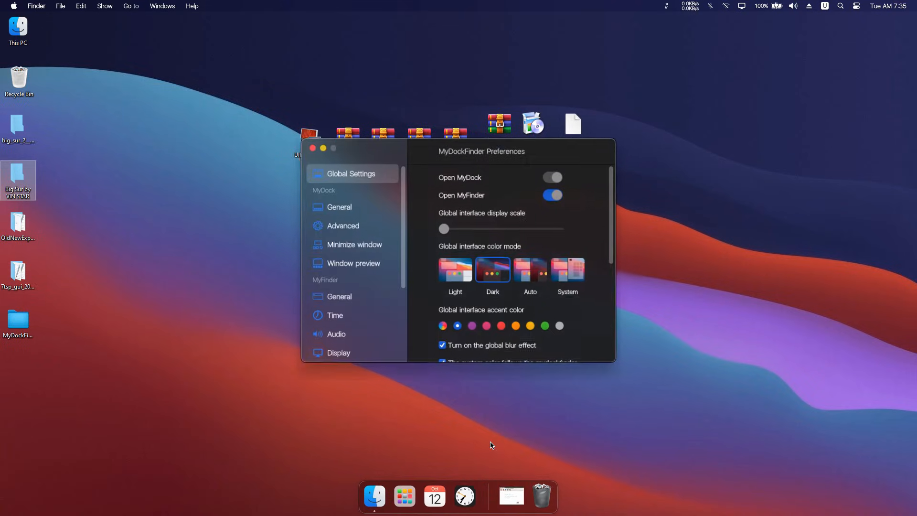
left_click(363, 229)
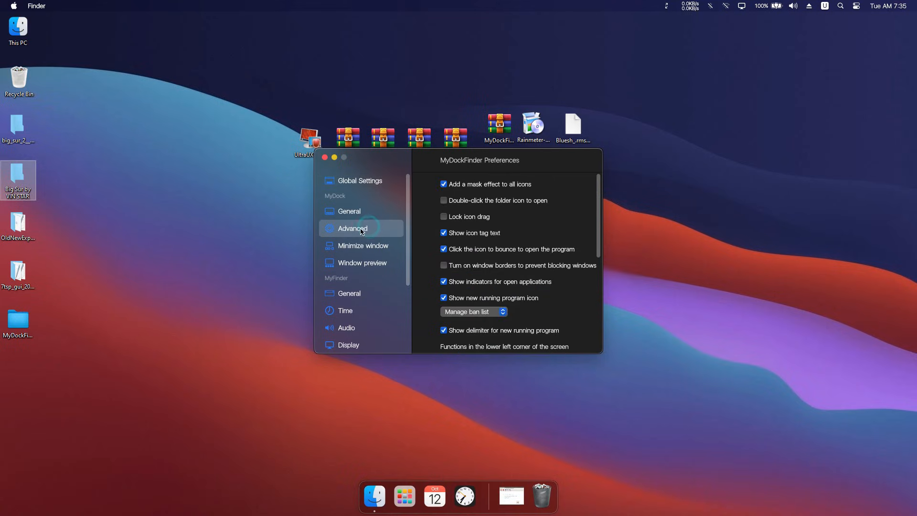
scroll(482, 231, "down", 5)
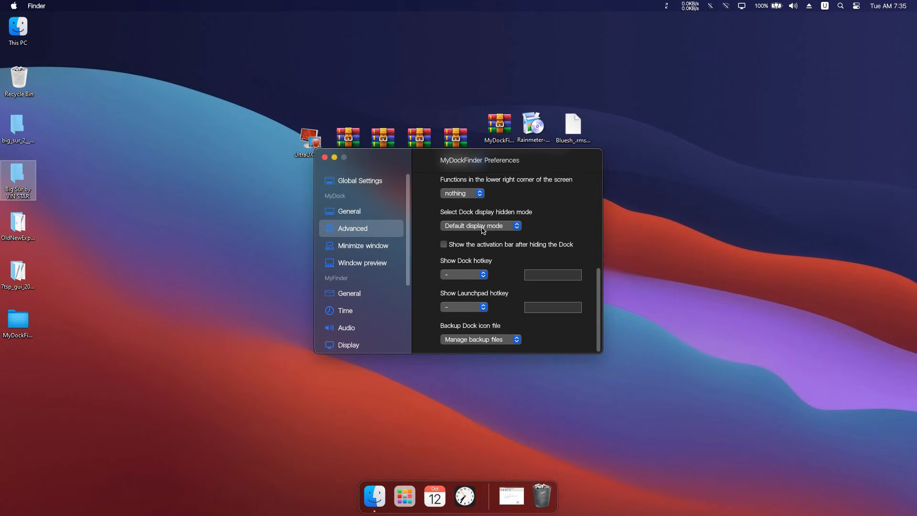
left_click(482, 340)
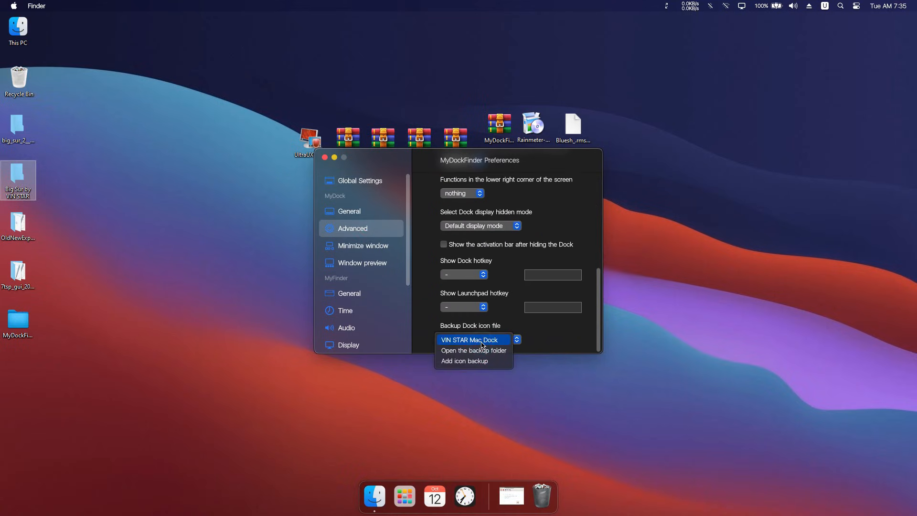
left_click(464, 340)
left_click(485, 285)
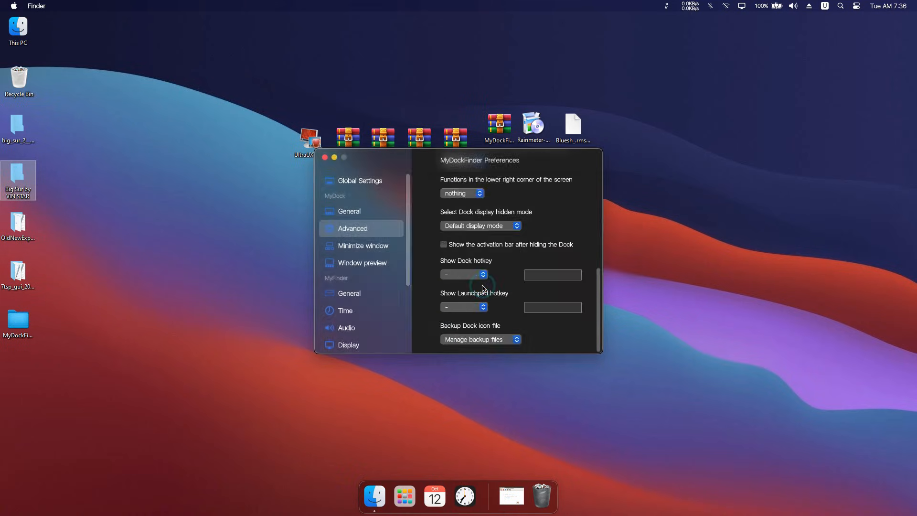
left_click(485, 285)
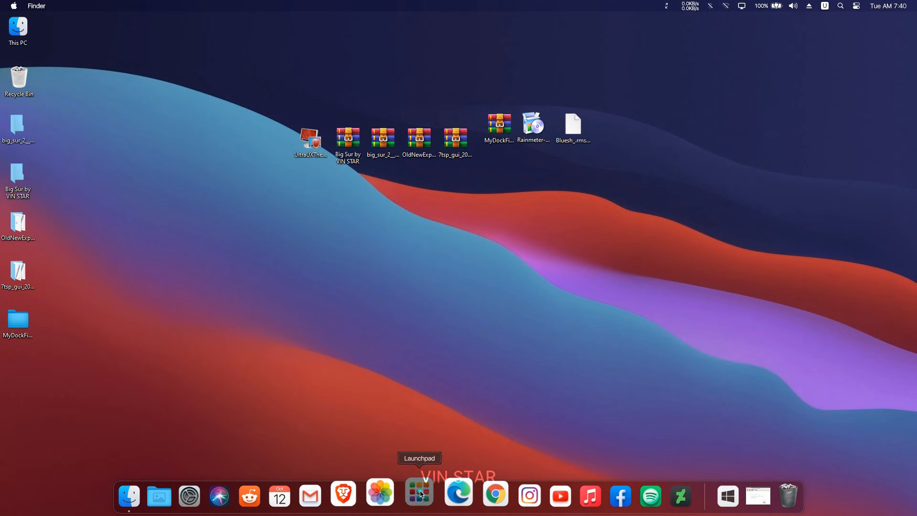
Step: Browse the apps in Launchpad, search them for "ch", and return to the desktop
left_click(420, 494)
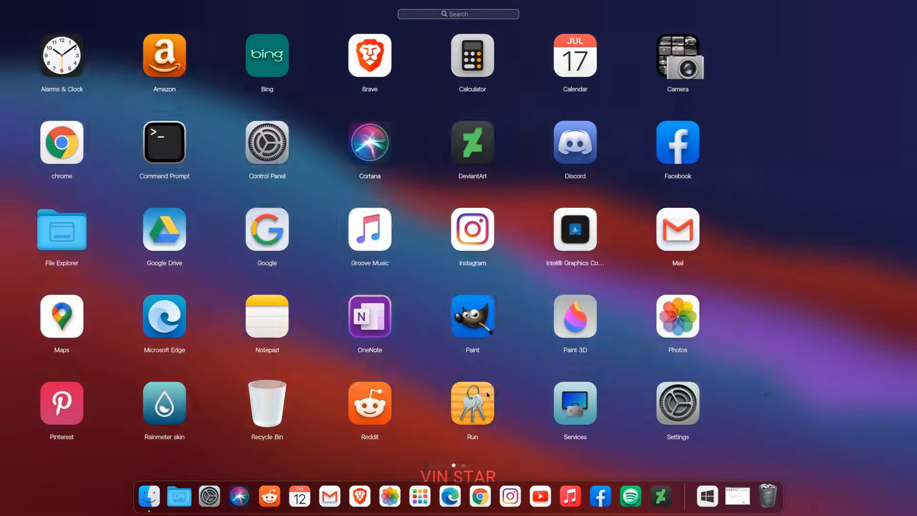
scroll(486, 393, "down", 2)
scroll(486, 394, "up", 2)
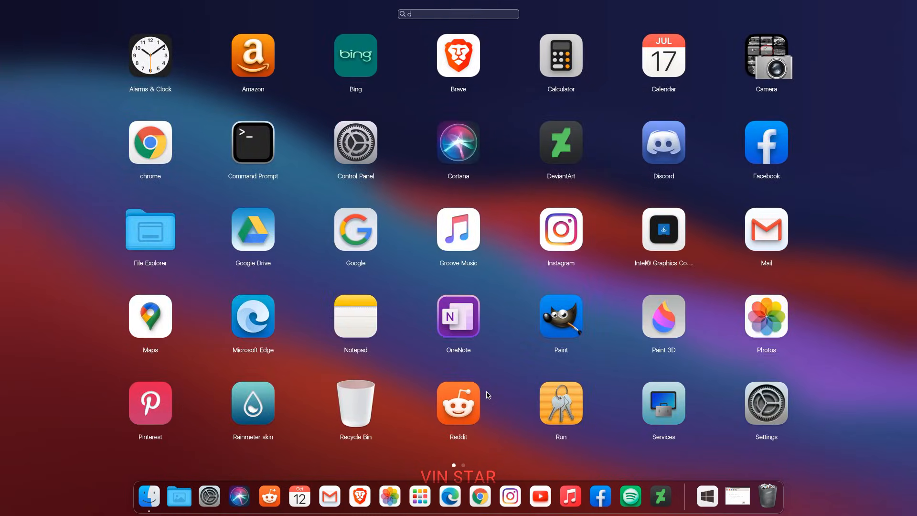
type("ch")
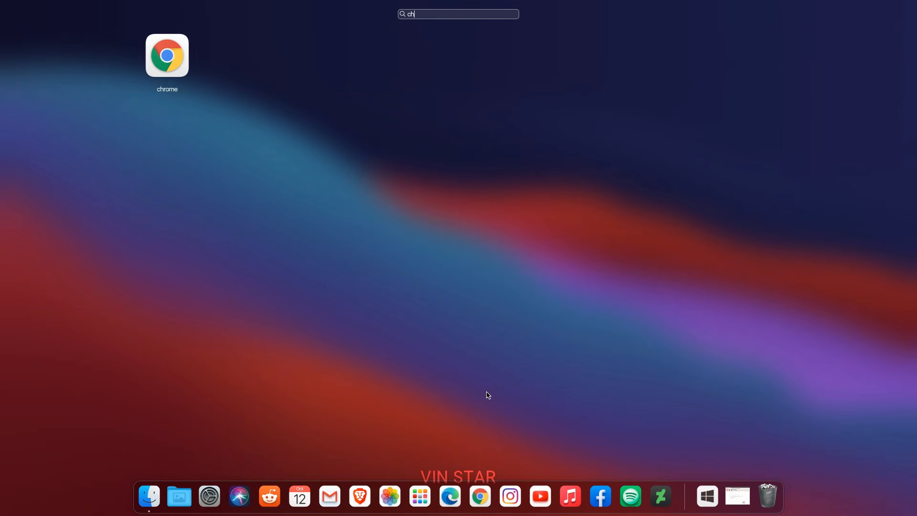
left_click(401, 151)
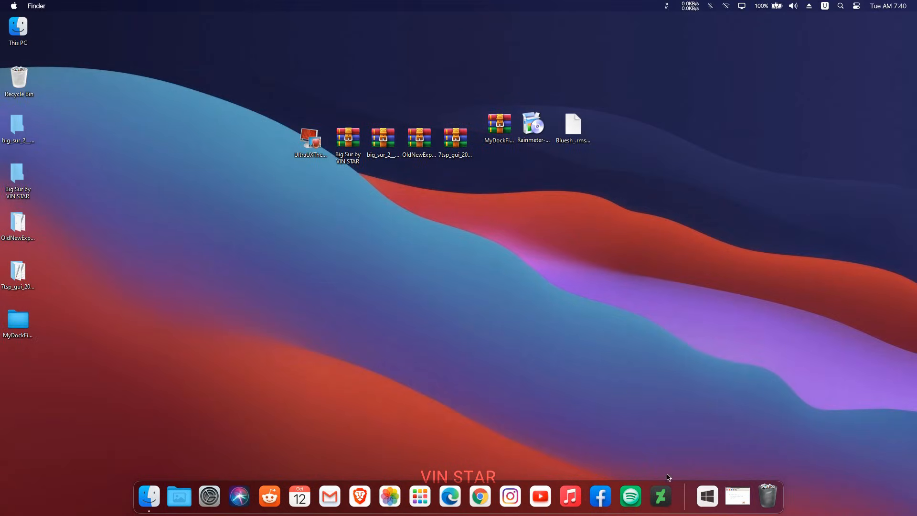
Step: Add Photoshop to the dock as a normal icon, using its shortcut from the Start menu's file location
right_click(682, 494)
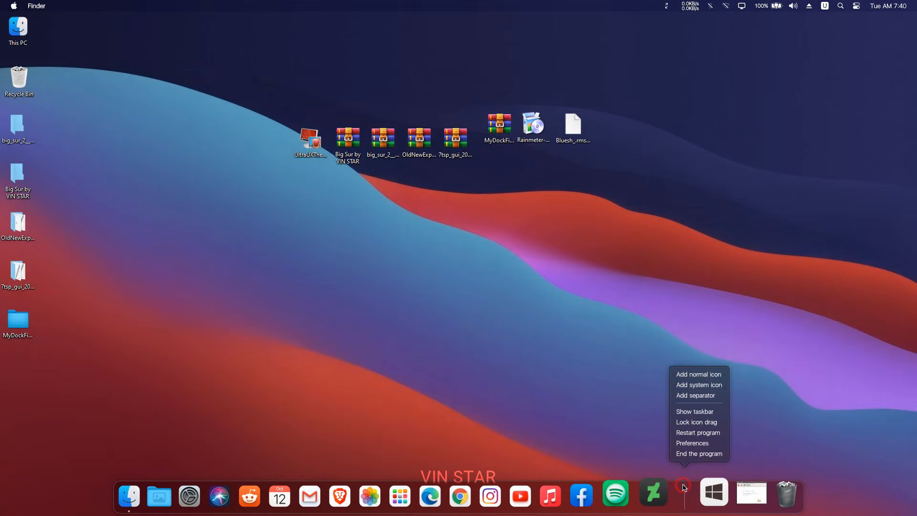
left_click(695, 374)
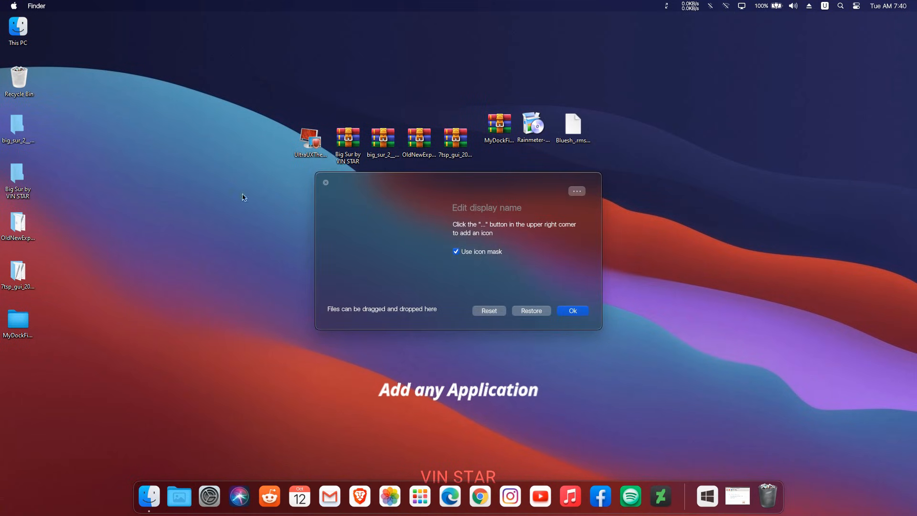
left_click(13, 7)
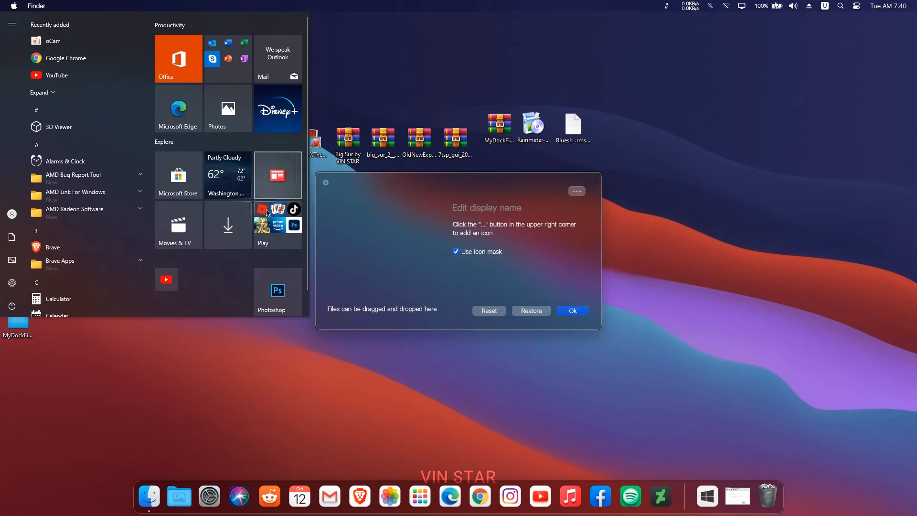
right_click(277, 291)
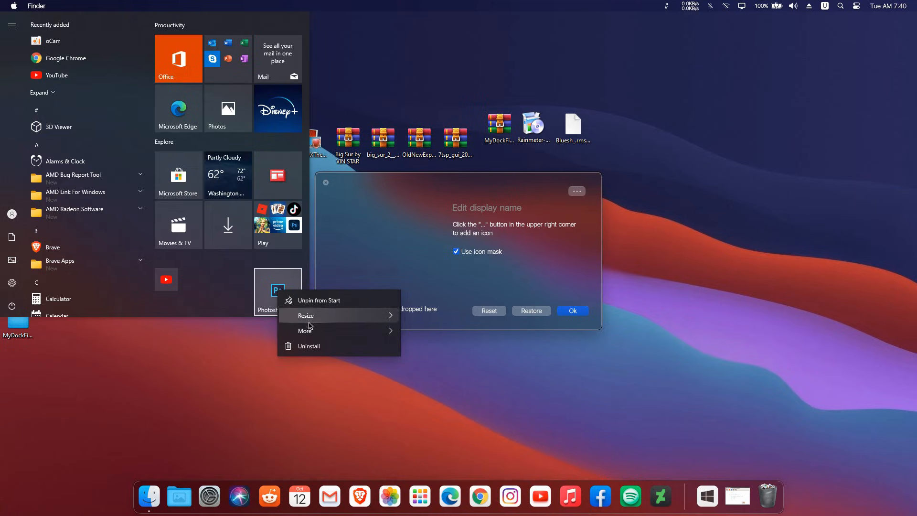
mouse_move(377, 330)
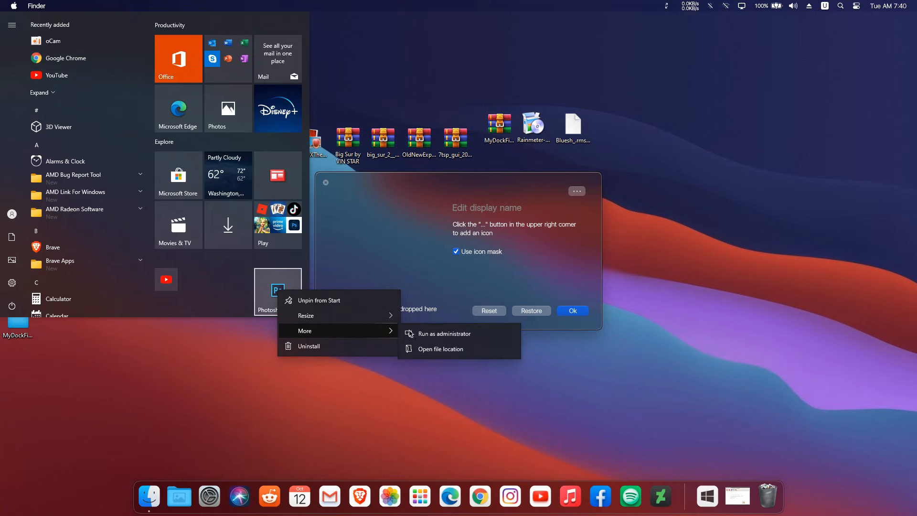
left_click(426, 348)
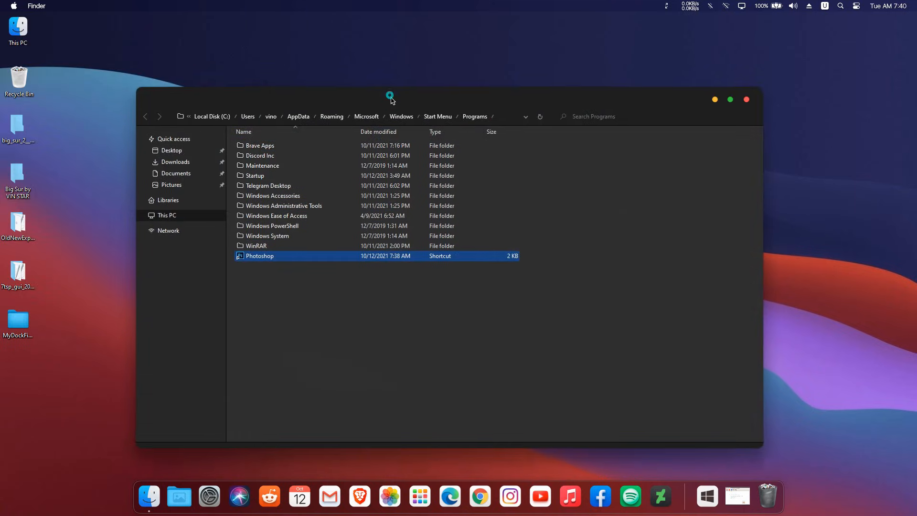
left_click_drag(389, 96, 675, 108)
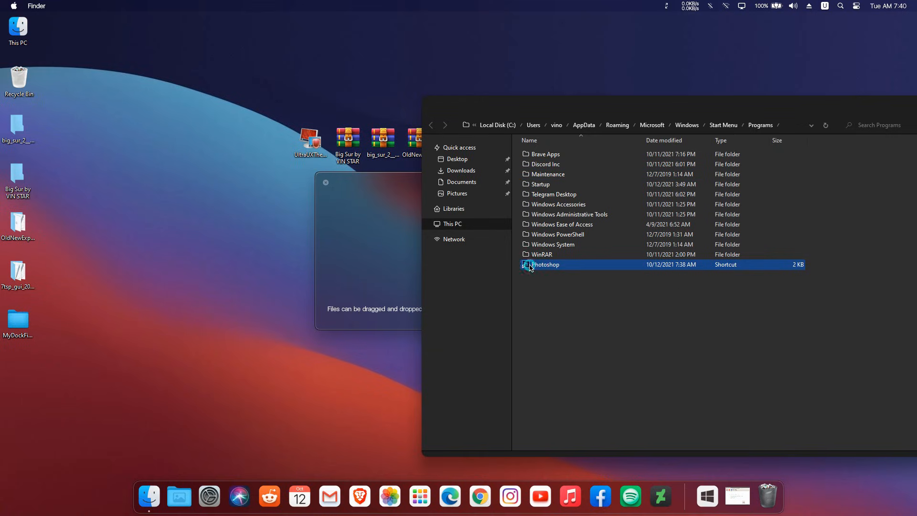
left_click_drag(529, 268, 382, 265)
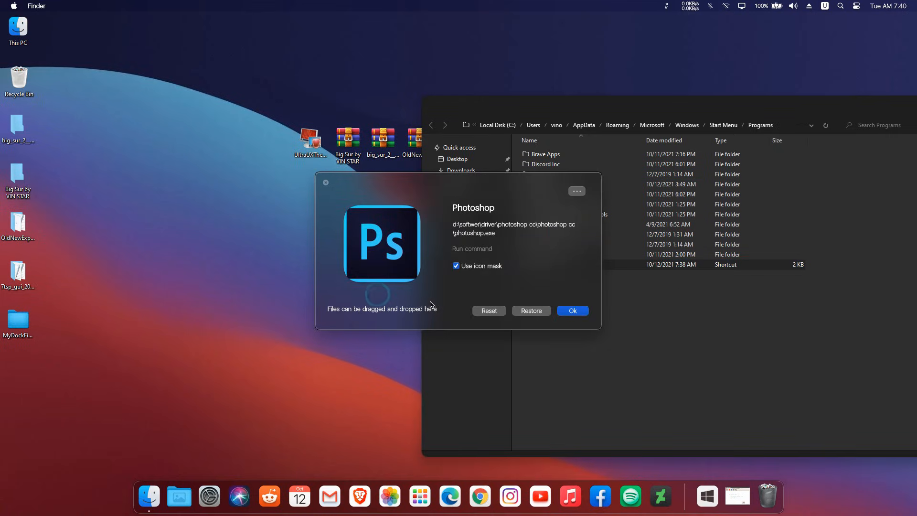
left_click(569, 311)
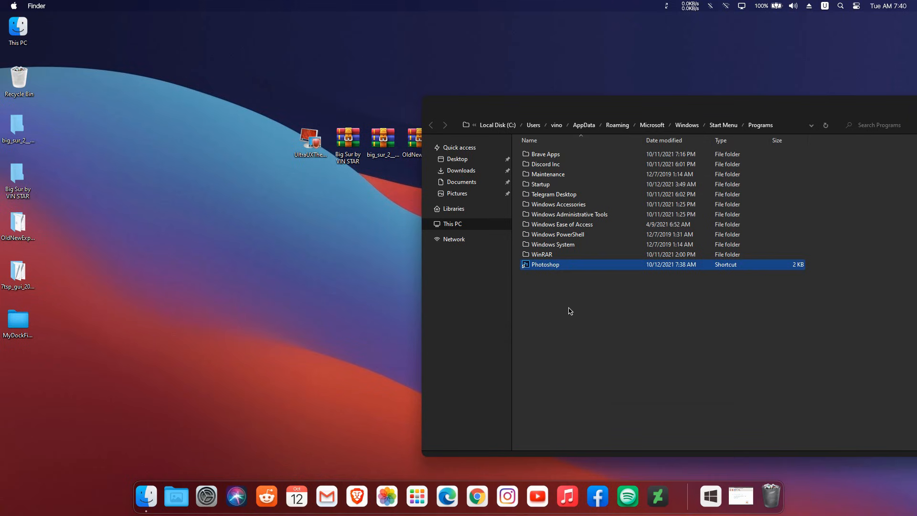
Step: Open the Photoshop dock icon's settings and browse for a replacement image in C:\Big Sur dock Icons
right_click(674, 497)
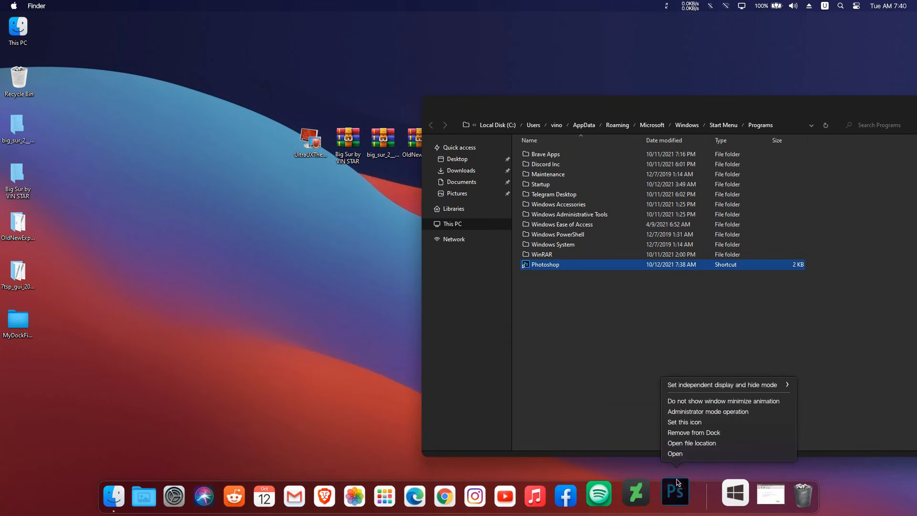
left_click(682, 422)
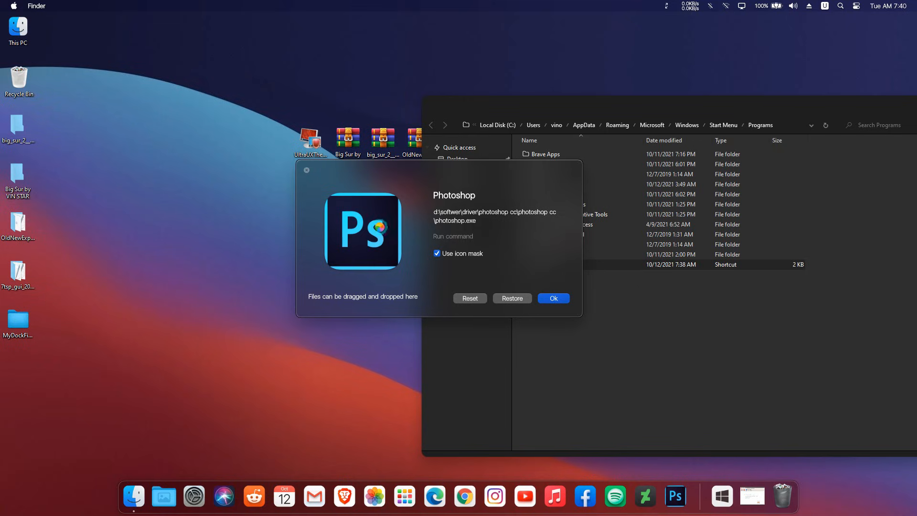
left_click(381, 230)
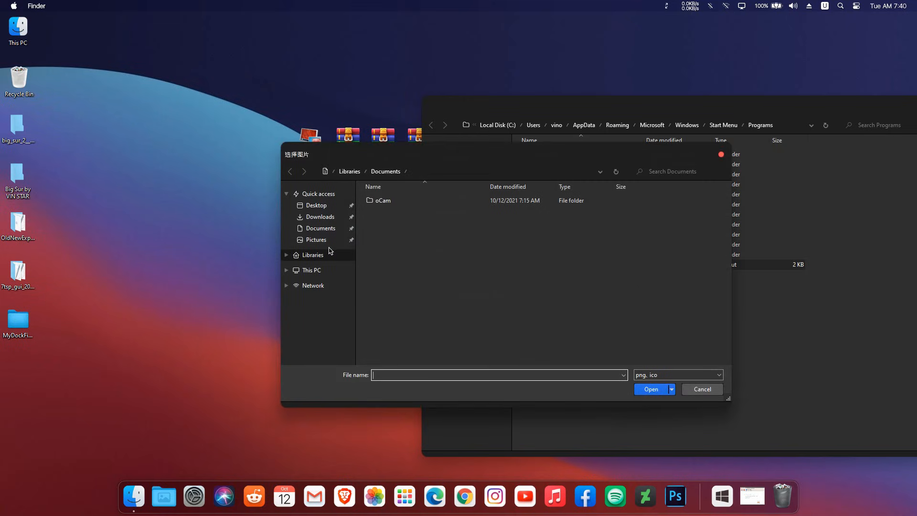
left_click(316, 271)
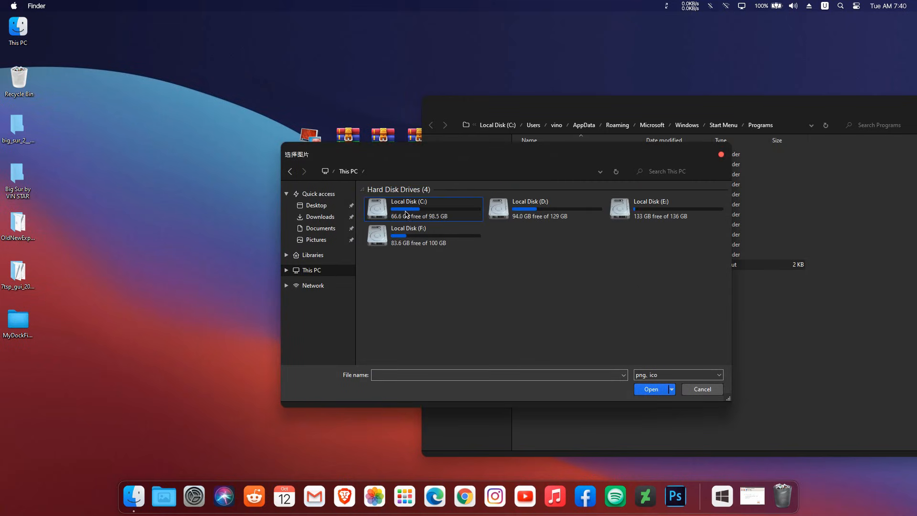
left_click(404, 210)
double_click(419, 213)
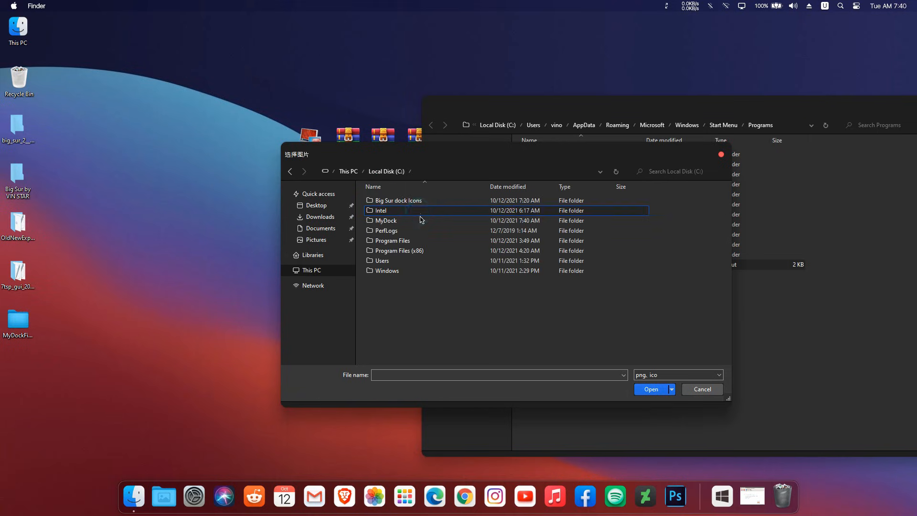
left_click(396, 203)
double_click(415, 205)
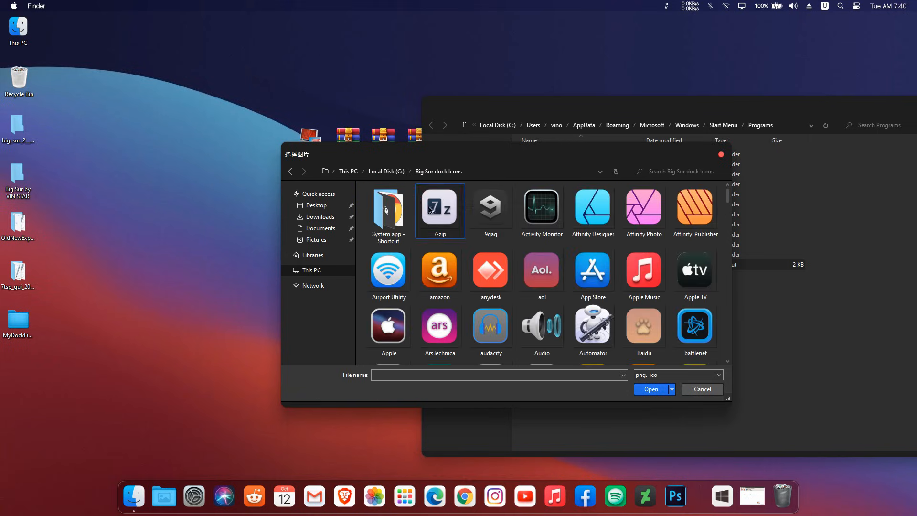
Step: Choose the photoshop image as the dock icon's new picture and apply the icon settings
scroll(507, 275, "down", 3)
left_click(508, 274)
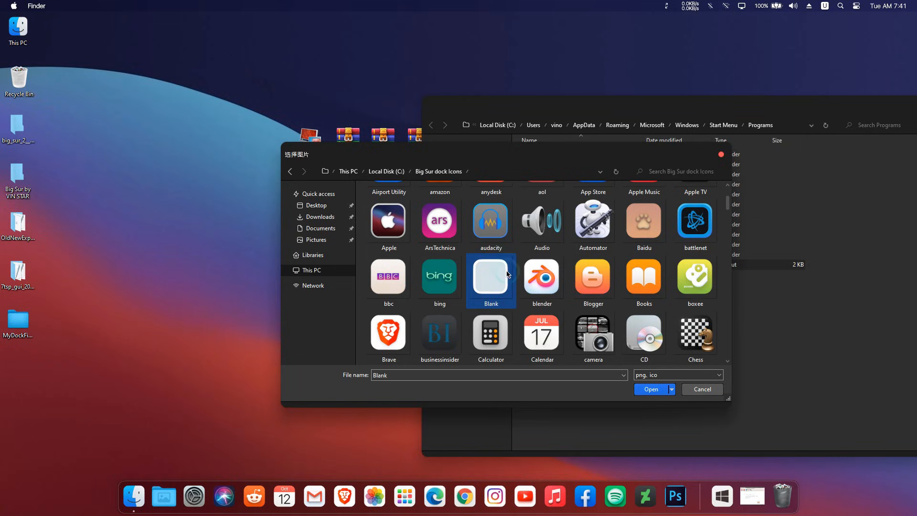
type("paint")
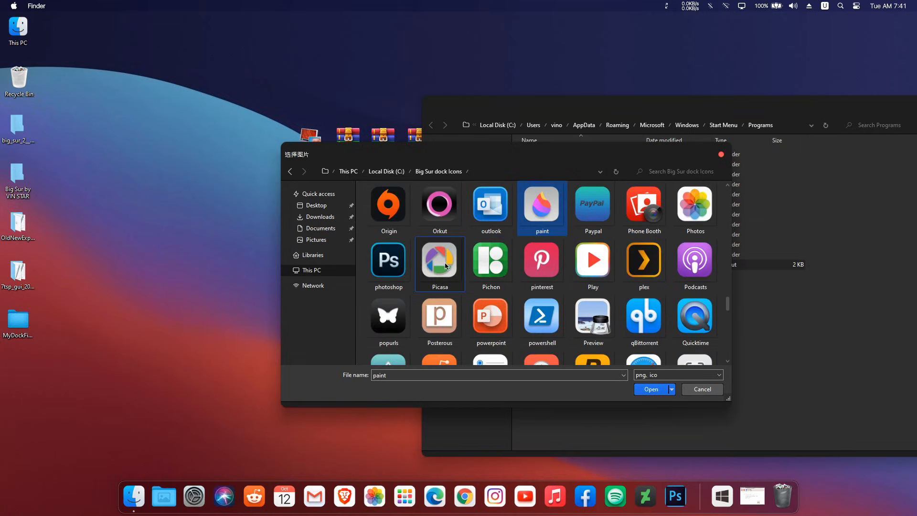
left_click(389, 262)
left_click(647, 390)
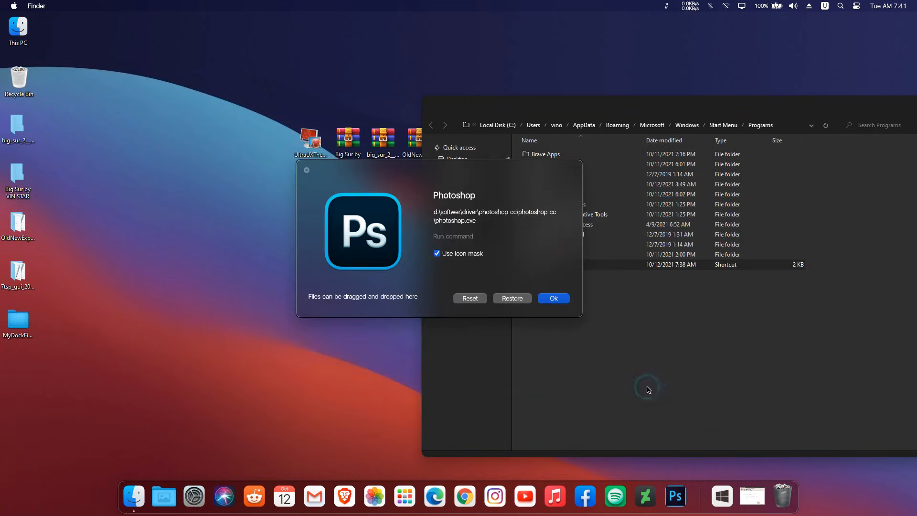
left_click(553, 298)
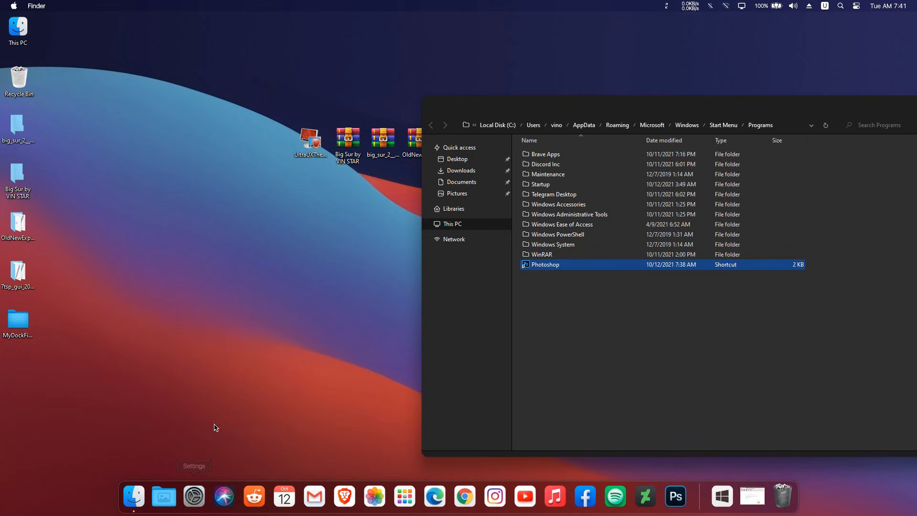
Step: Remove the Pictures folder from the dock and add it back next to Finder from Quick access
right_click(164, 495)
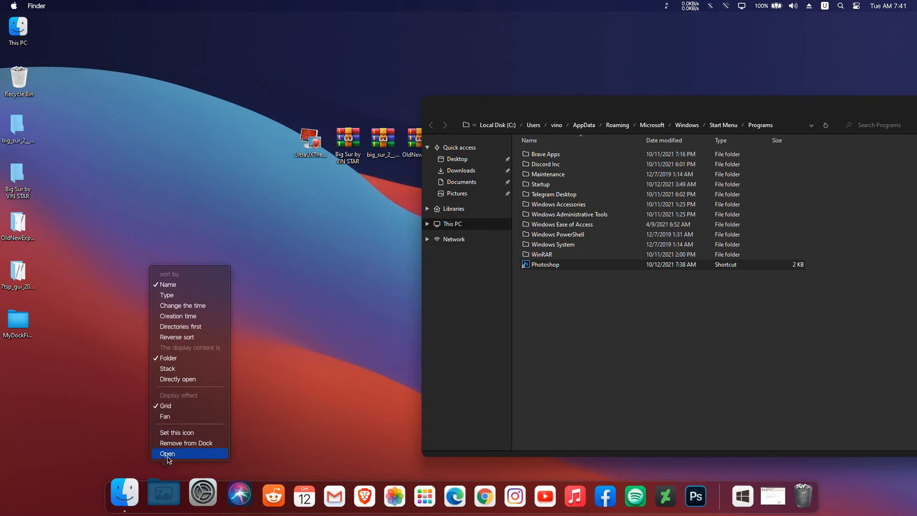
left_click(170, 443)
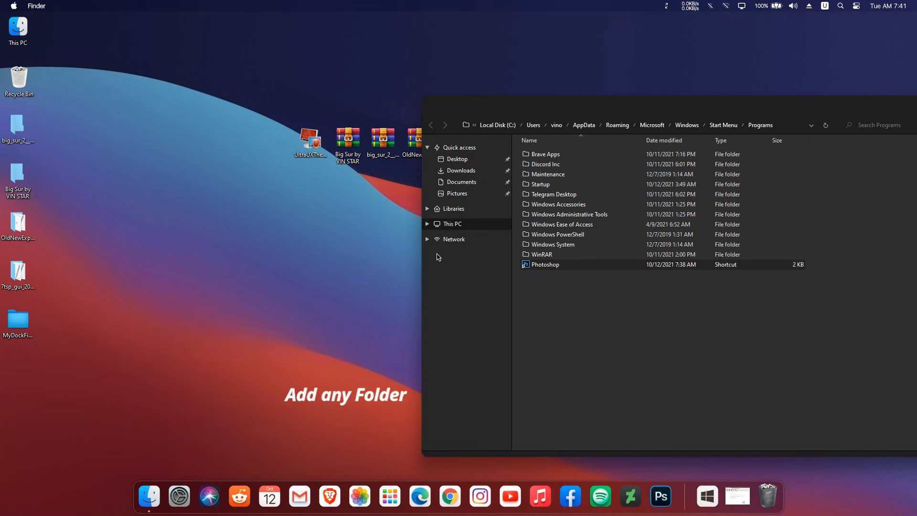
left_click_drag(456, 196, 170, 497)
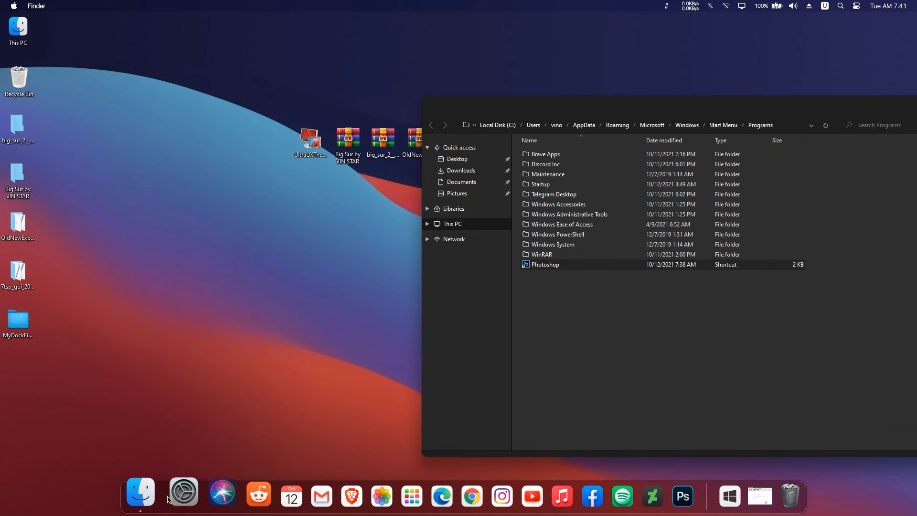
Step: Look through the contents of the Pictures dock folder in its grid view and close it
left_click(167, 495)
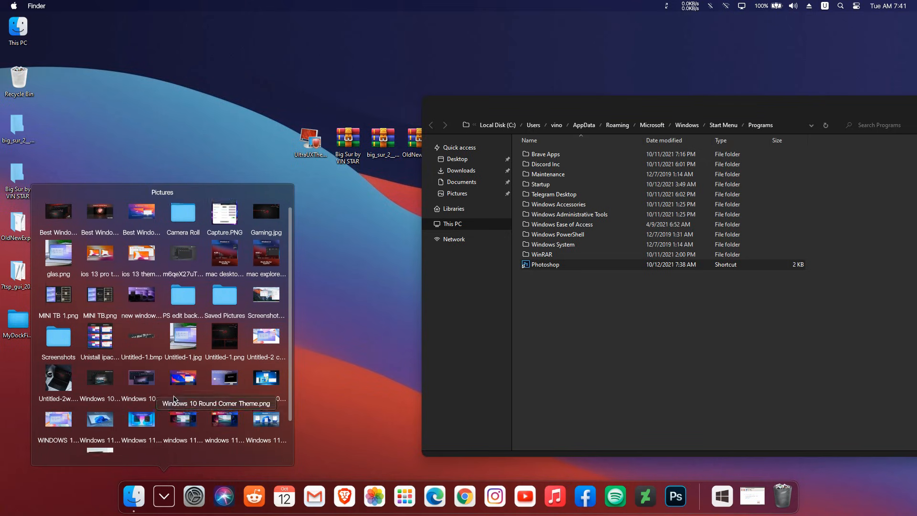
scroll(174, 399, "down", 2)
scroll(174, 400, "up", 2)
scroll(174, 399, "down", 2)
scroll(174, 399, "up", 2)
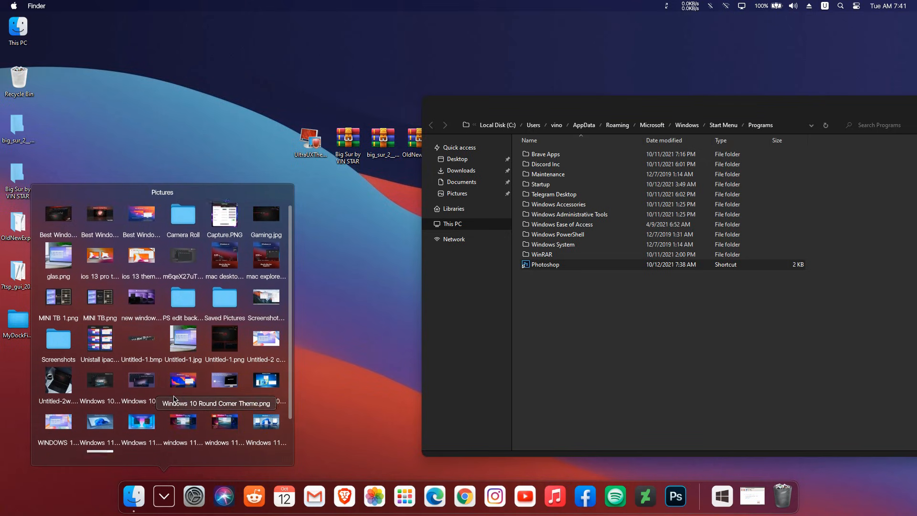
scroll(174, 399, "down", 2)
left_click(167, 487)
Step: Preview the Pictures dock folder with its display effect set to Fan, and close the Programs folder window
right_click(168, 492)
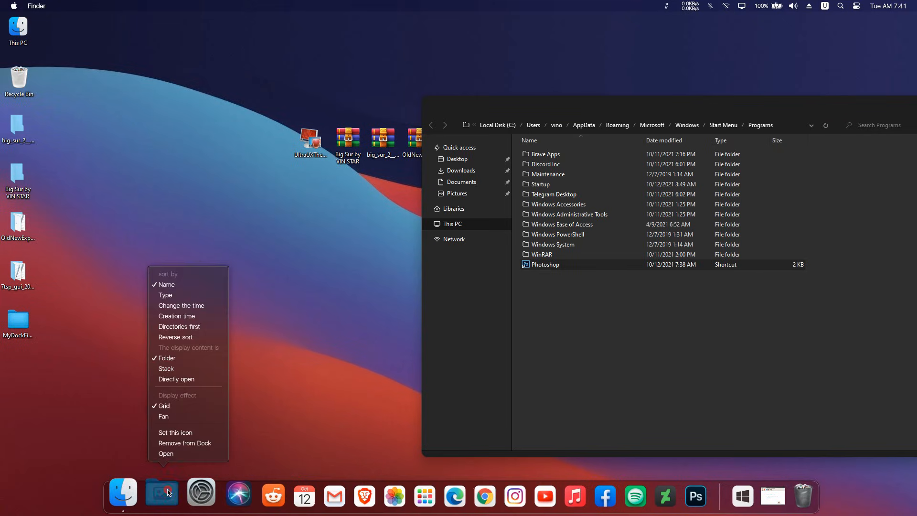
left_click(164, 416)
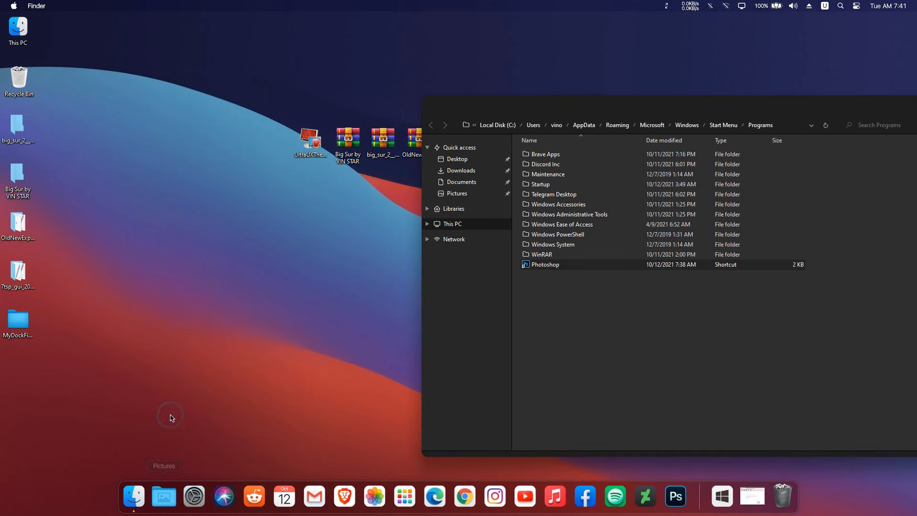
left_click(165, 495)
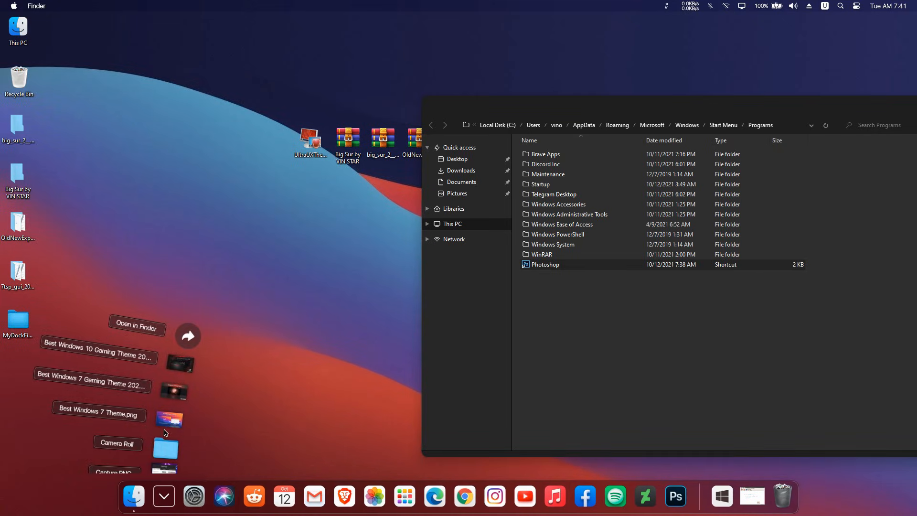
scroll(164, 432, "down", 10)
scroll(165, 431, "up", 10)
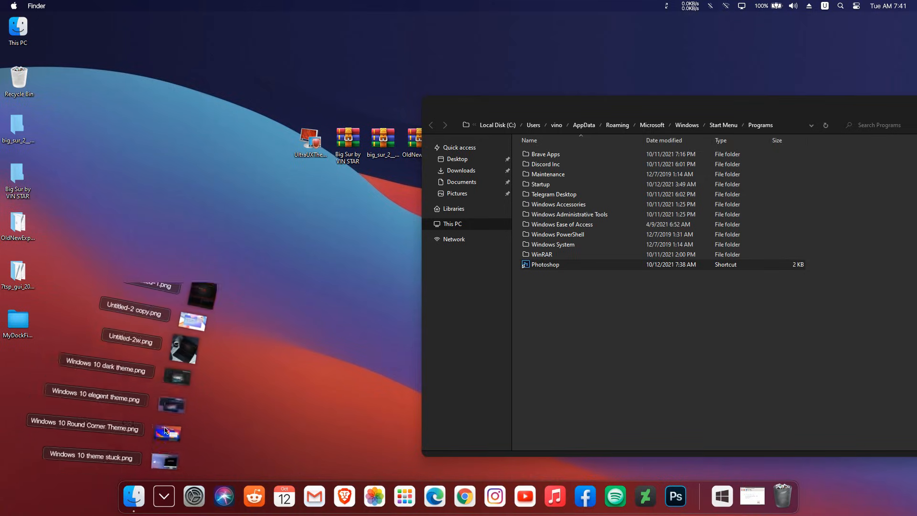
scroll(165, 431, "down", 8)
left_click(271, 341)
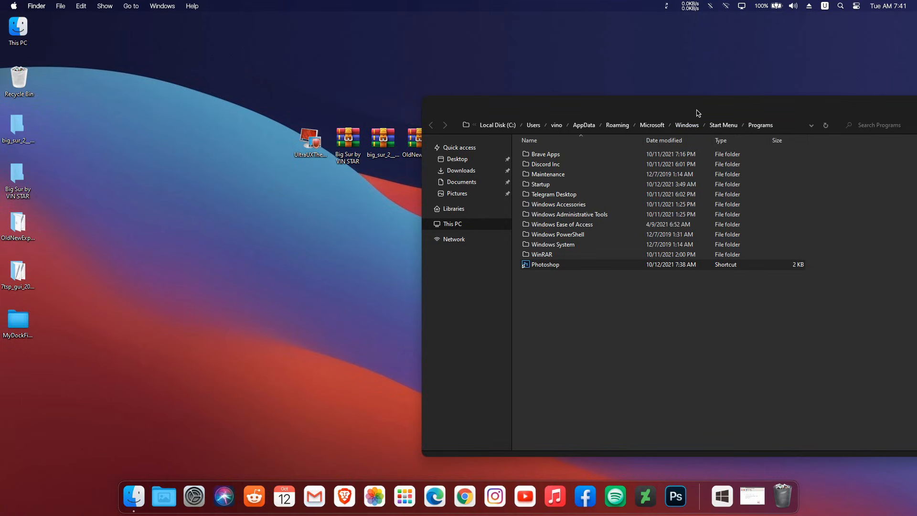
left_click_drag(698, 113, 548, 106)
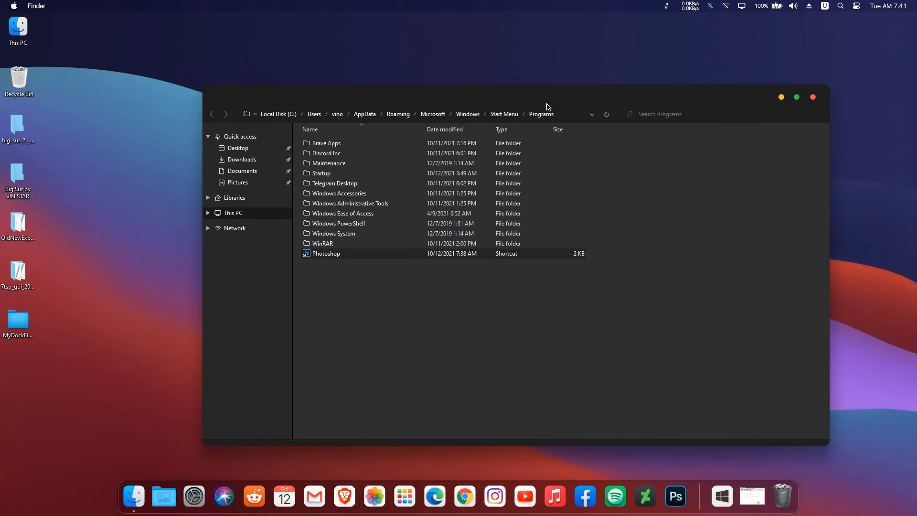
left_click(813, 98)
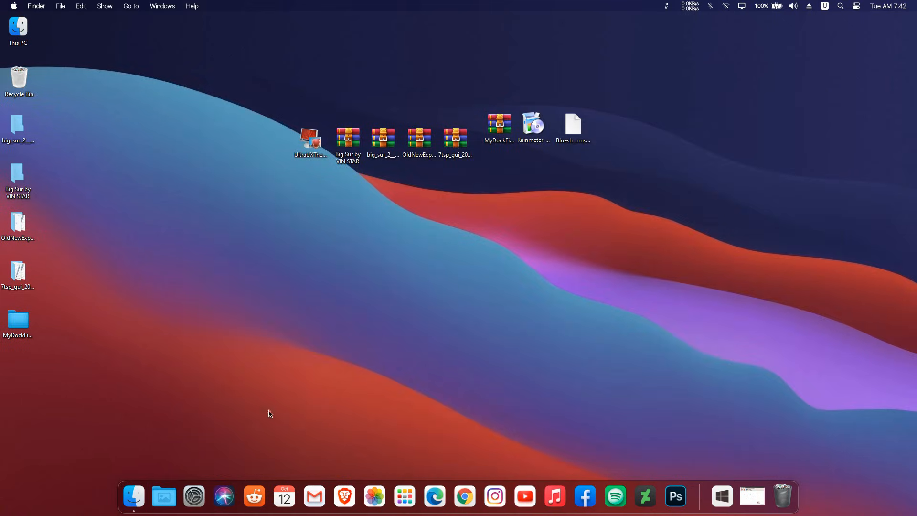
Step: Switch to the Brave browser and search Google for "walpaper"
left_click(350, 496)
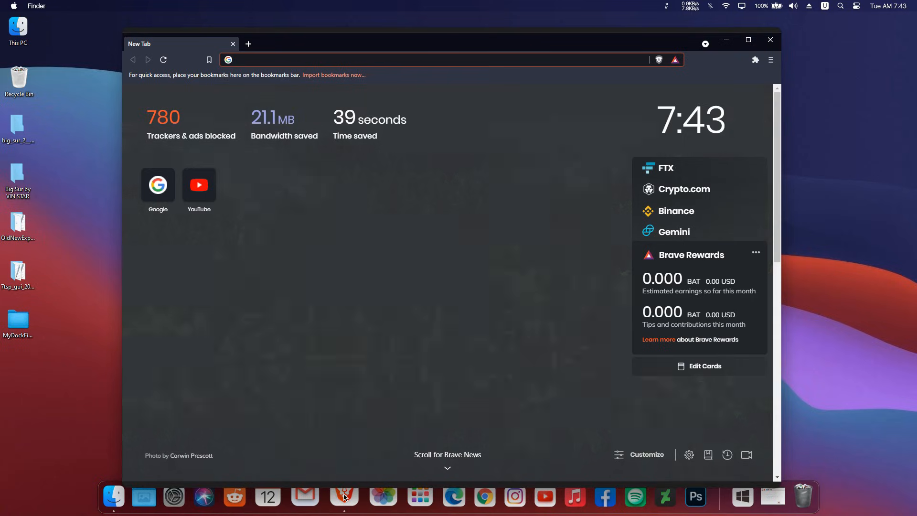
left_click(341, 60)
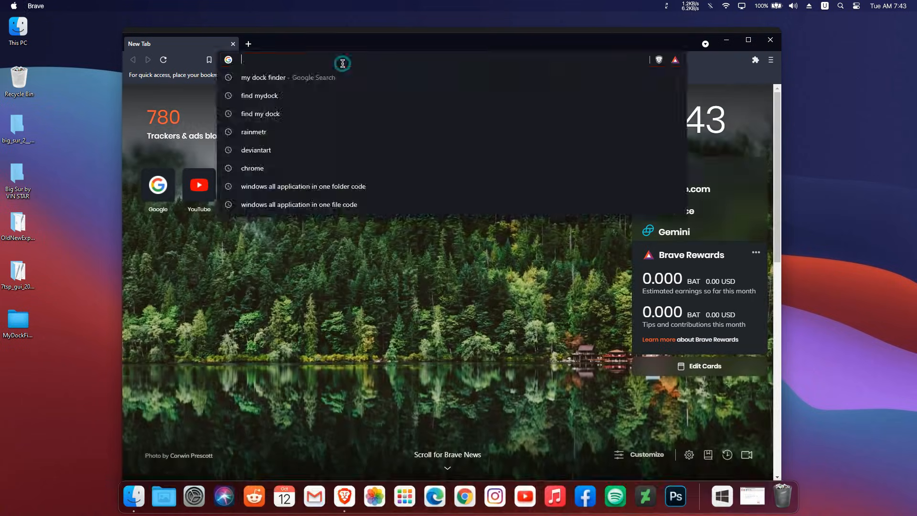
type("walpape")
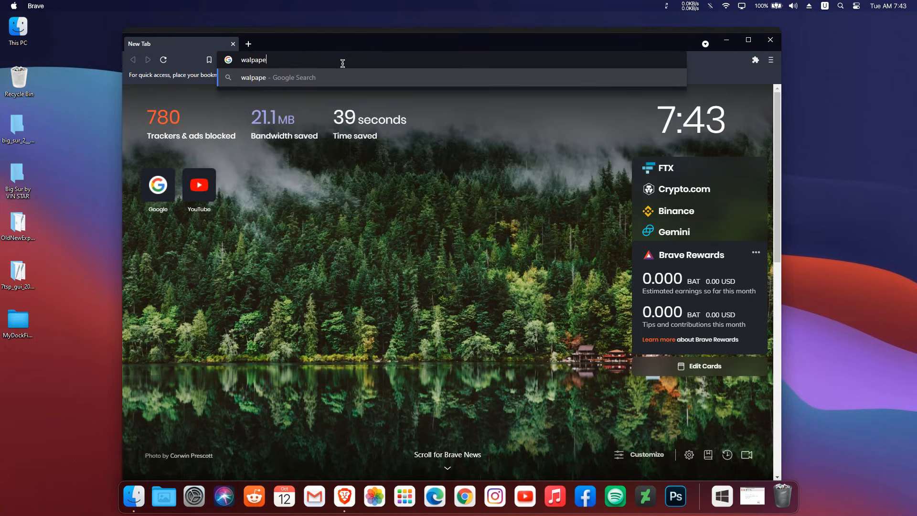
type("r")
key("Return")
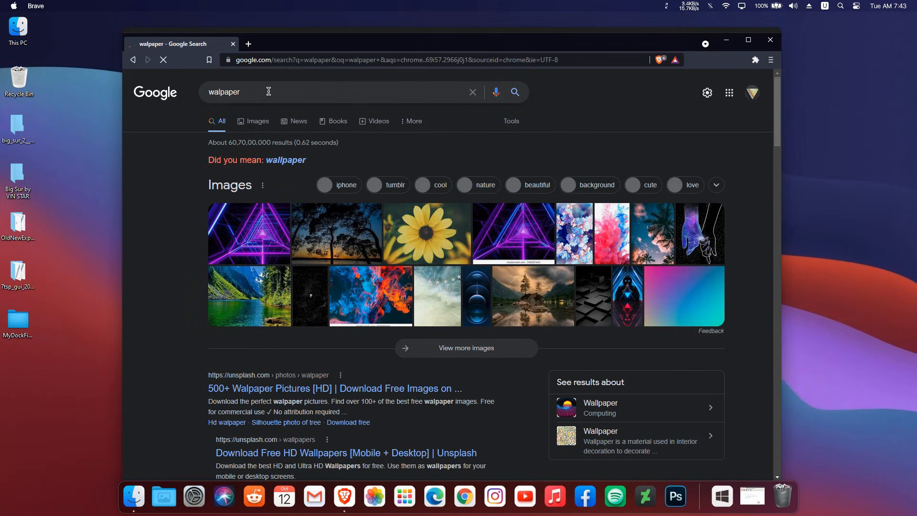
Step: Open the "500+ Walpaper Pictures [HD]" Unsplash result, create a desktop shortcut to the page, and add it to the dock between Facebook and Spotify
left_click(249, 387)
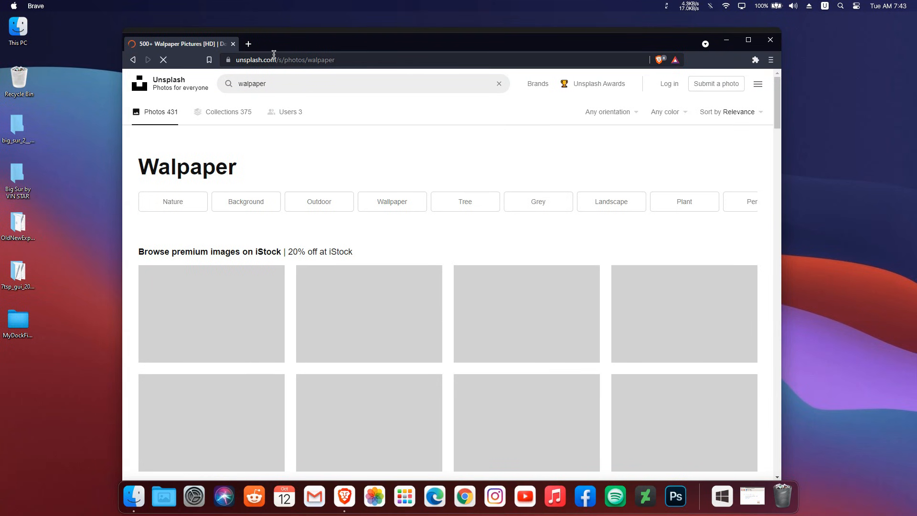
left_click(275, 60)
left_click_drag(311, 61, 73, 196)
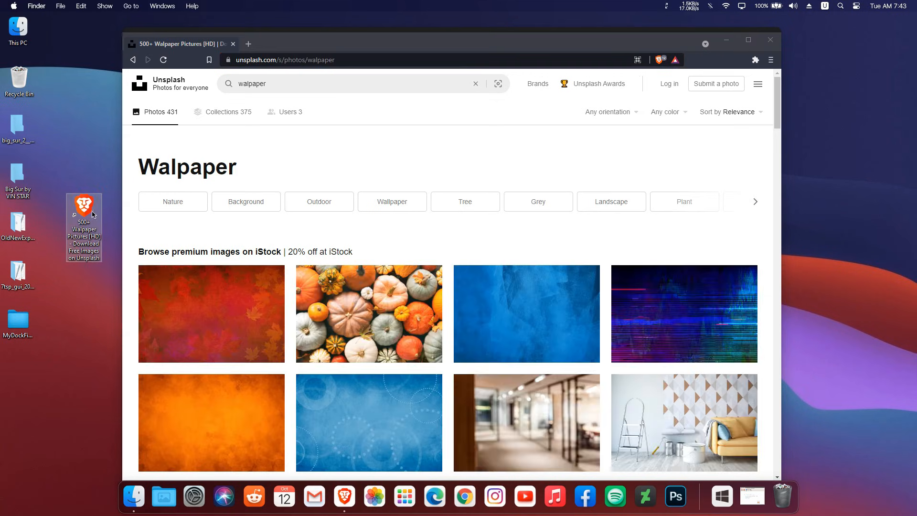
left_click(769, 42)
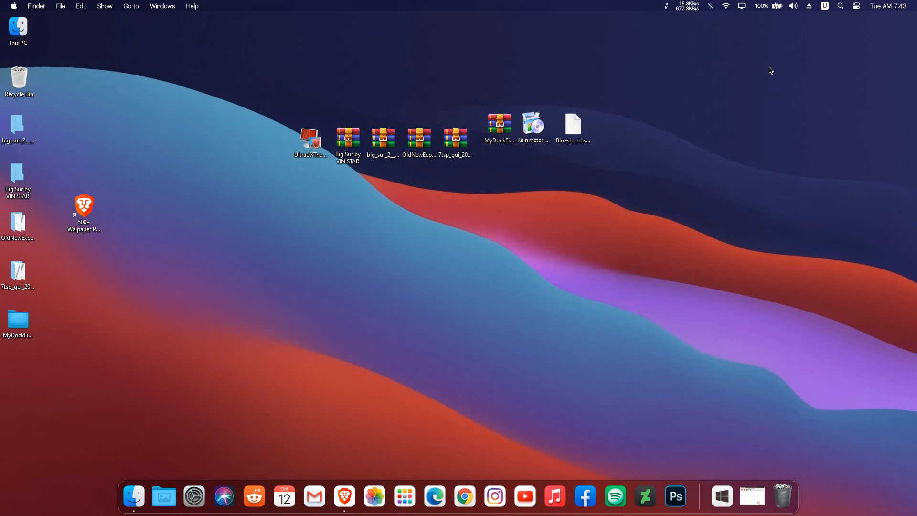
left_click_drag(84, 206, 603, 497)
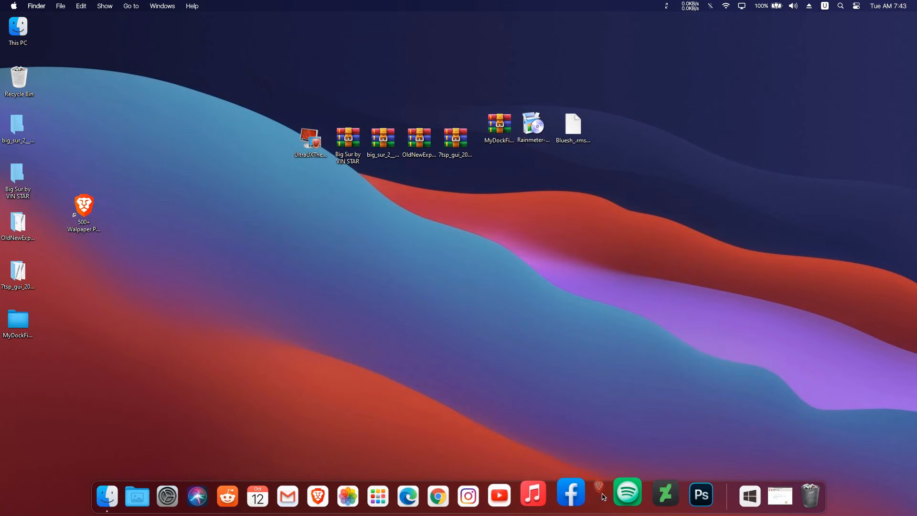
Step: Set the wallpaper shortcut's dock icon to anydesk from the Big Sur dock Icons folder, and test-open the link, closing the browser again
right_click(602, 495)
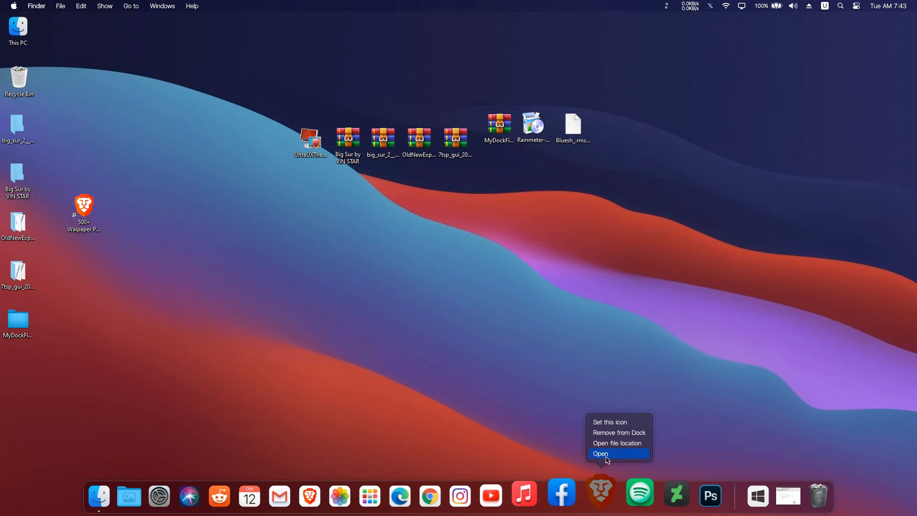
left_click(605, 423)
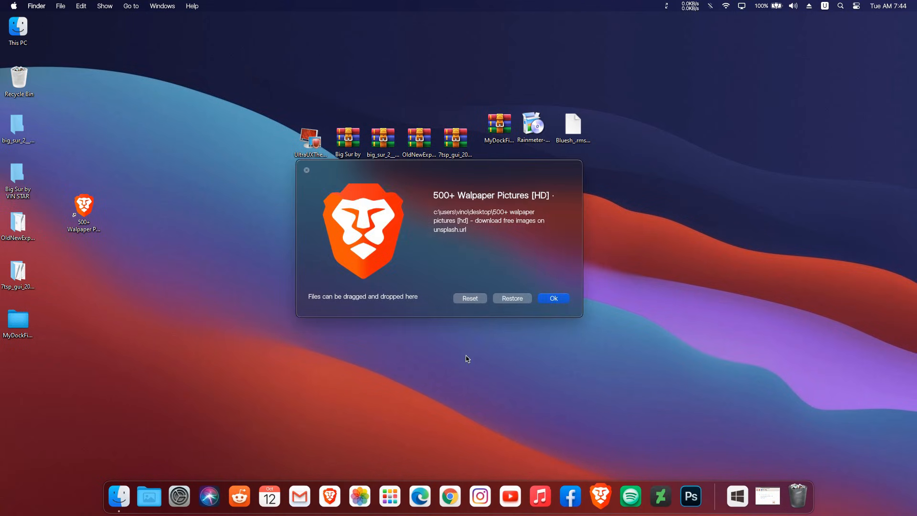
left_click(386, 242)
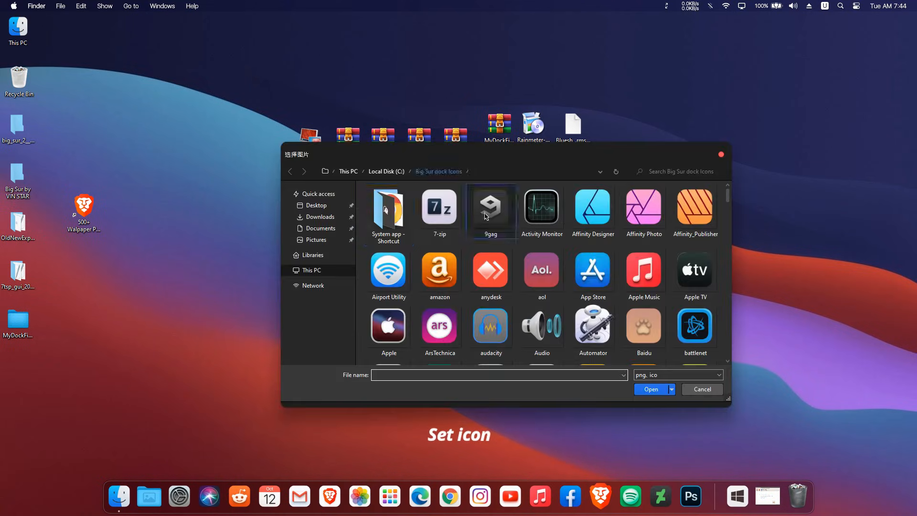
left_click(490, 271)
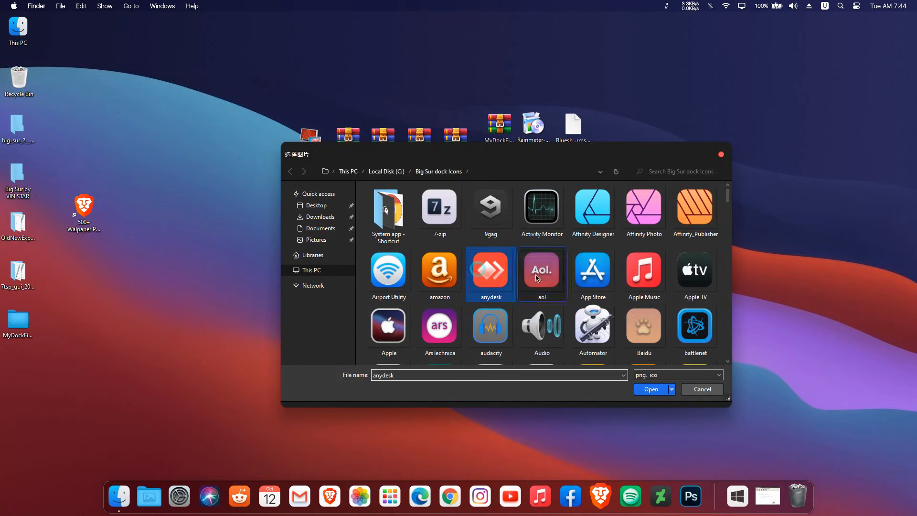
left_click(651, 389)
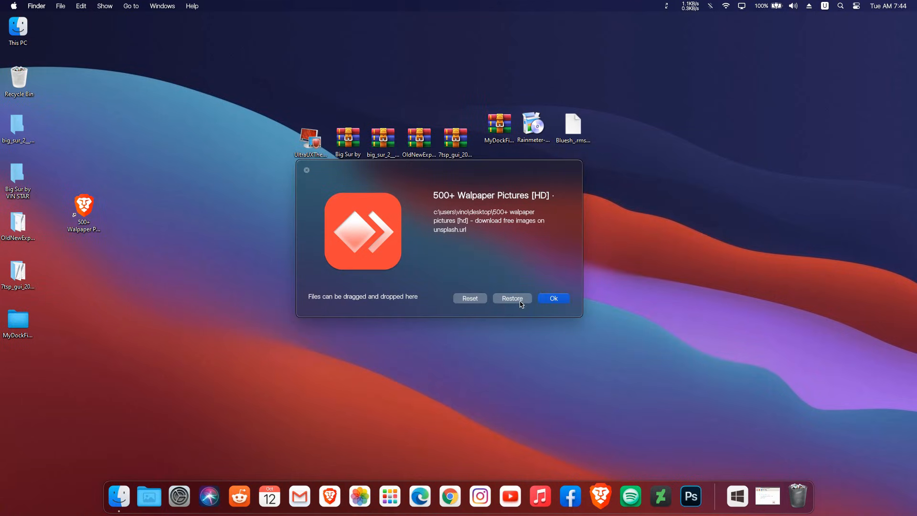
left_click(554, 299)
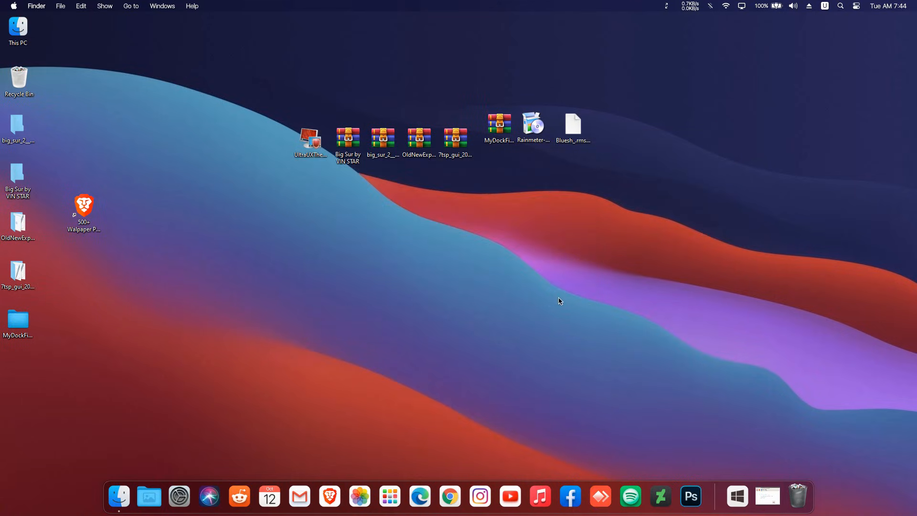
left_click(604, 494)
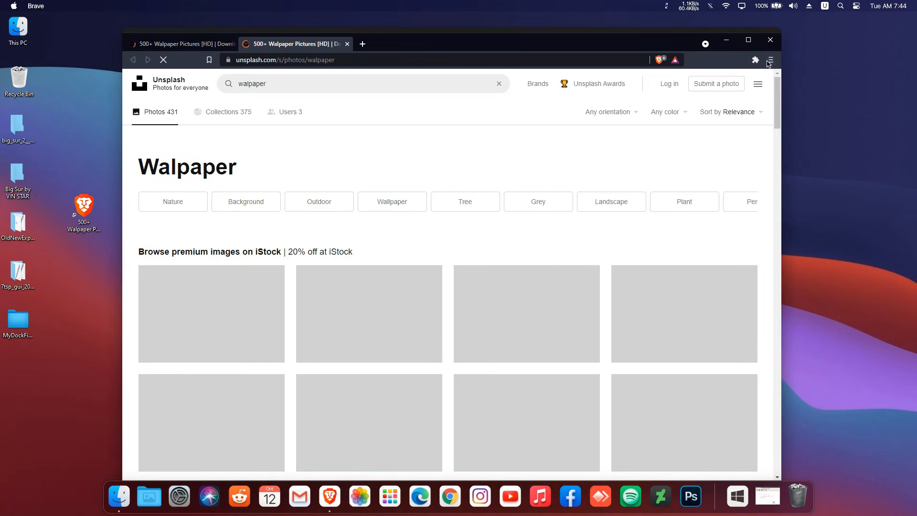
left_click(770, 40)
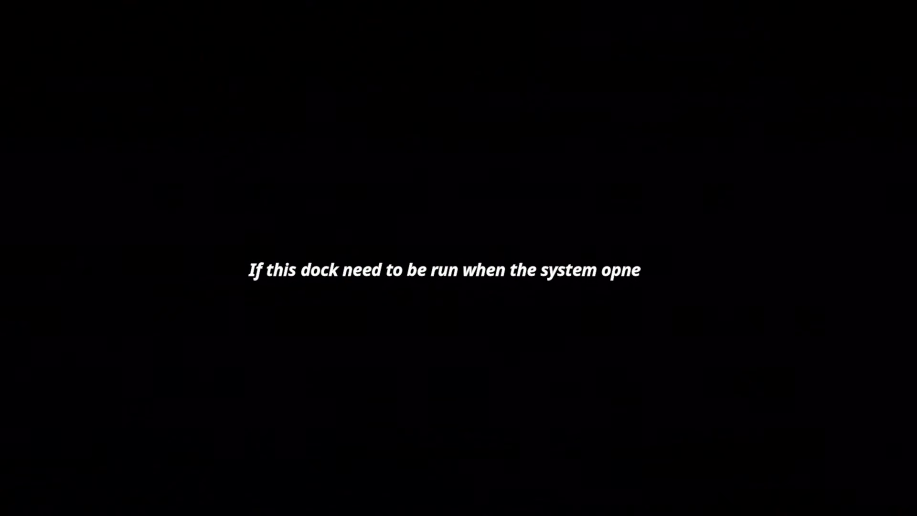
Step: Check the Auto start at boot option in the global settings of the MyDockFinder preferences and close them
right_click(700, 496)
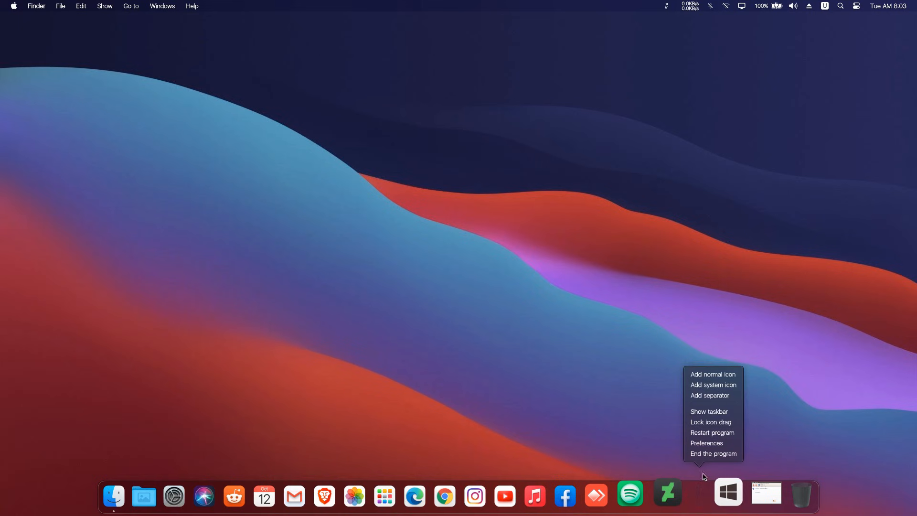
left_click(706, 442)
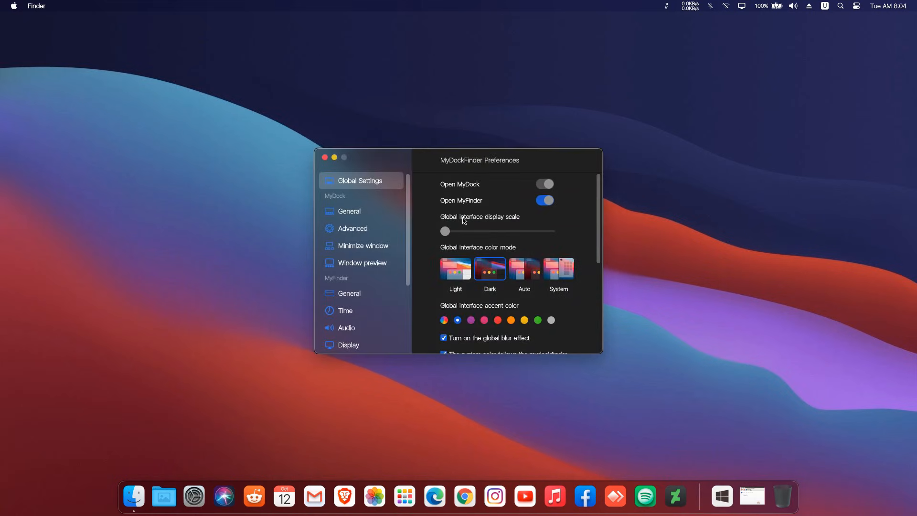
scroll(464, 220, "down", 5)
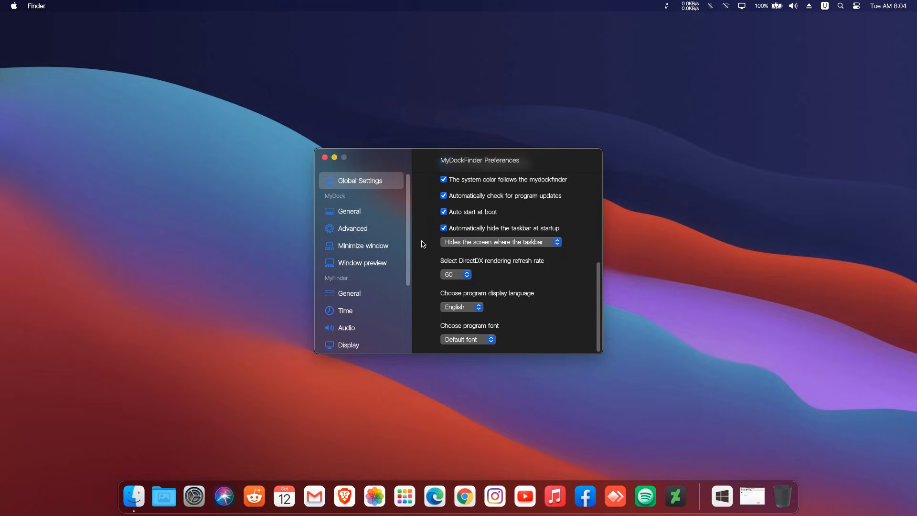
left_click(325, 157)
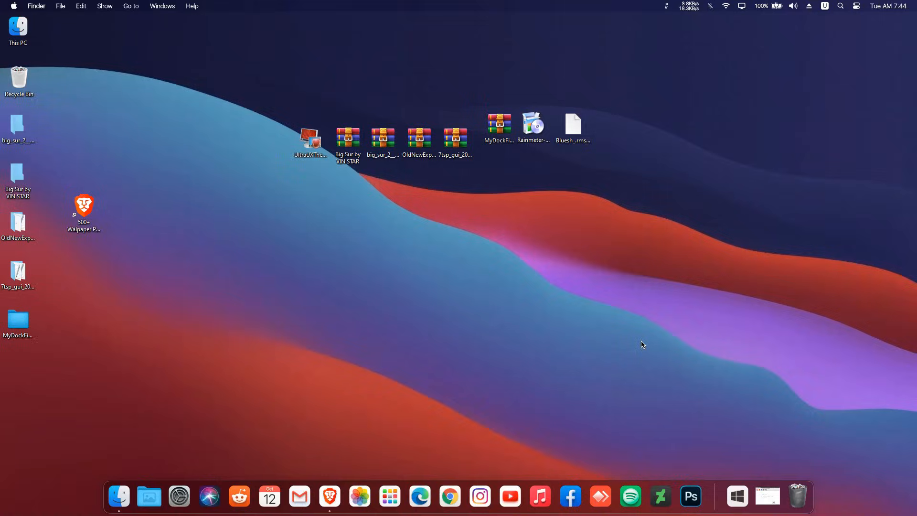
Step: Refresh the desktop and install Rainmeter in English with the 64-bit and launch-on-startup options, running it when setup completes
right_click(637, 339)
left_click(606, 358)
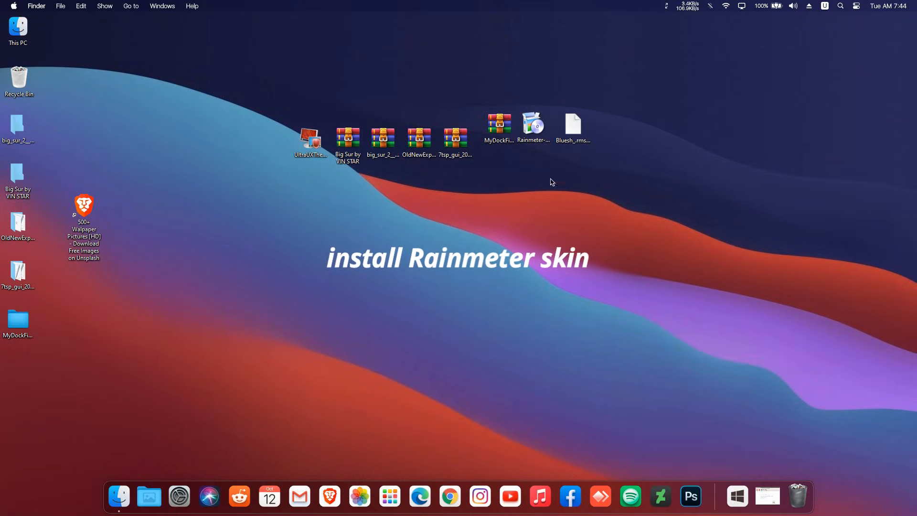
double_click(534, 133)
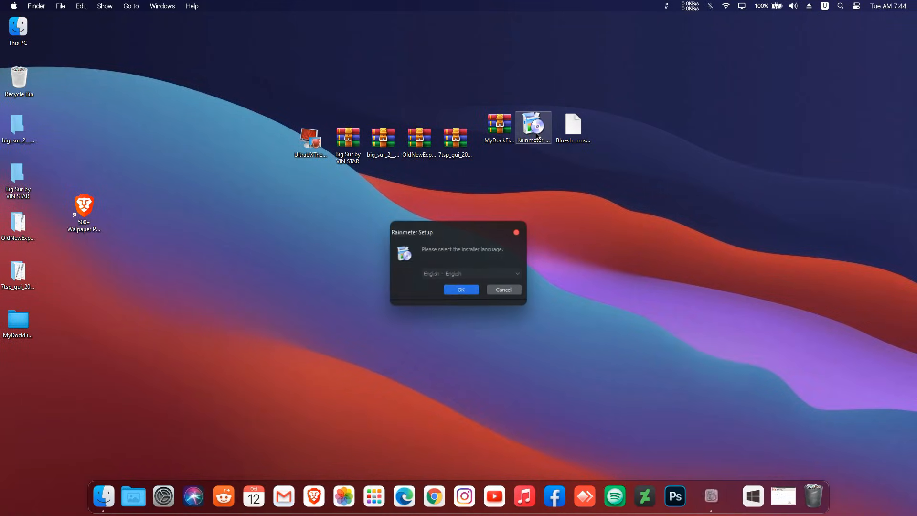
left_click(461, 290)
left_click(512, 344)
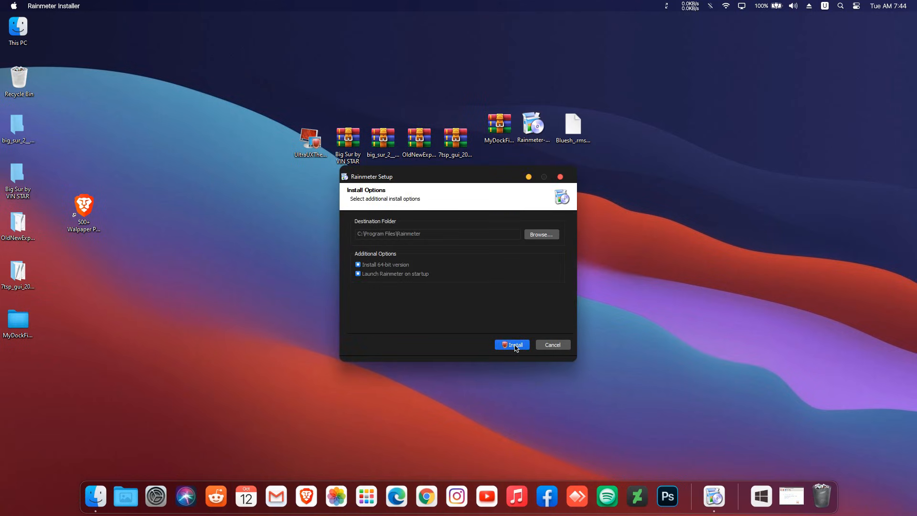
left_click(512, 345)
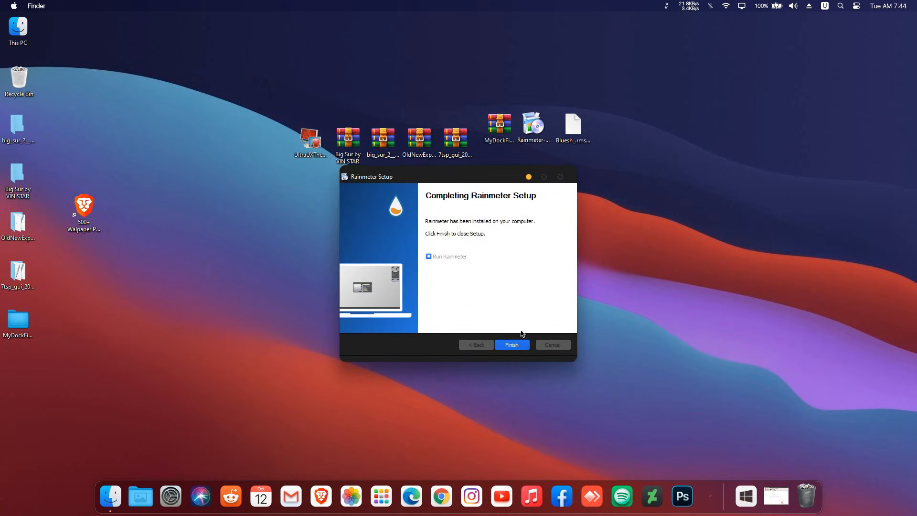
left_click(520, 345)
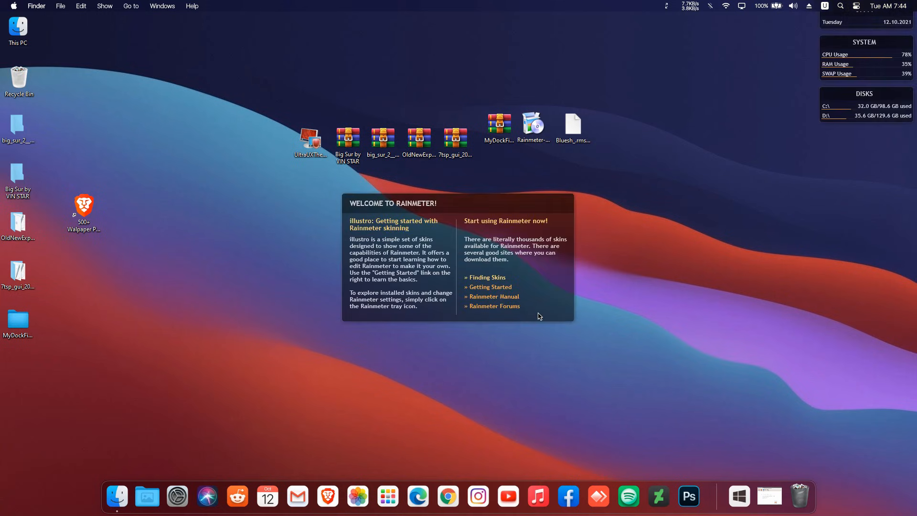
Step: Unload the default illustro Welcome, Disks and System skins from the desktop
right_click(539, 316)
left_click(563, 421)
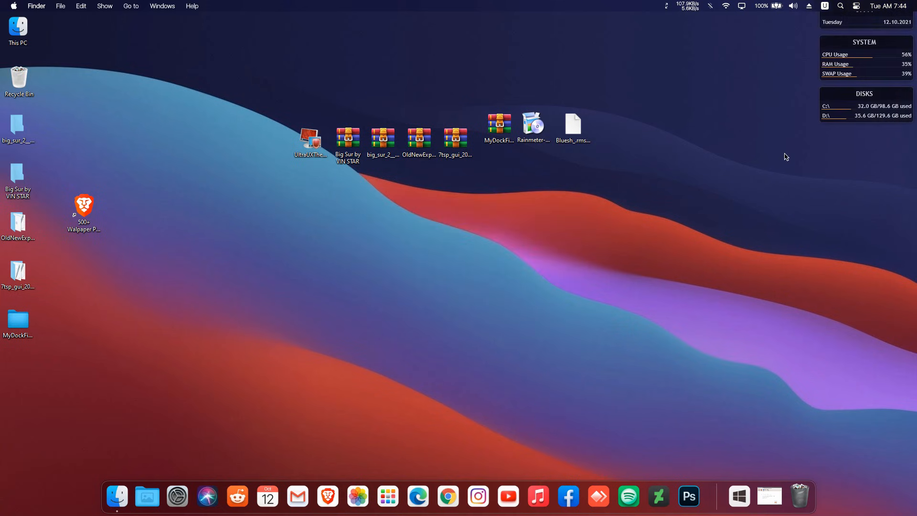
right_click(834, 114)
left_click(845, 218)
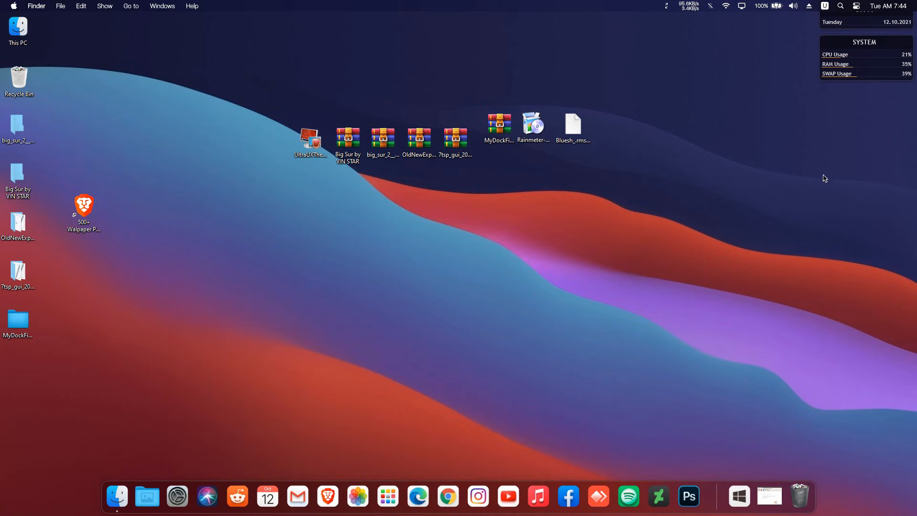
right_click(829, 65)
left_click(838, 170)
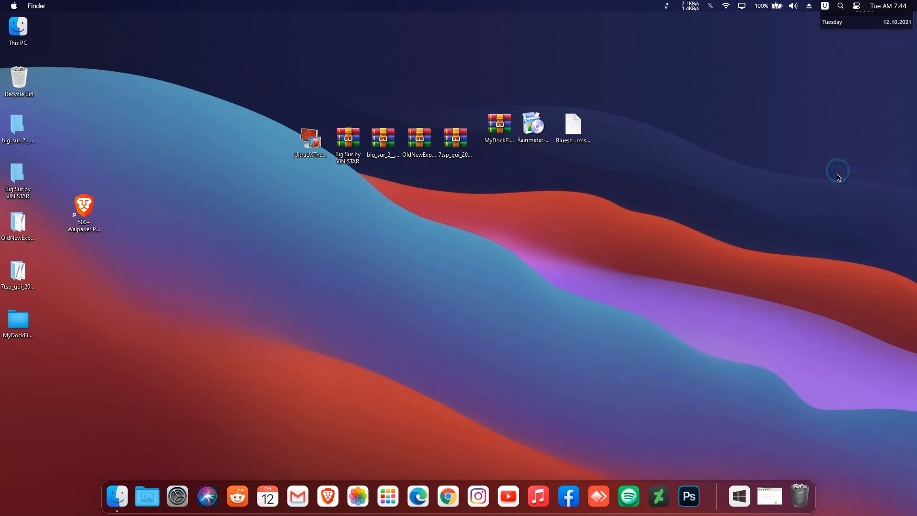
Step: Install the Bluesh Rainmeter skin package from the desktop with its included layout applied
left_click(584, 132)
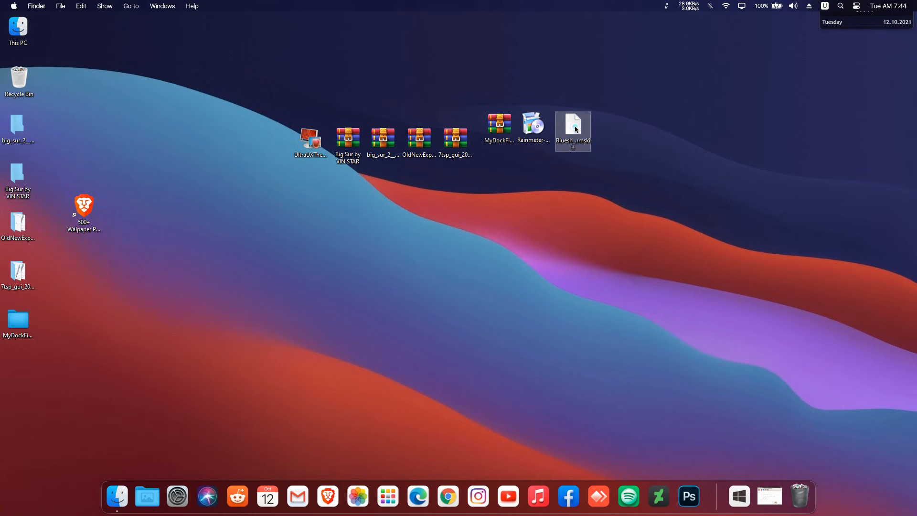
double_click(576, 129)
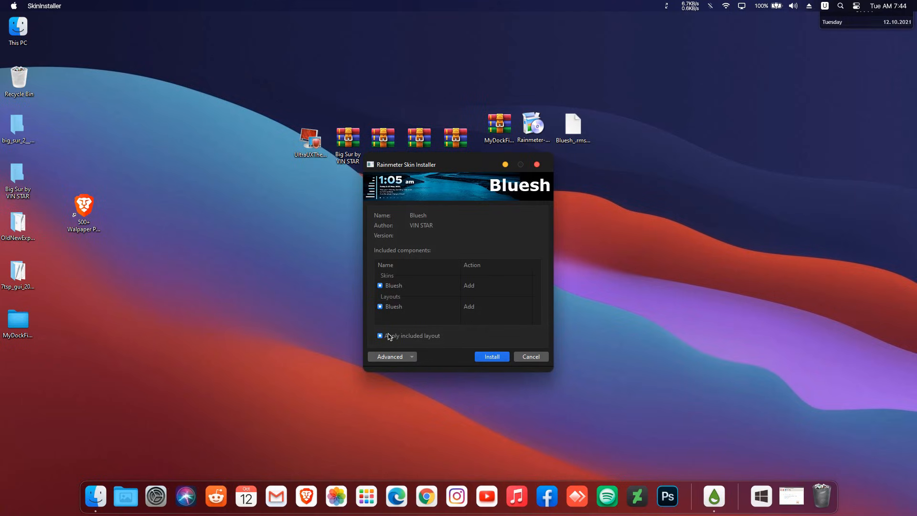
left_click(490, 354)
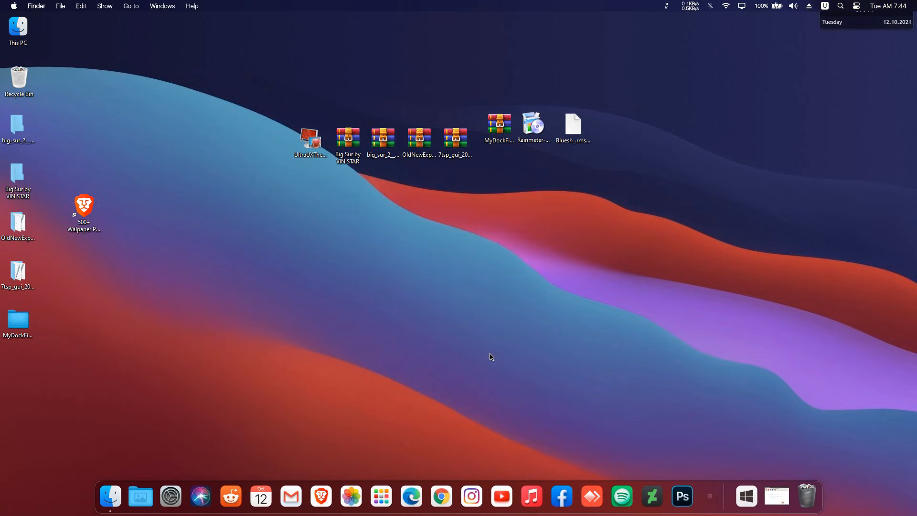
Step: Hide the desktop icons and unload the remaining illustro date skin
right_click(598, 295)
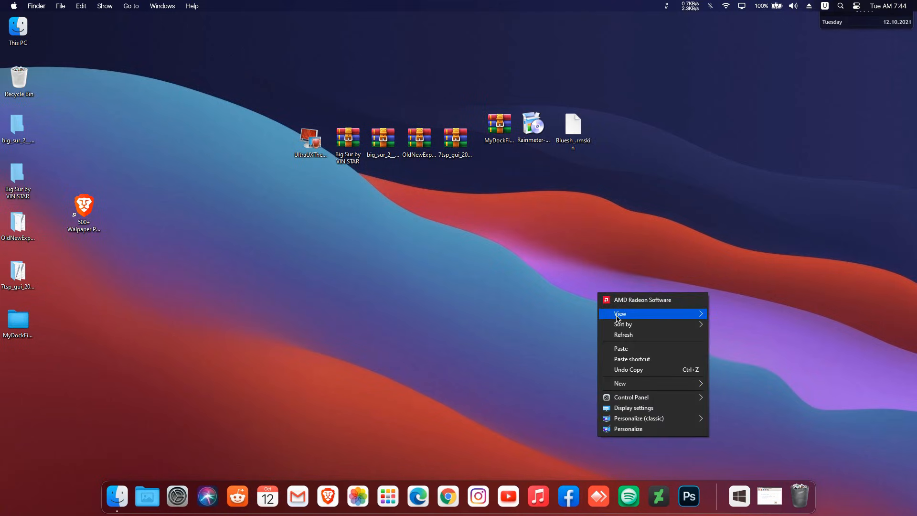
mouse_move(621, 313)
left_click(723, 373)
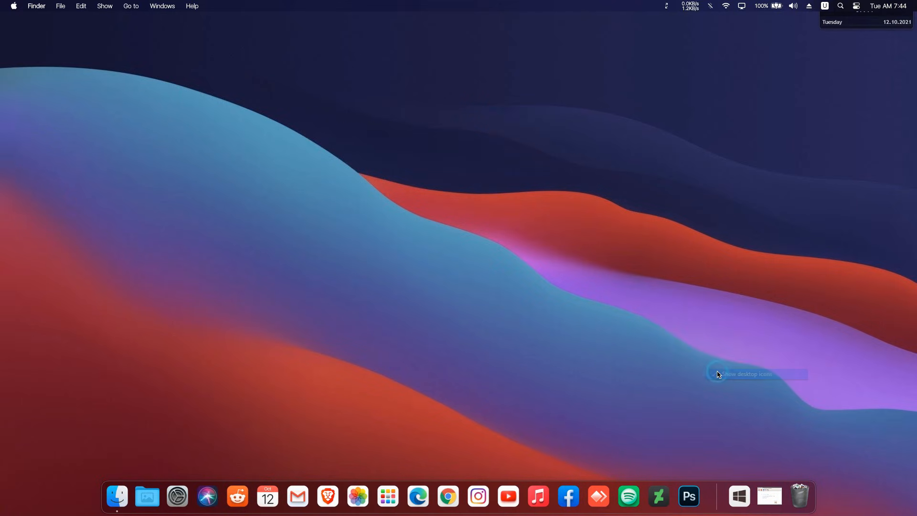
right_click(846, 25)
left_click(856, 133)
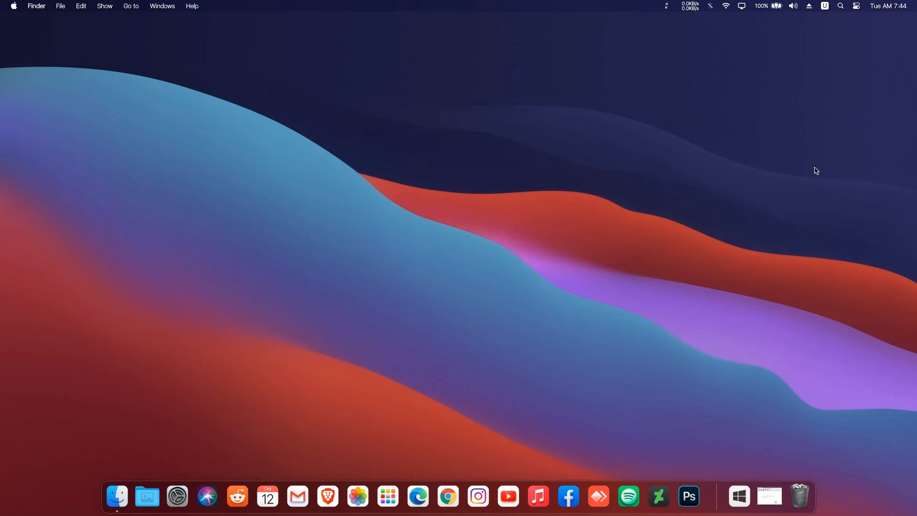
Step: Load Animation.ini from the Bluesh skin in the Rainmeter manager and place it at about 137, 695 on the desktop
left_click(736, 486)
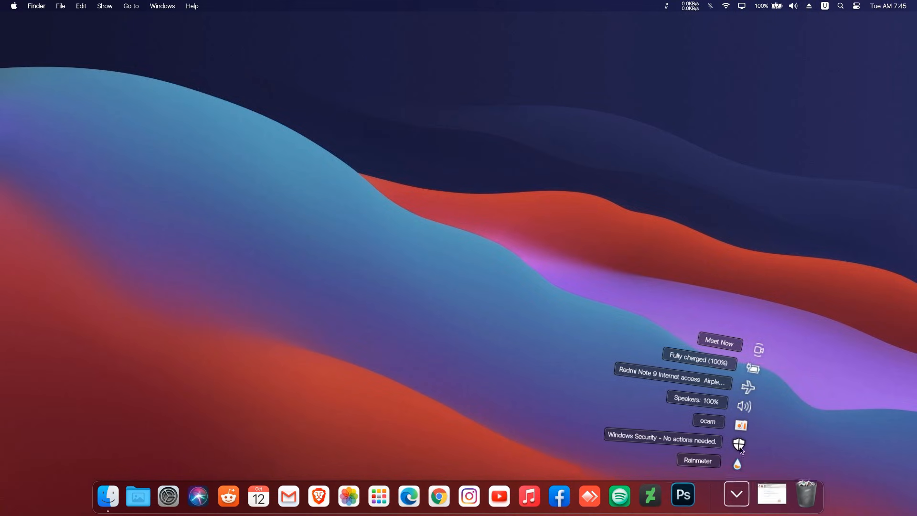
left_click(738, 464)
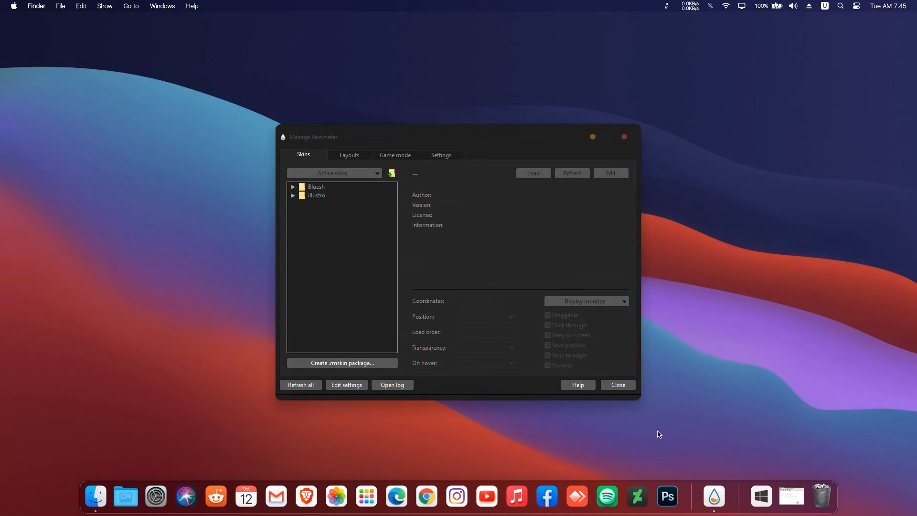
double_click(314, 189)
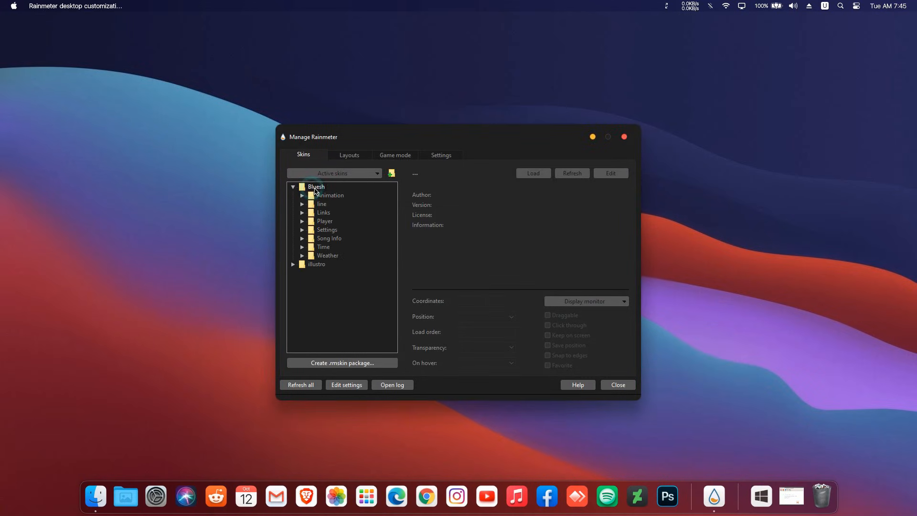
double_click(327, 196)
left_click(337, 204)
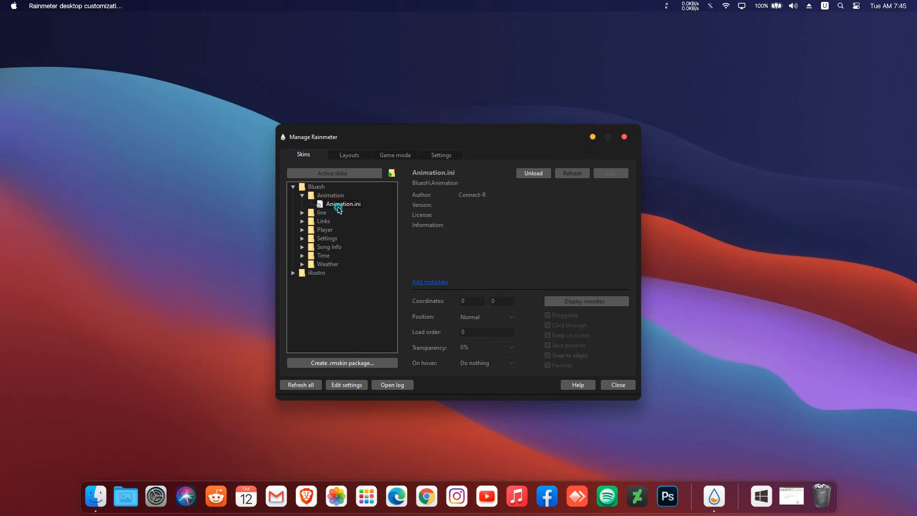
left_click_drag(28, 16, 95, 347)
Step: Load Song Info.ini and Time.ini from the Bluesh skin and close the Rainmeter manager
left_click(328, 247)
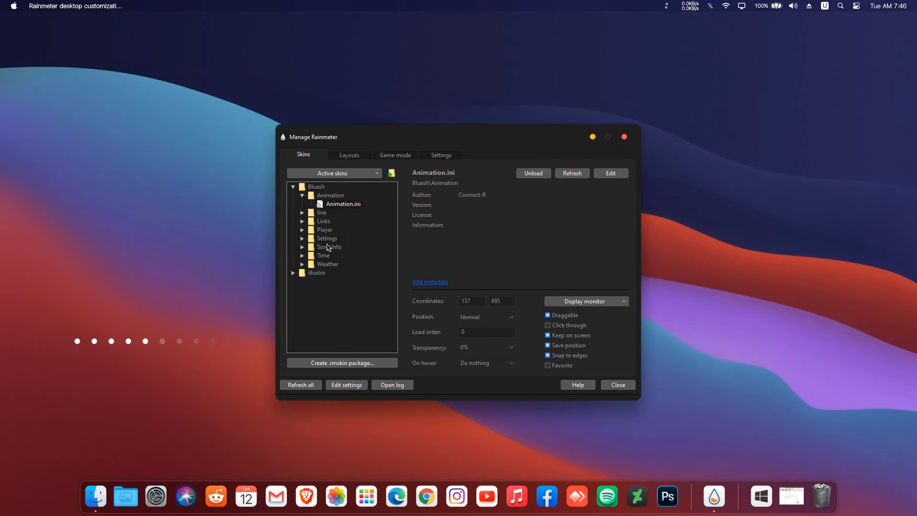
double_click(329, 247)
double_click(337, 256)
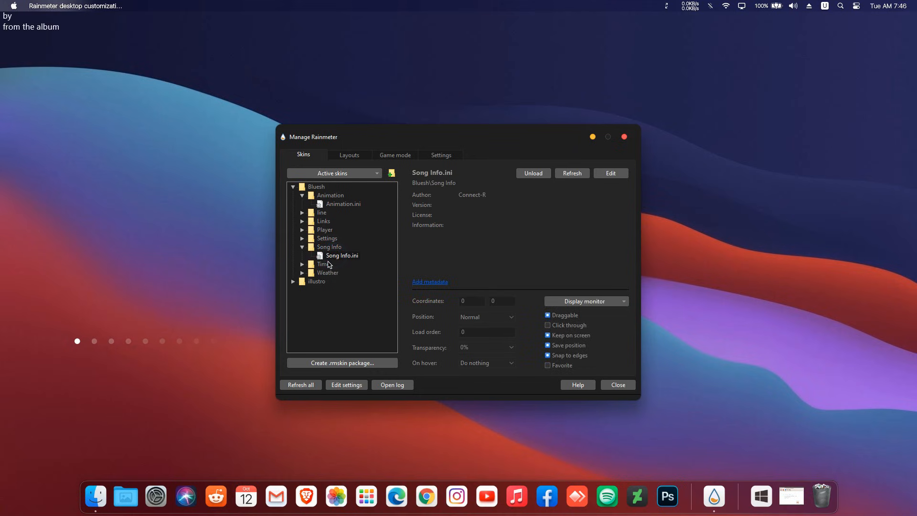
left_click(324, 265)
double_click(324, 265)
double_click(335, 272)
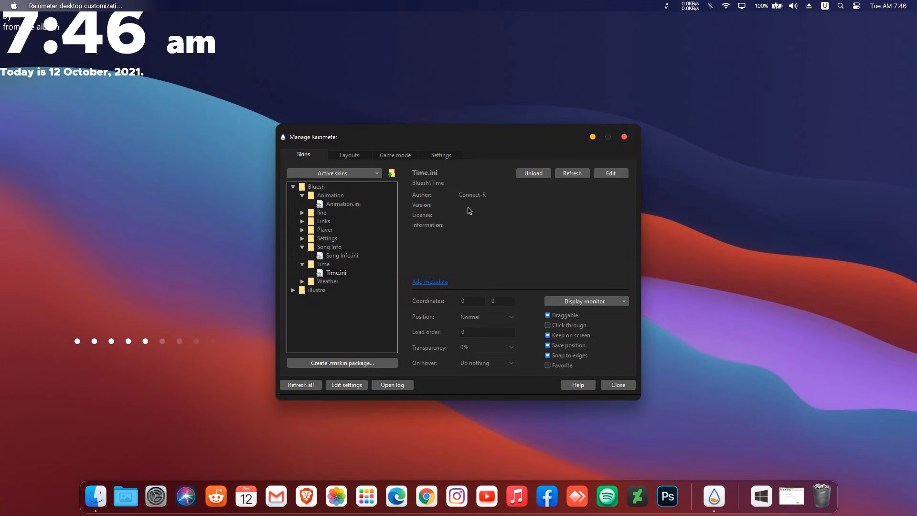
left_click(625, 138)
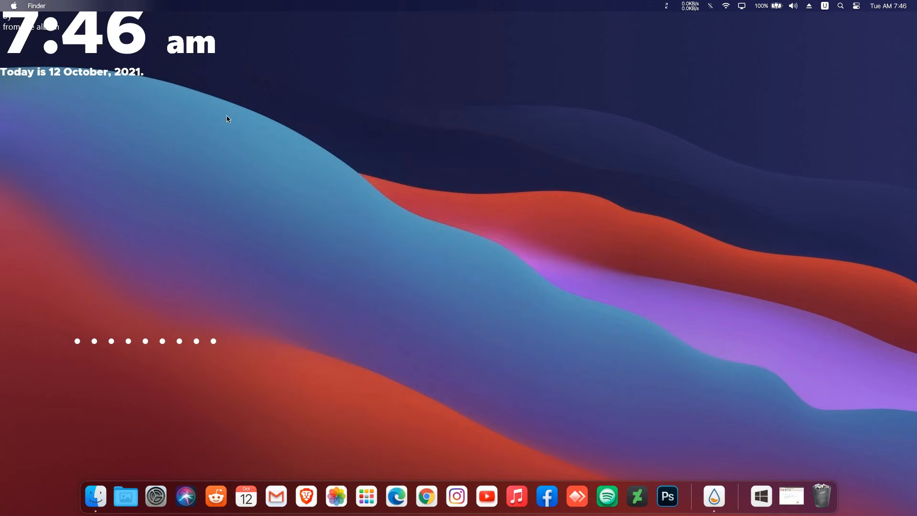
Step: Arrange the Bluesh skins at the desktop's lower left, with the clock above the song info and the dot animation beneath
left_click_drag(134, 59, 207, 292)
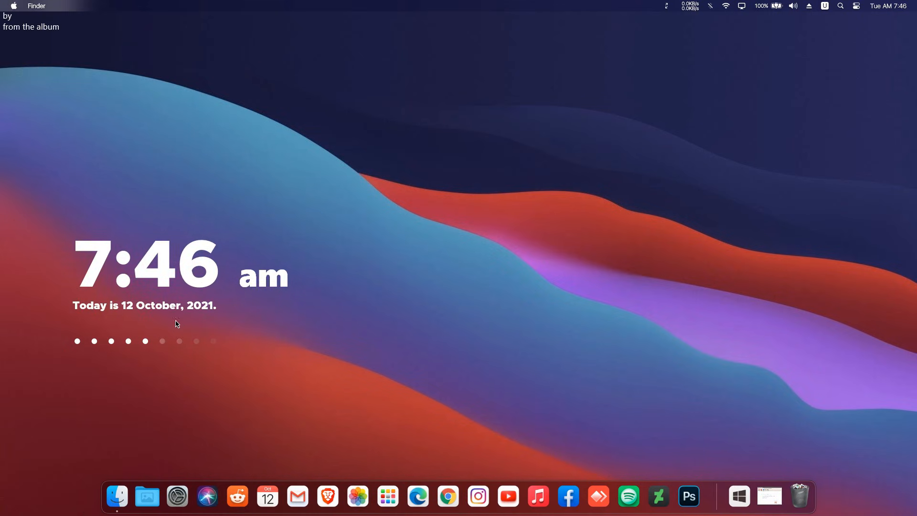
left_click_drag(149, 341, 153, 401)
left_click_drag(164, 264, 158, 310)
left_click_drag(53, 29, 109, 393)
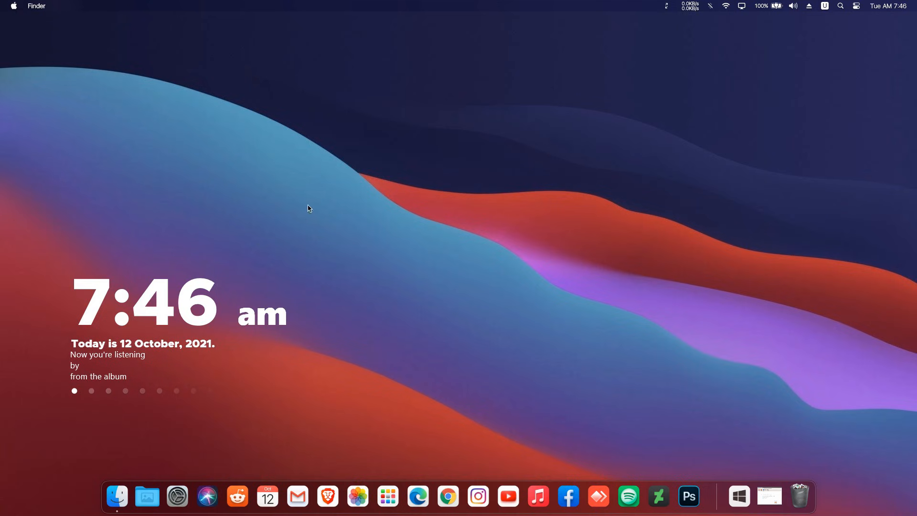
left_click(447, 103)
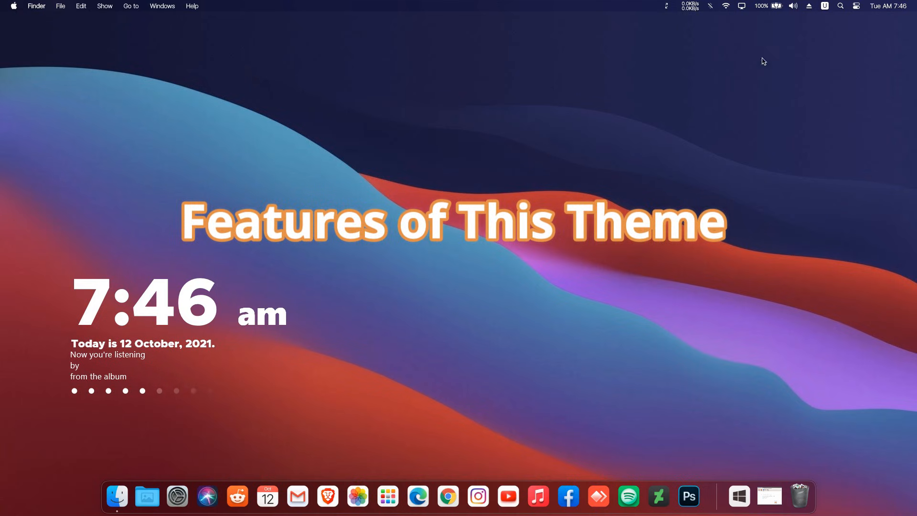
Step: Raise the display brightness and sound volume to maximum in the control center and close it
left_click(855, 7)
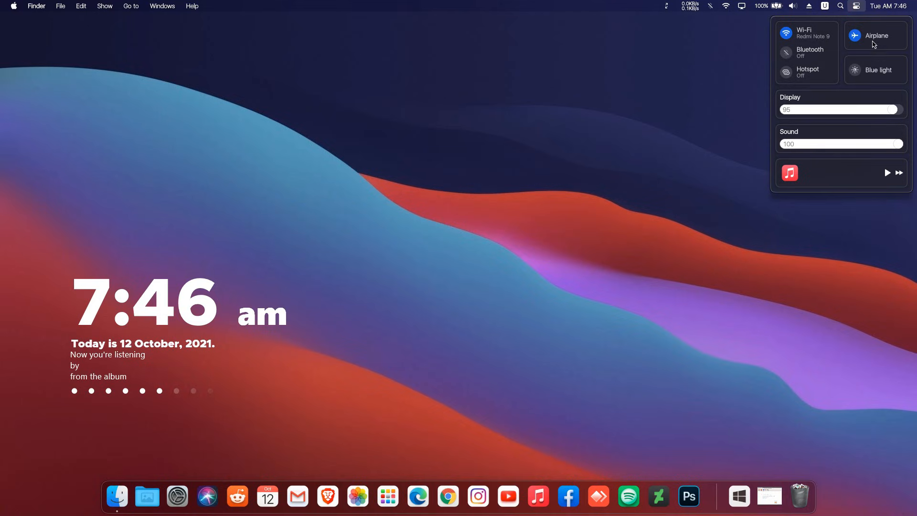
mouse_move(894, 109)
left_mouse_down()
mouse_move(852, 110)
mouse_move(900, 111)
left_mouse_up()
mouse_move(896, 145)
left_mouse_down()
mouse_move(825, 148)
mouse_move(910, 152)
left_mouse_up()
left_click(706, 104)
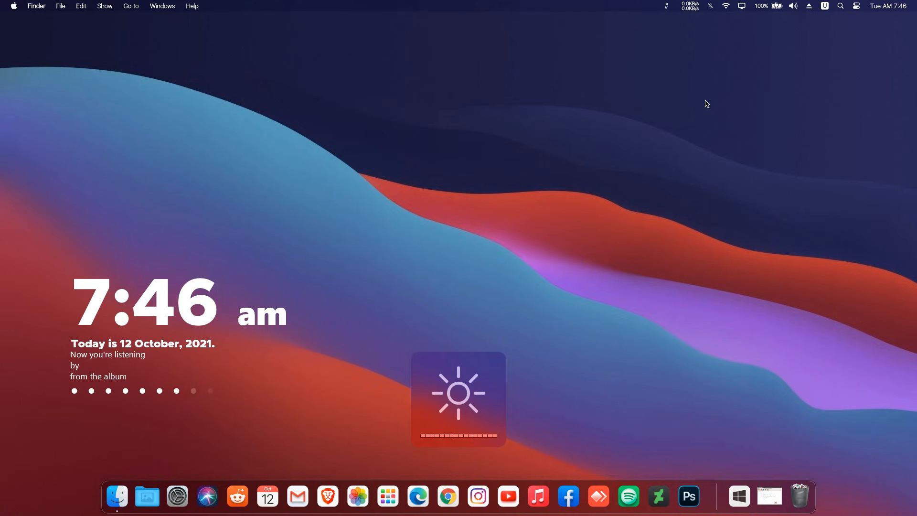
key("XF86AudioRaiseVolume")
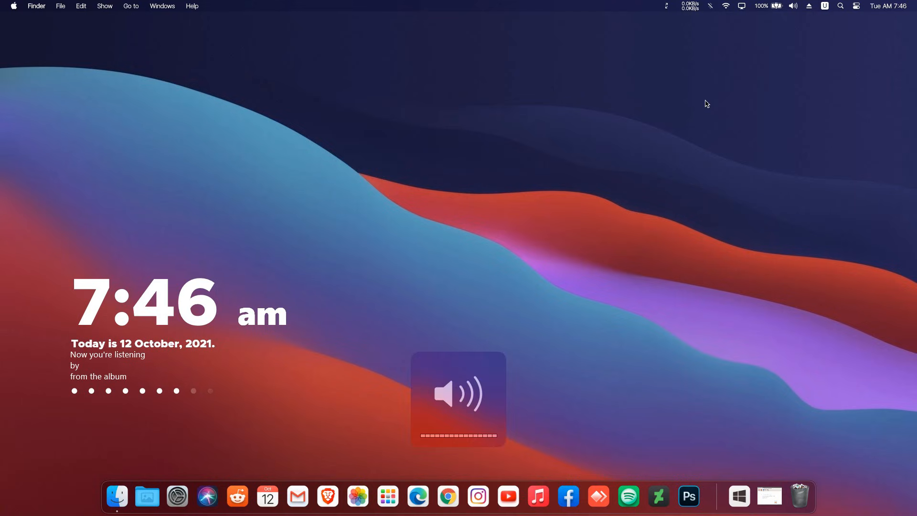
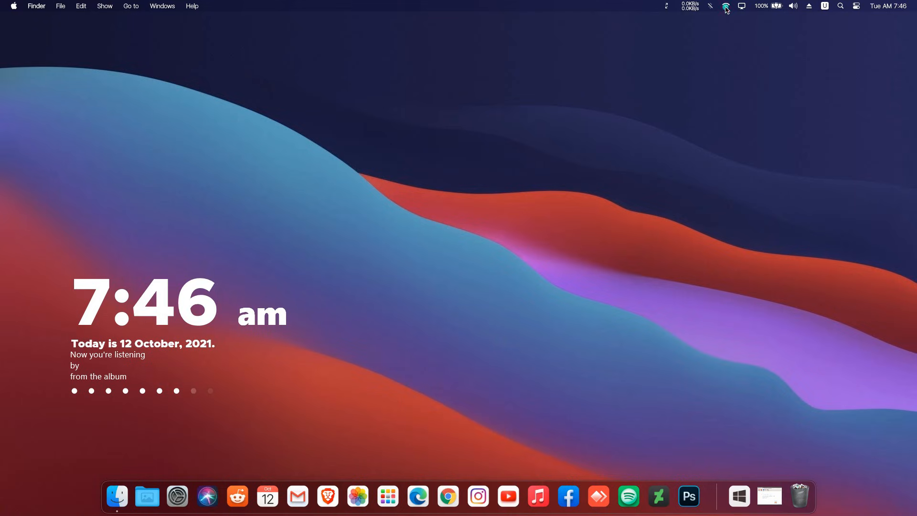
Step: Examine the Wi-Fi network list and the battery power mode options
left_click(726, 7)
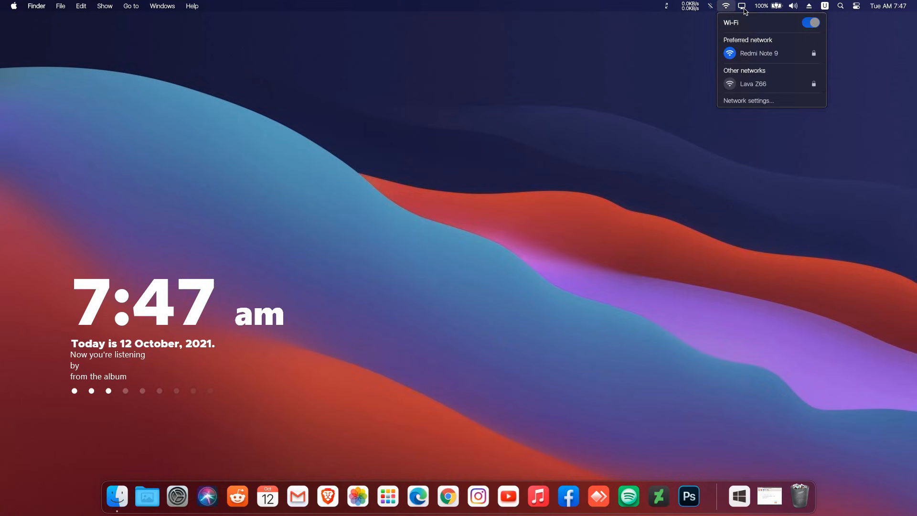
left_click(741, 7)
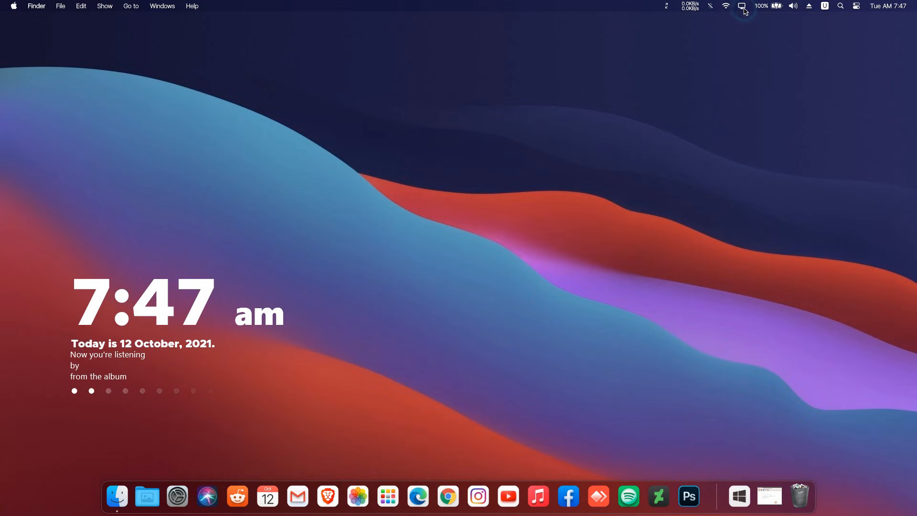
left_click(783, 7)
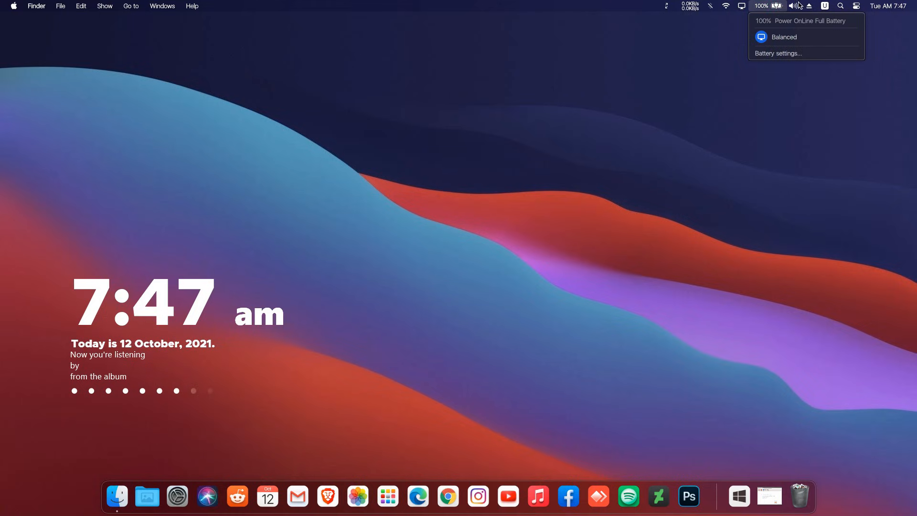
Step: Raise the sound volume to its maximum with the speaker output controls
left_click(798, 5)
left_click(796, 5)
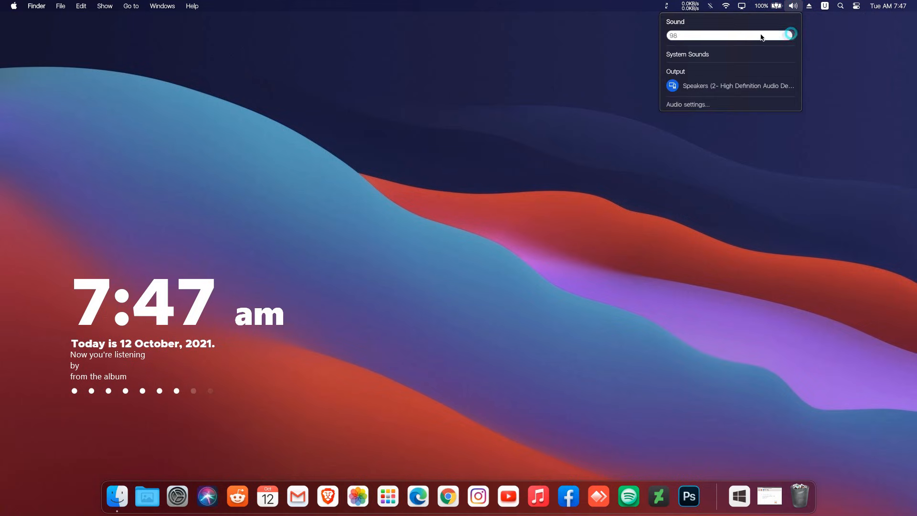
left_click_drag(761, 34, 800, 36)
Step: View the list of hidden background apps and collapse it again
left_click(810, 7)
left_click(810, 6)
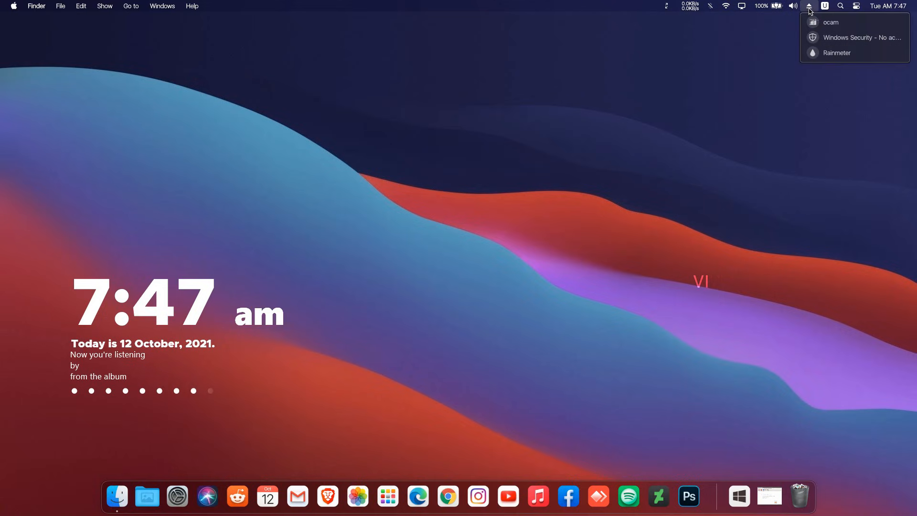
left_click(810, 10)
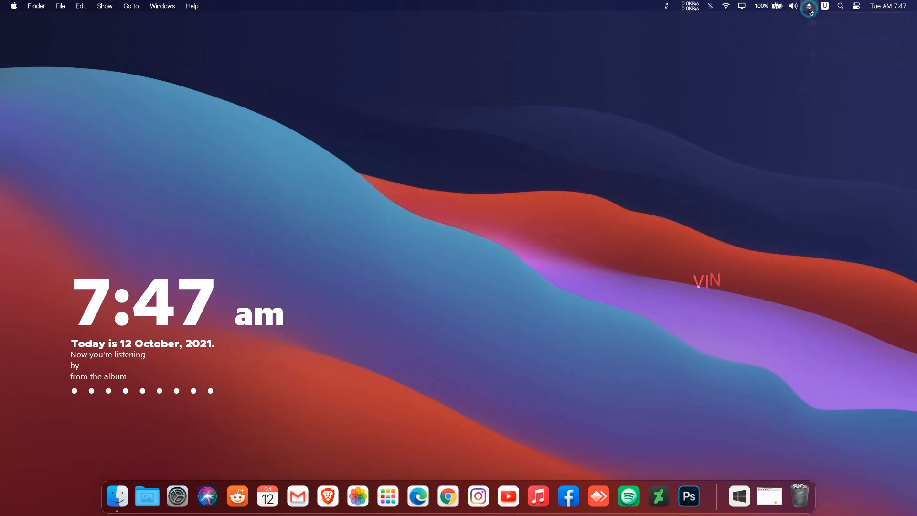
Step: Bring up the reboot confirmation from the Apple logo's power options and cancel it
left_click(15, 8)
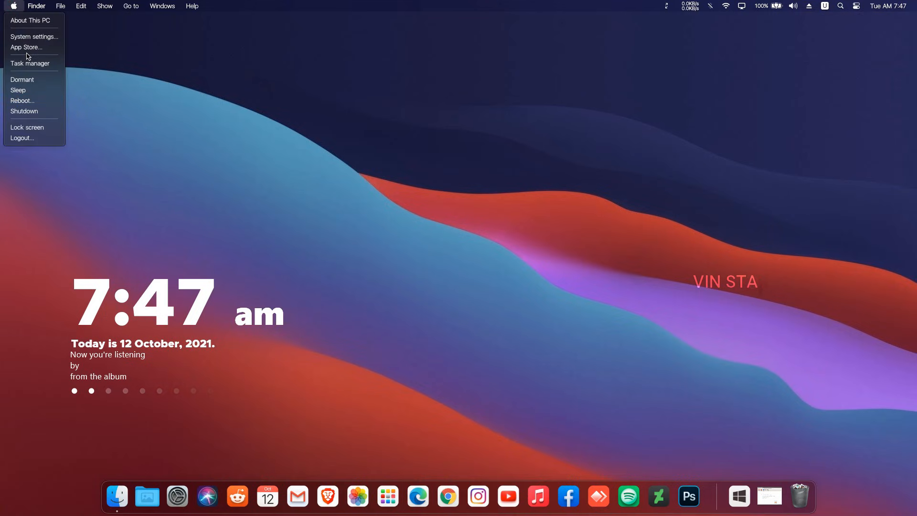
left_click(23, 102)
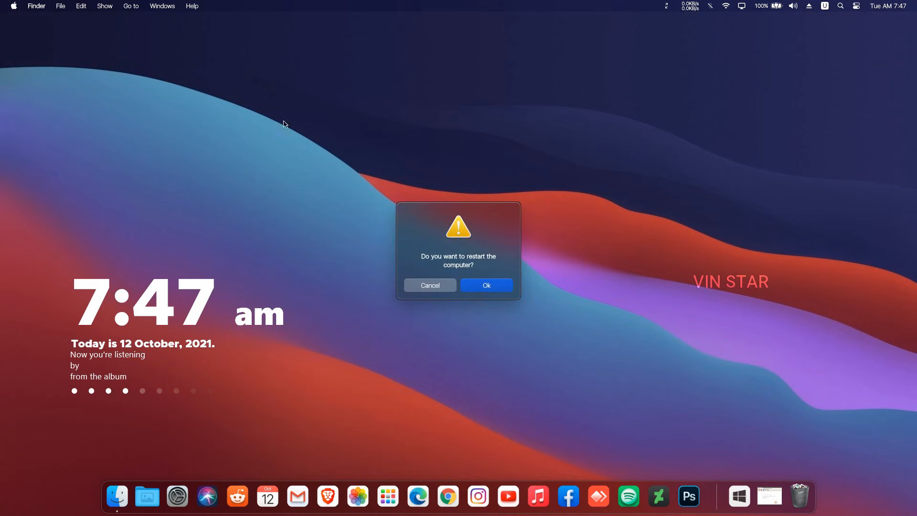
left_click(431, 286)
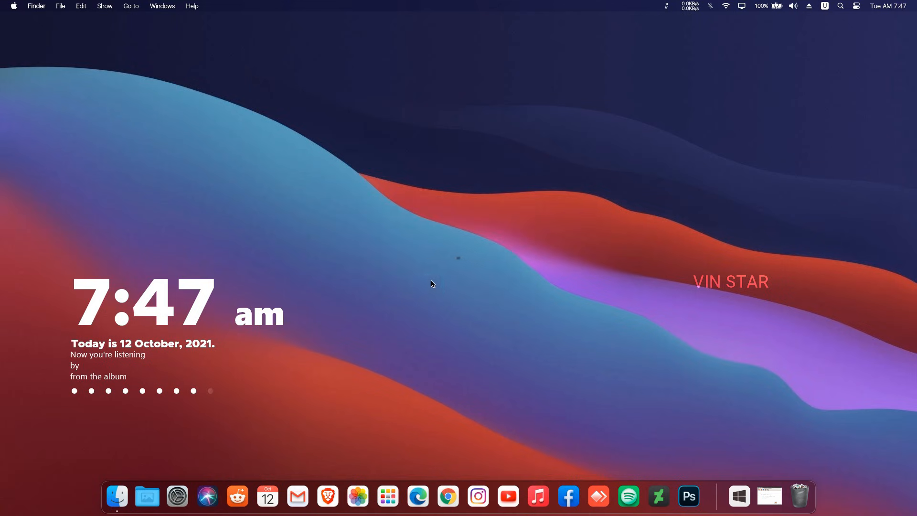
Step: Open the default Windows Start menu from the Apple logo and close it again
right_click(15, 8)
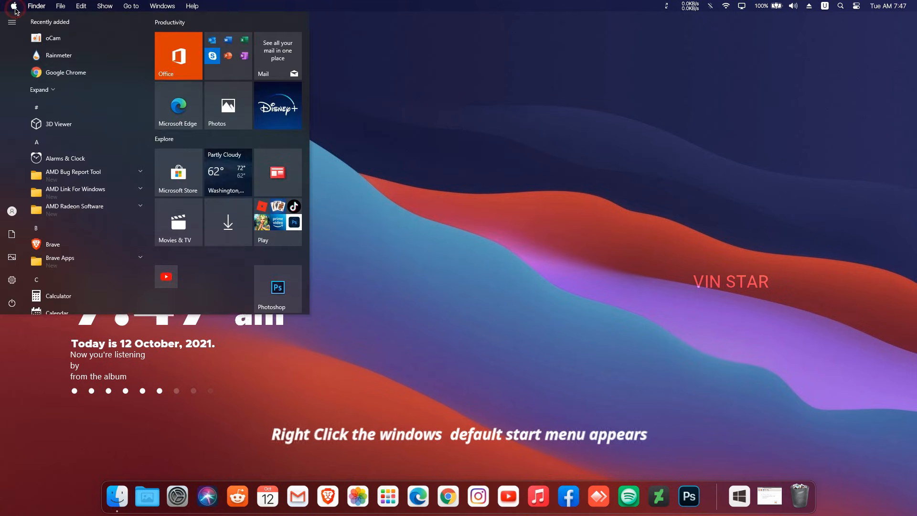
left_click(15, 9)
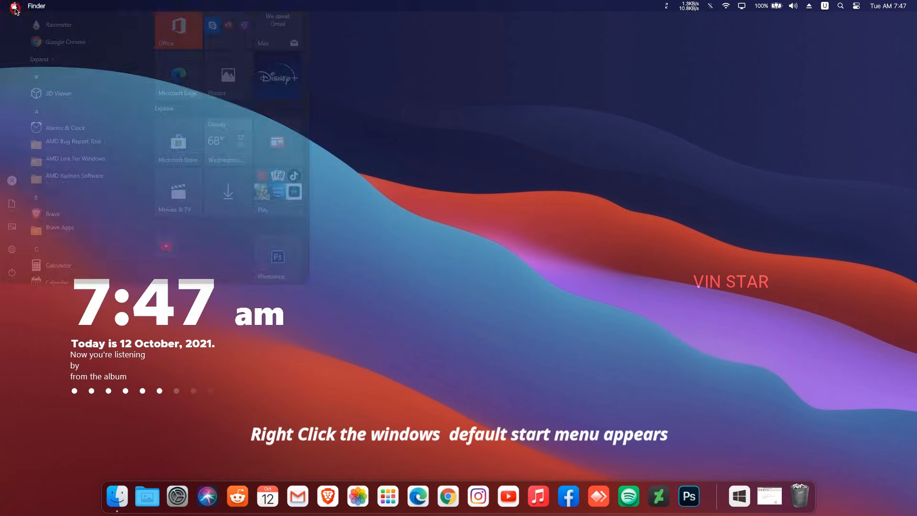
left_click(15, 9)
left_click(16, 9)
right_click(15, 8)
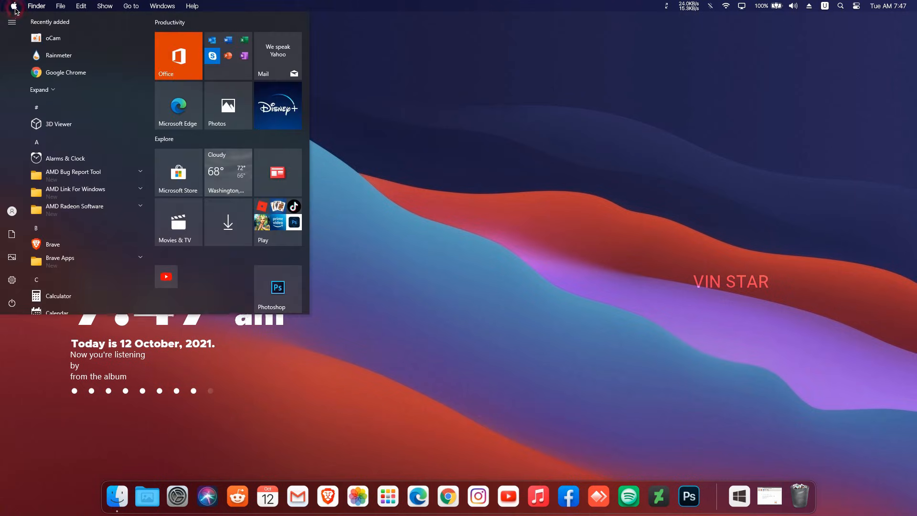
left_click(15, 9)
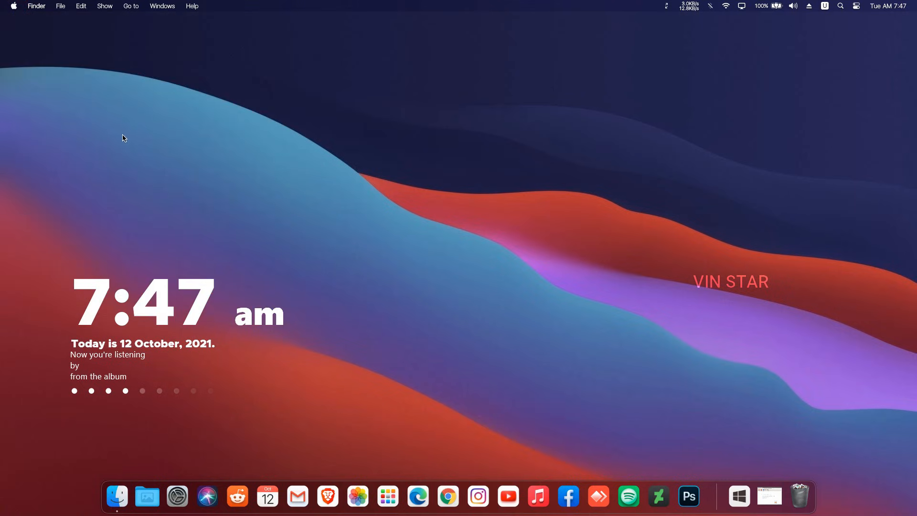
Step: Open the This PC window from the dock's Finder, minimize and restore it, and close it
left_click(118, 496)
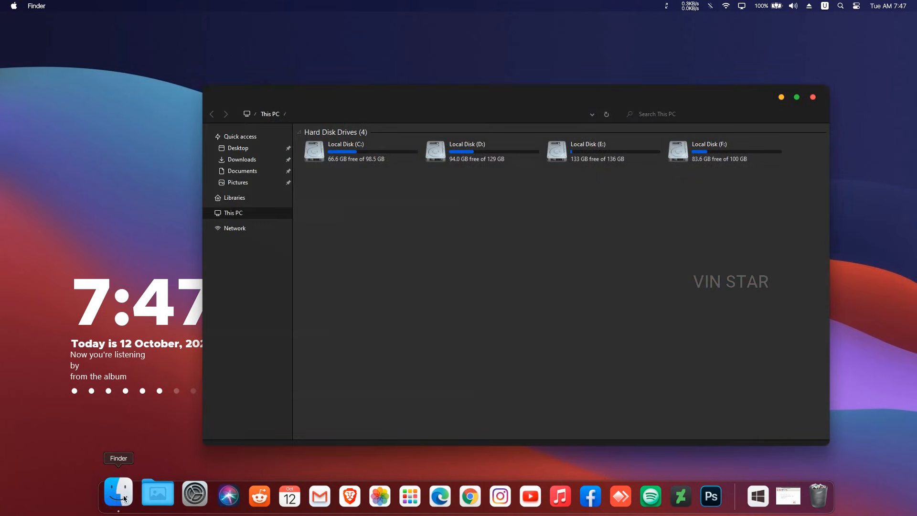
left_click(781, 98)
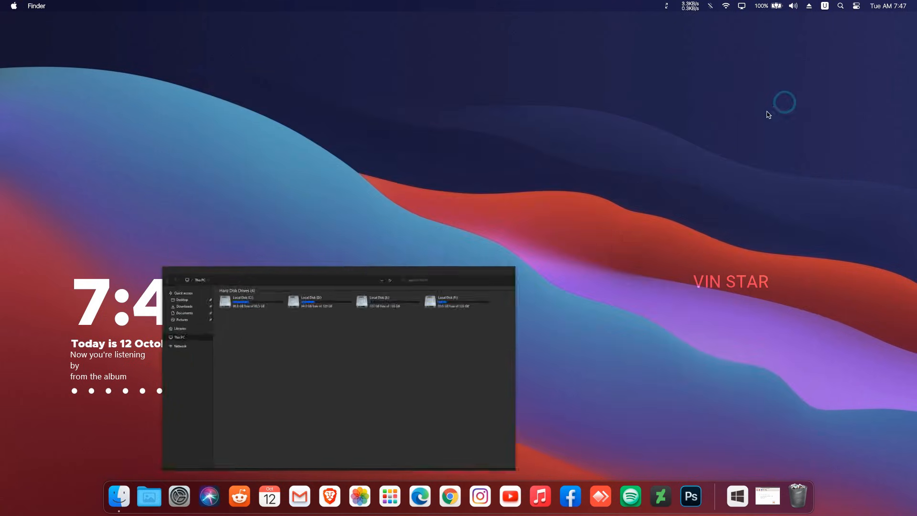
mouse_move(119, 494)
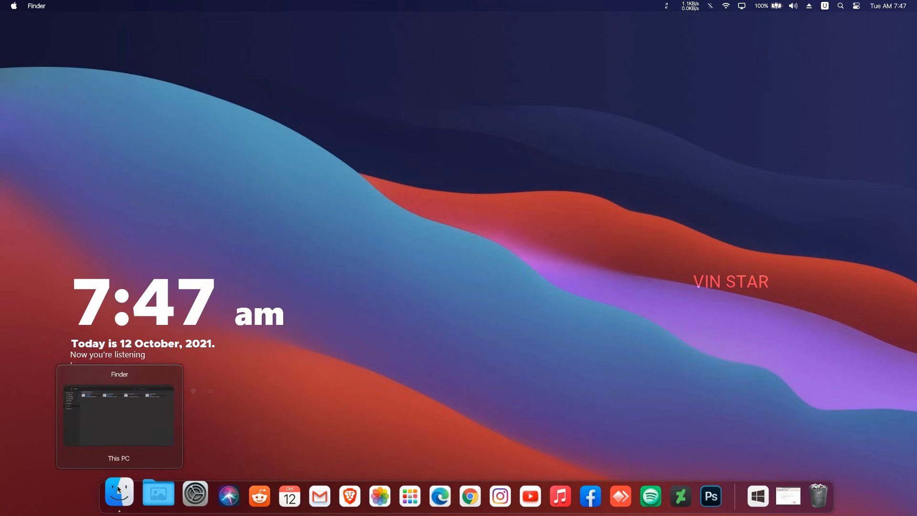
left_click(119, 413)
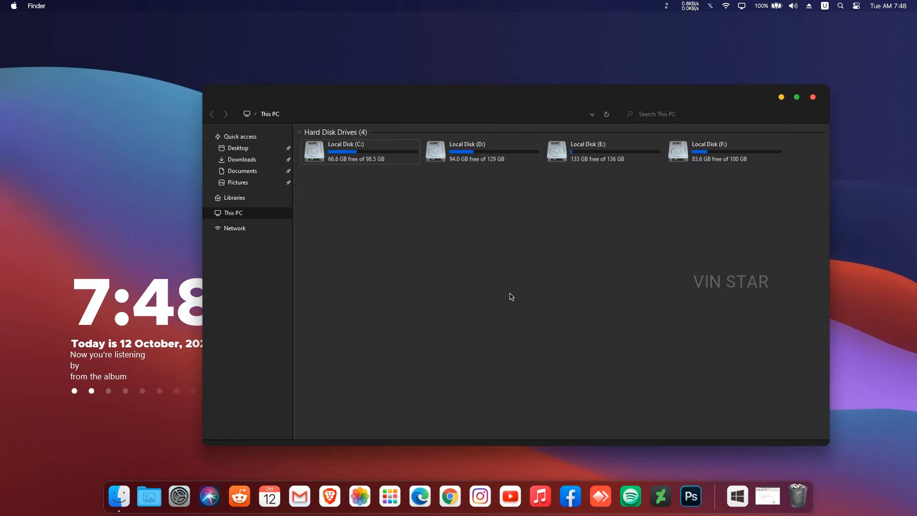
left_click(813, 98)
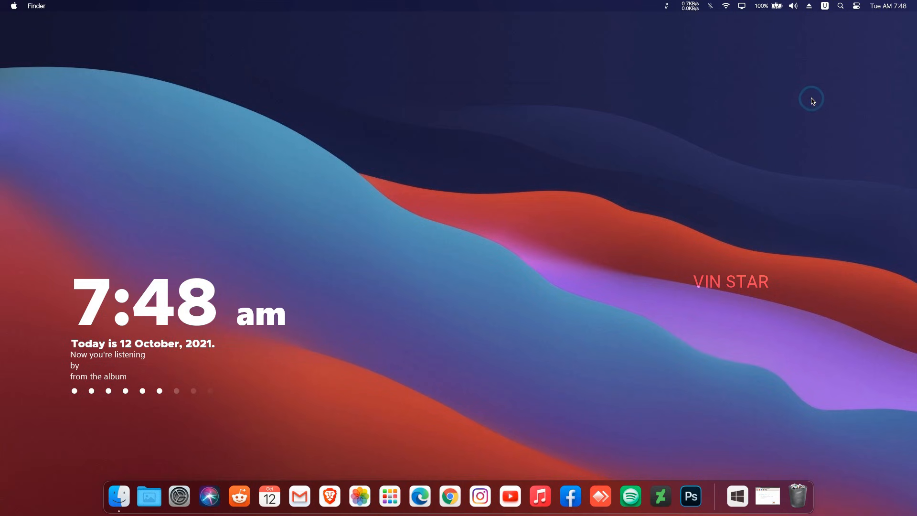
Step: Browse both pages of the full-screen app launcher, search it for "go", and return to the desktop
left_click(389, 494)
scroll(446, 332, "down", 2)
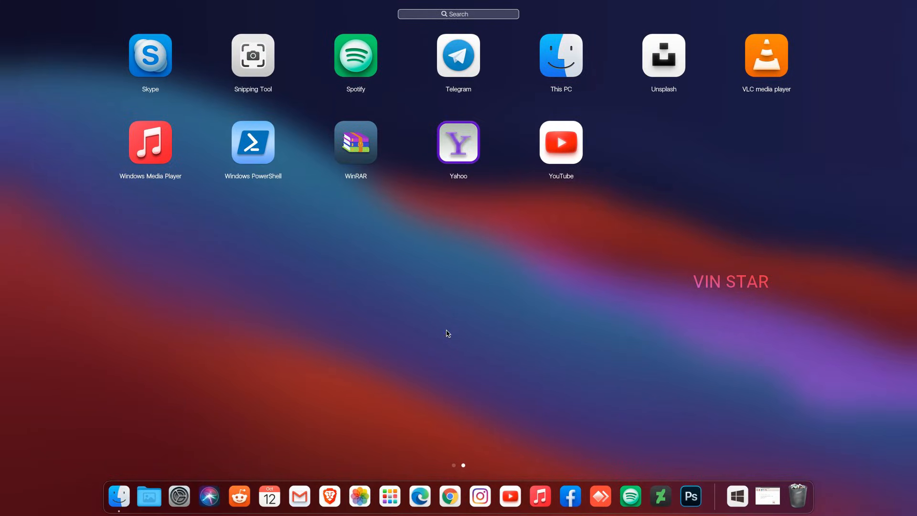
scroll(447, 333, "up", 2)
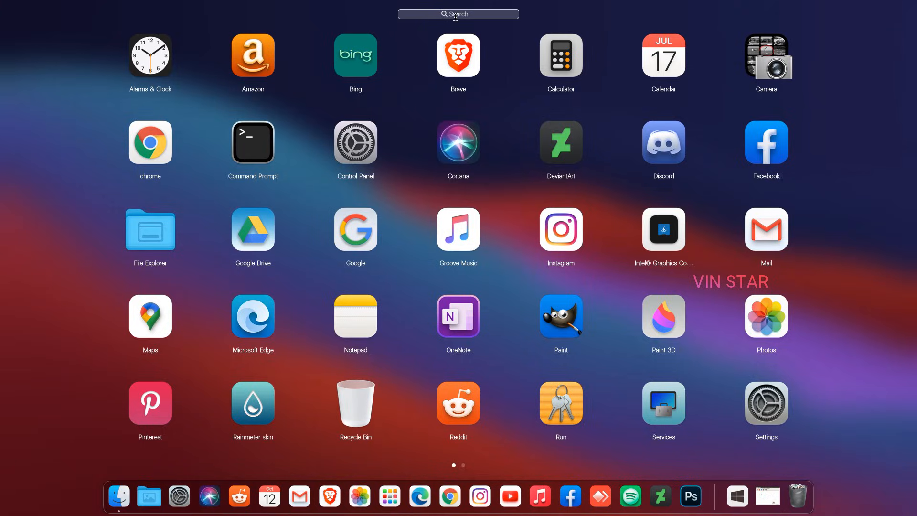
type("go")
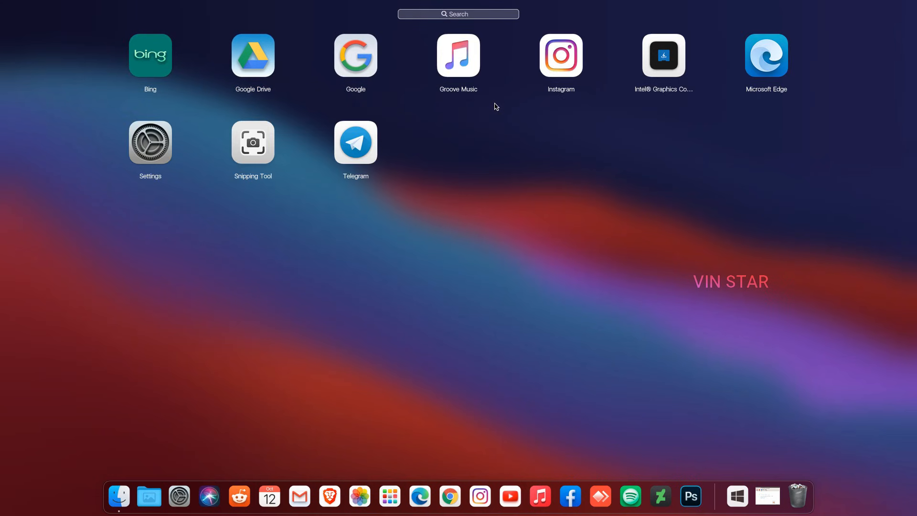
key("BackSpace")
left_click(881, 182)
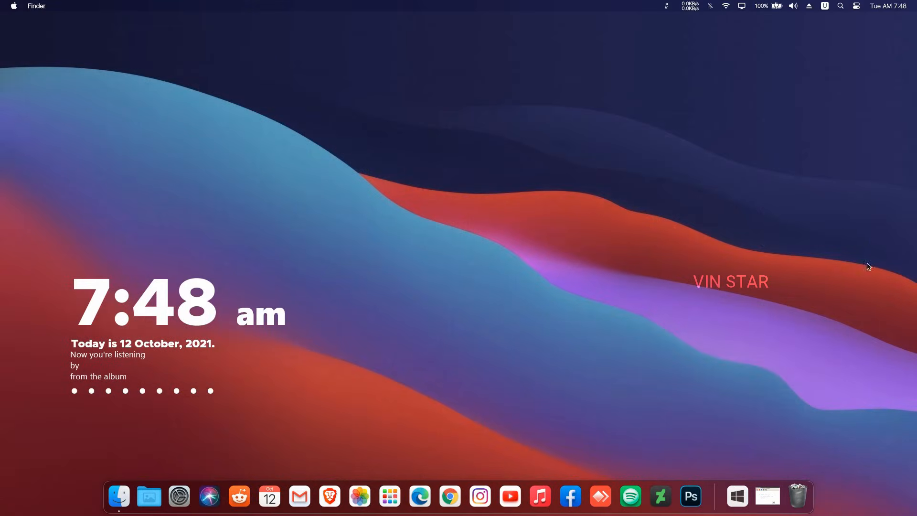
Step: Expand the pictures folder stack in the dock to view its files and collapse it
left_click(158, 498)
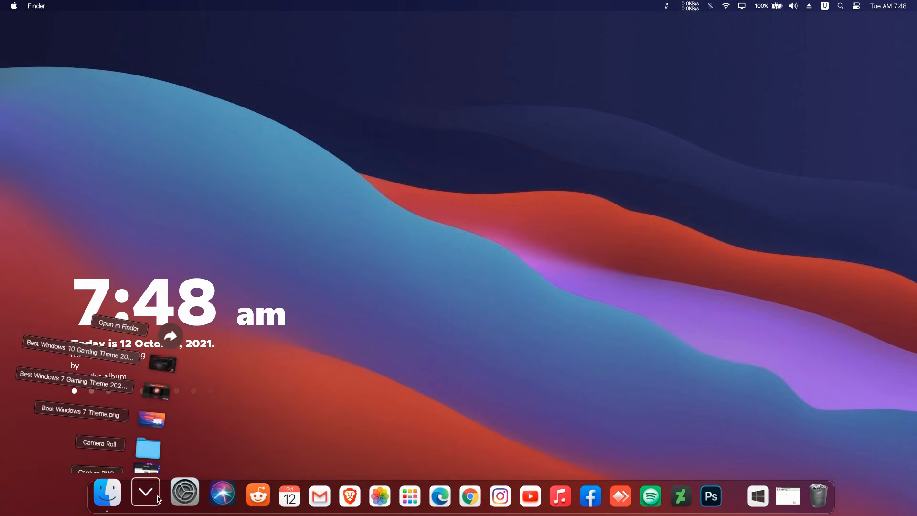
left_click(158, 498)
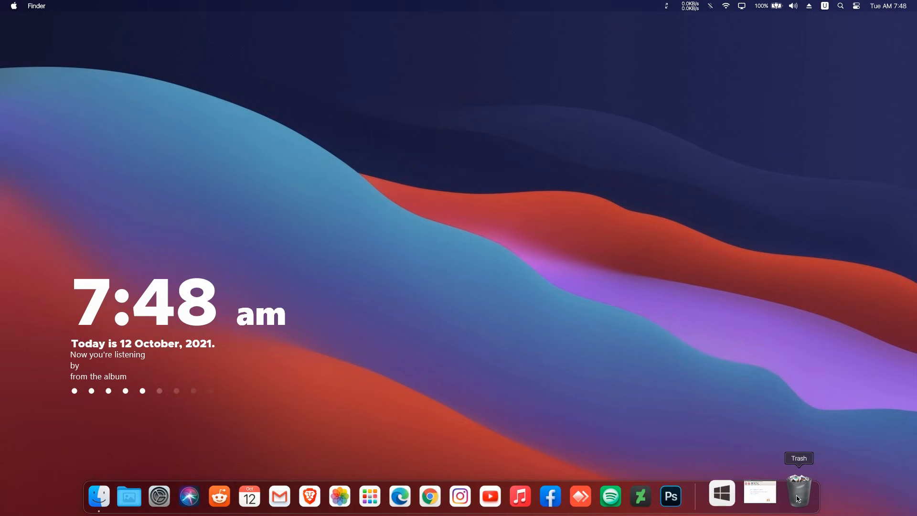
Step: Empty the dock's Trash with confirmation, and open and dismiss the context menu of the desktop
right_click(794, 494)
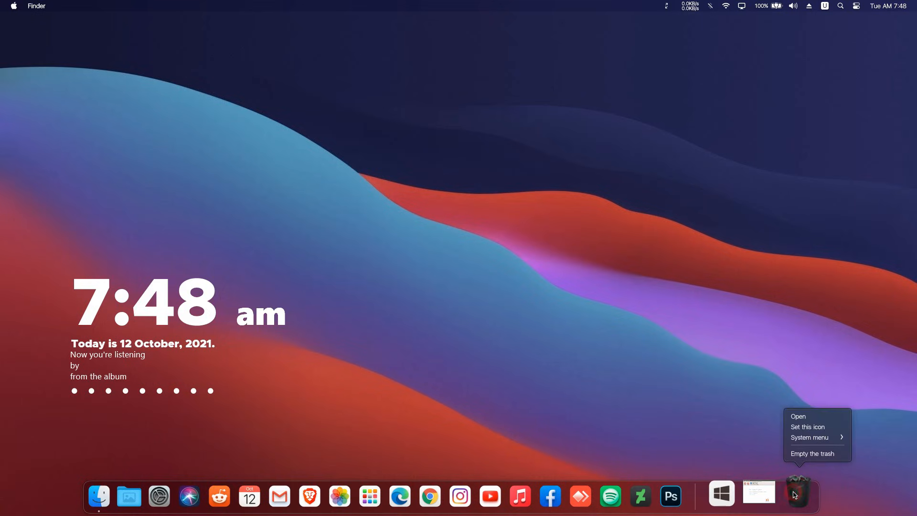
left_click(809, 452)
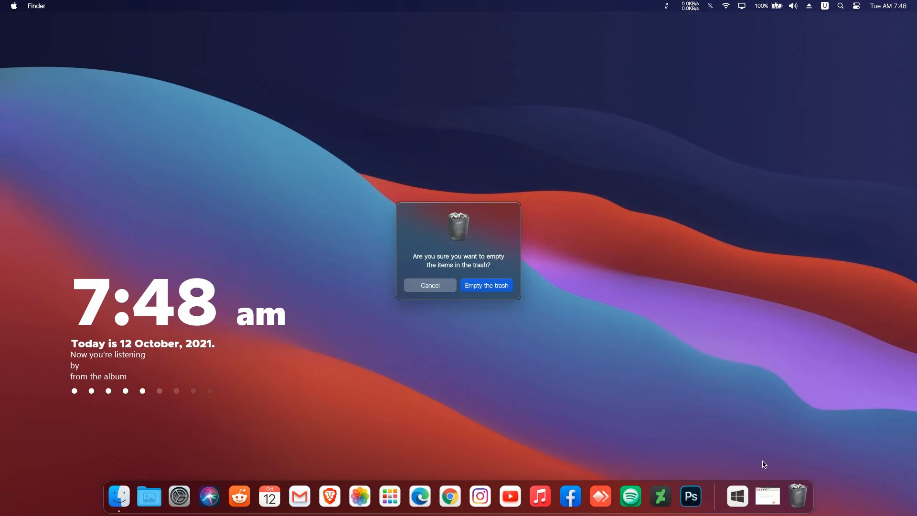
left_click(503, 285)
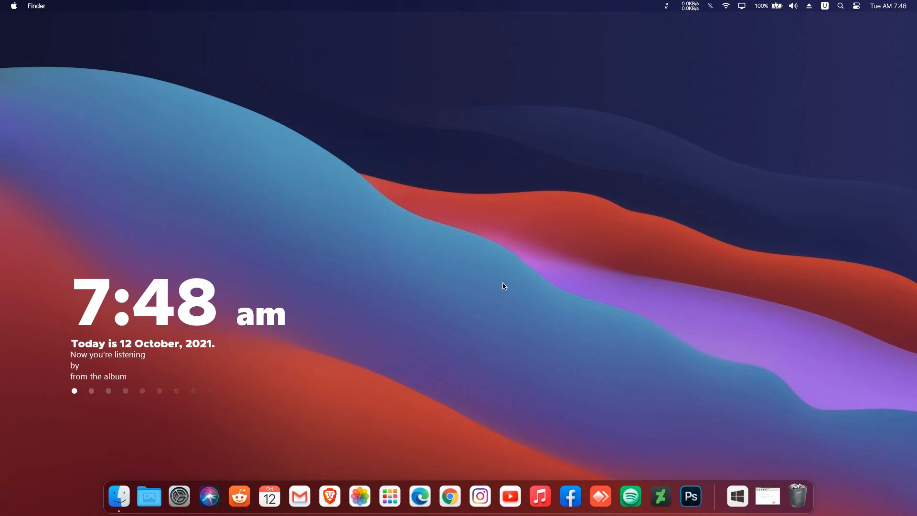
right_click(852, 328)
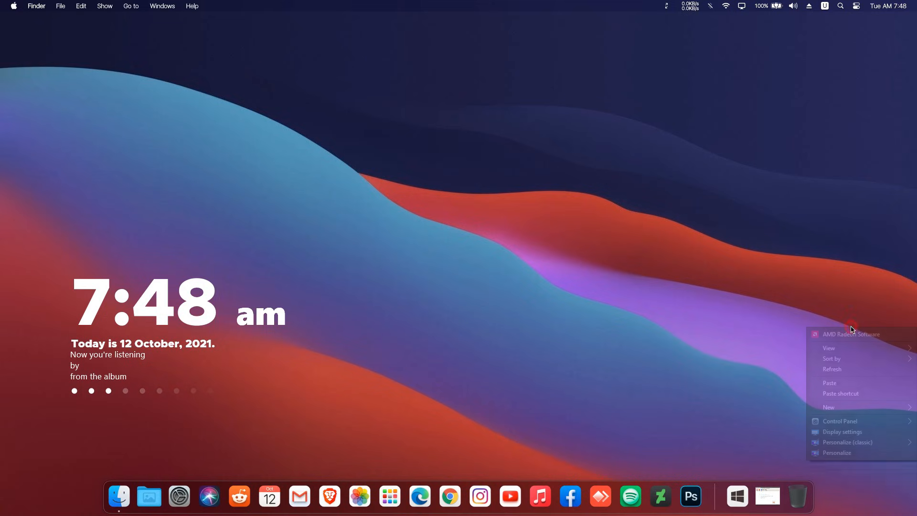
left_click(845, 314)
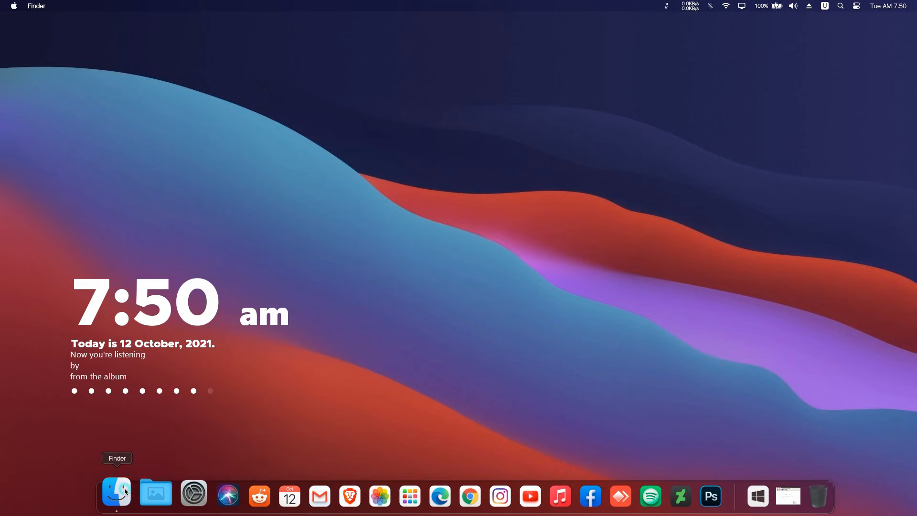
Step: Open the This PC window from Finder, minimize and reopen it, and maximize it and return it to its windowed size
left_click(125, 488)
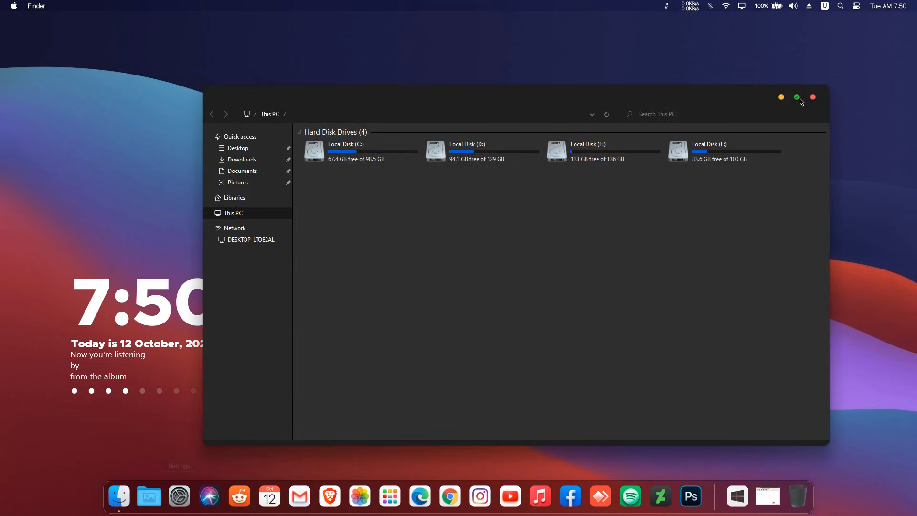
left_click(783, 99)
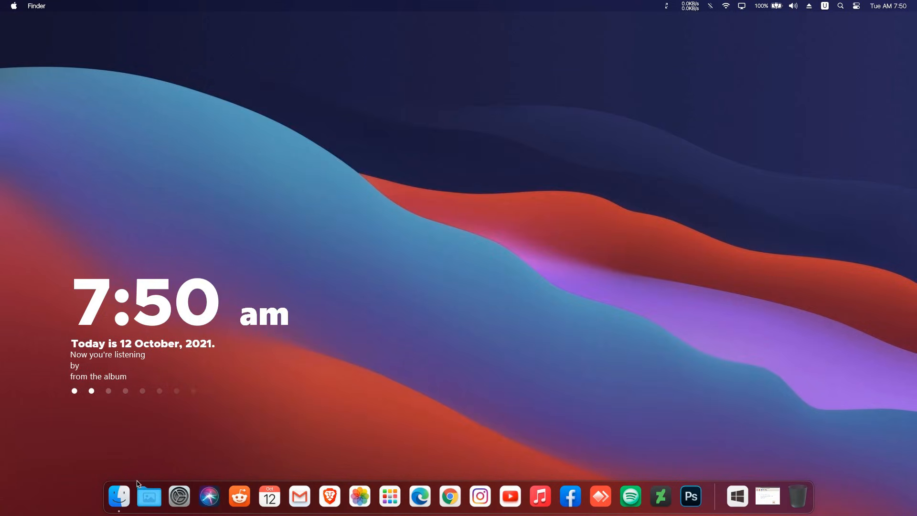
mouse_move(124, 473)
left_click(132, 429)
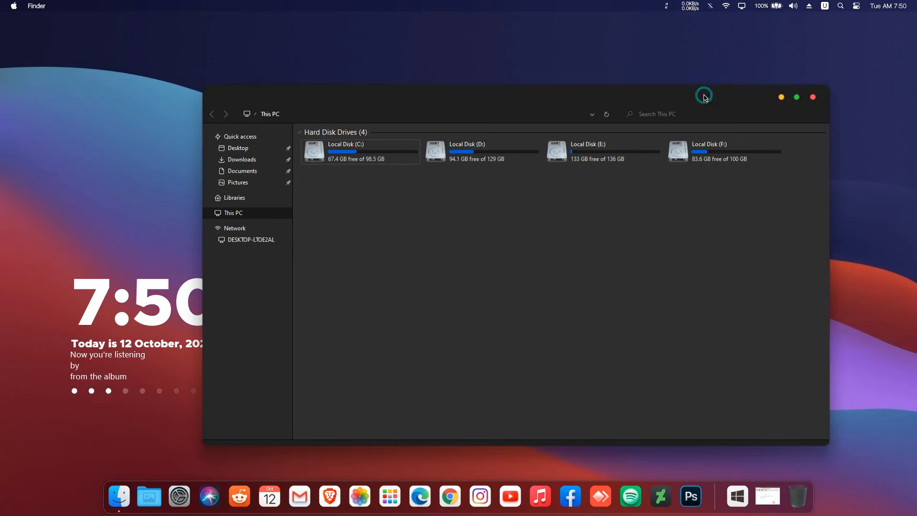
double_click(704, 97)
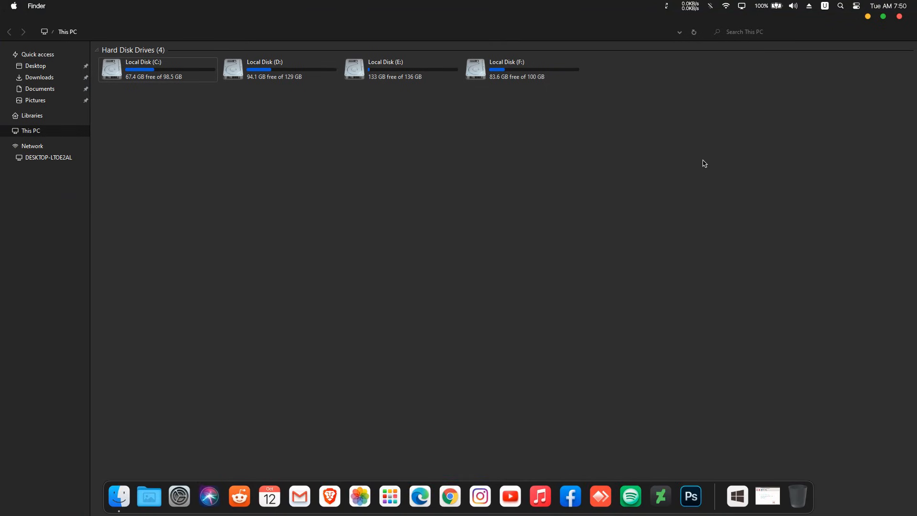
double_click(603, 22)
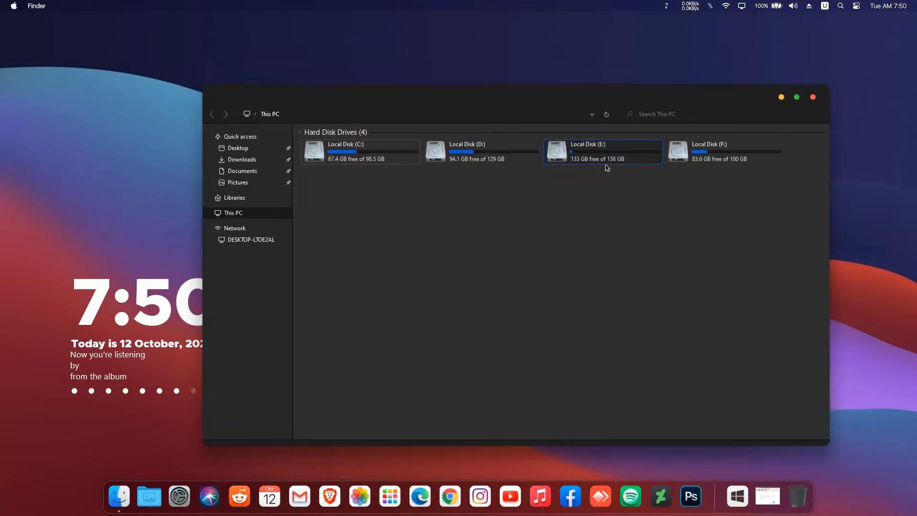
Step: Browse Quick access, Libraries and the contents of Local Disk (C:) in the file window, and close it
left_click(256, 138)
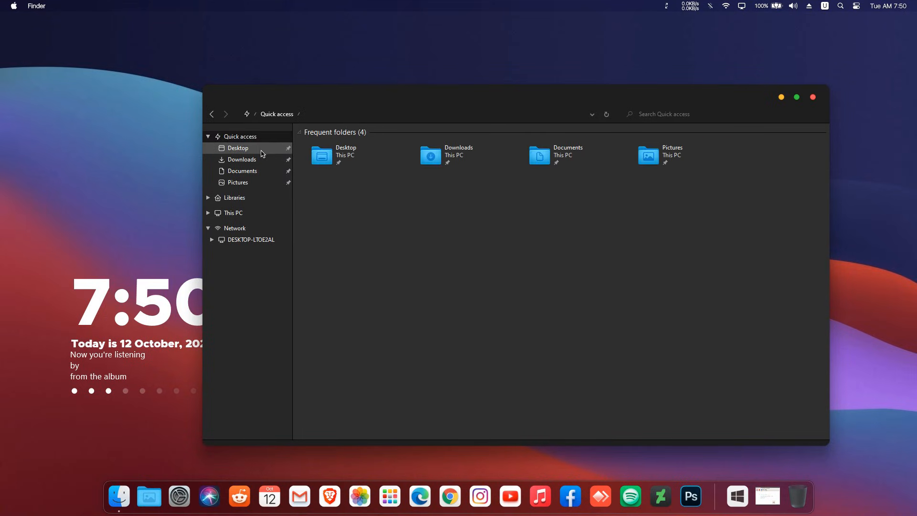
left_click(251, 197)
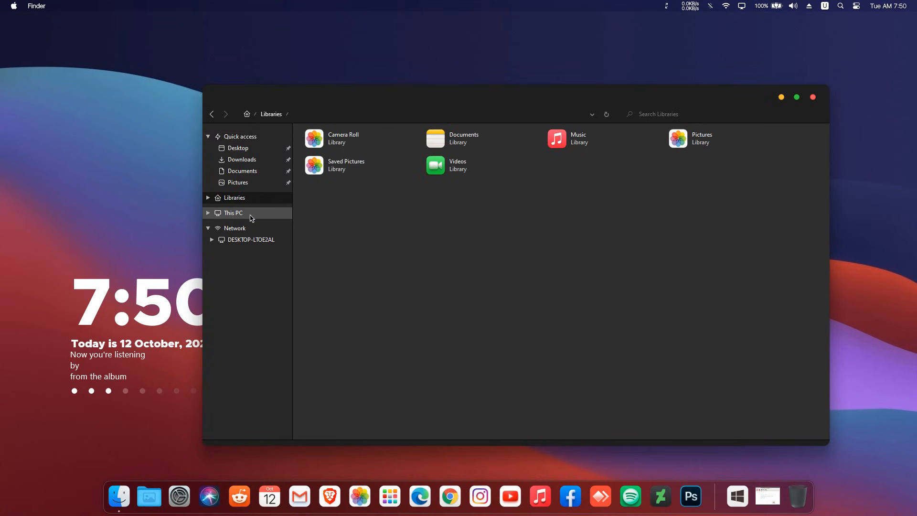
left_click(251, 215)
double_click(366, 159)
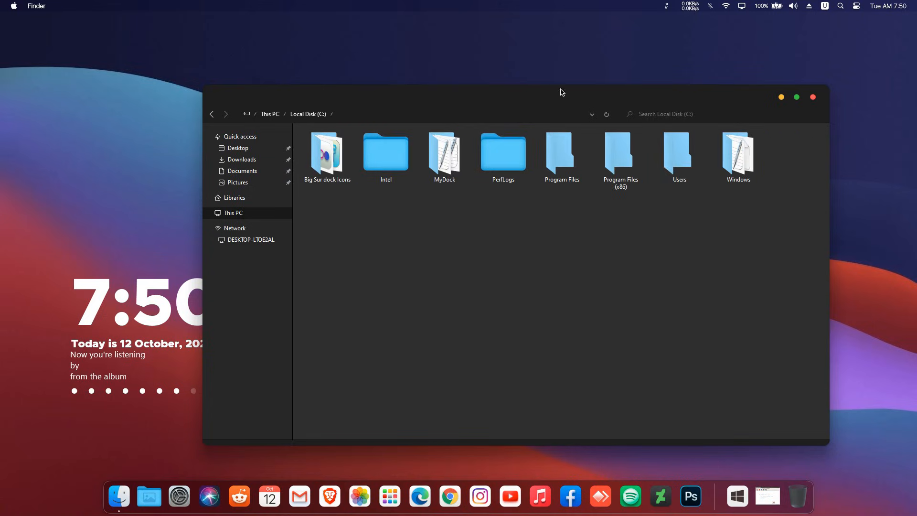
left_click(815, 98)
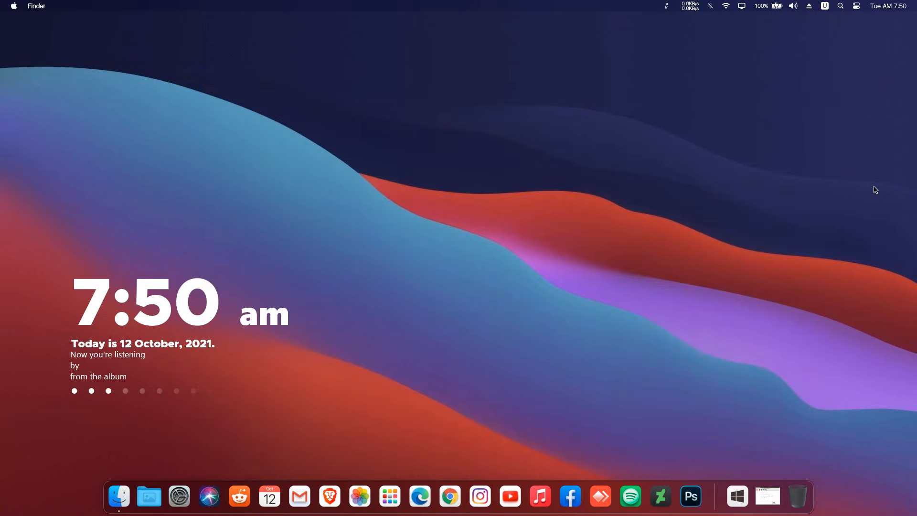